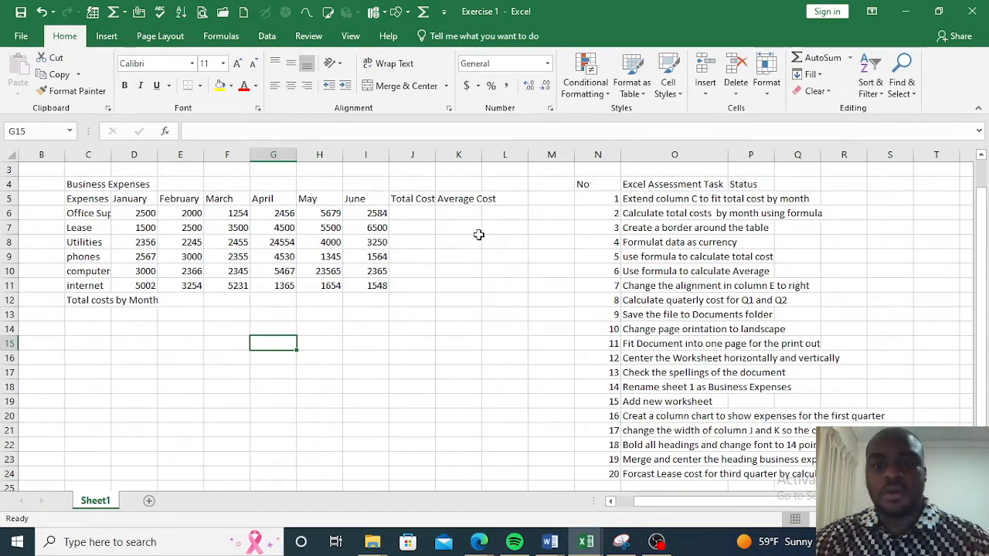
Apply all borders to the assessment task table in N4:P24
scroll(574, 268, "down", 1)
scroll(575, 268, "up", 2)
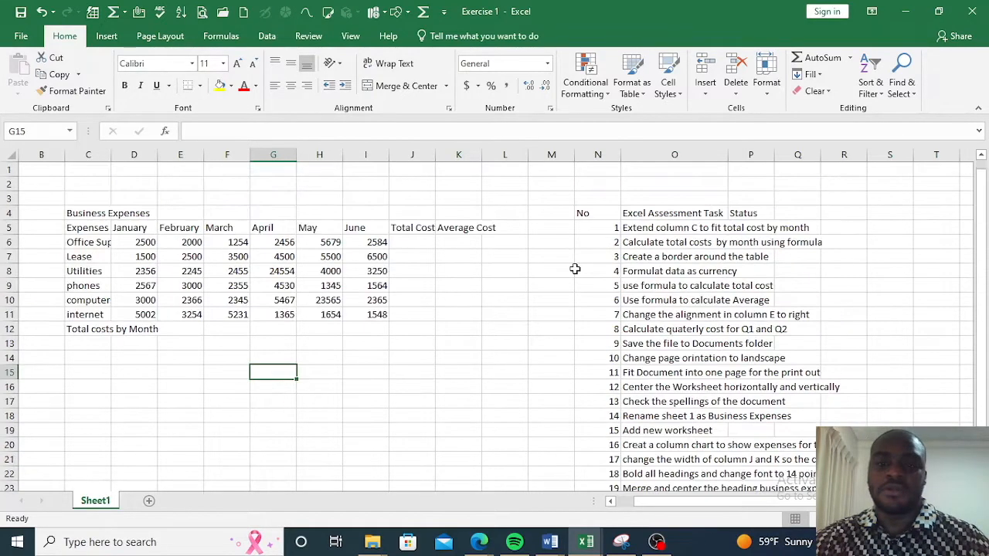
left_click_drag(597, 215, 775, 436)
scroll(674, 266, "up", 2)
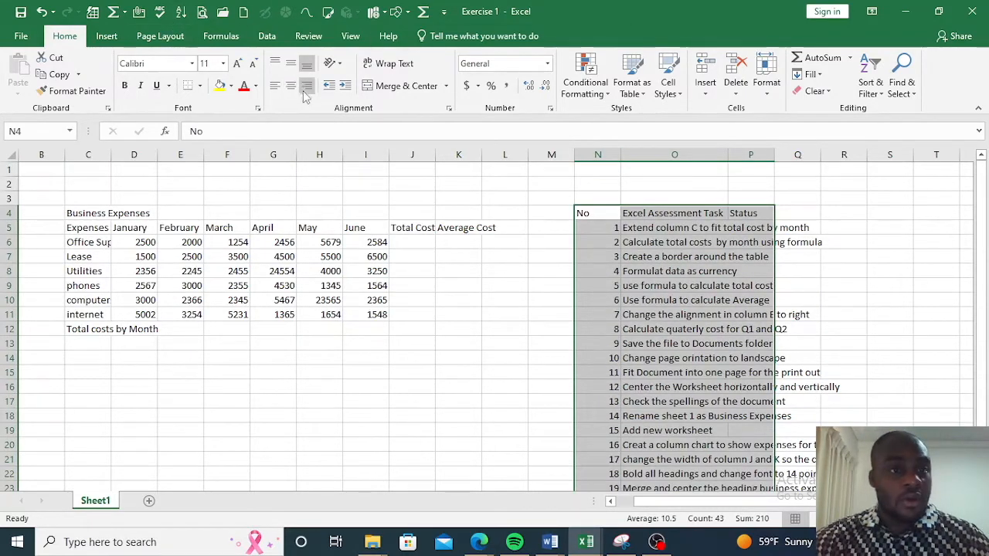
left_click(199, 86)
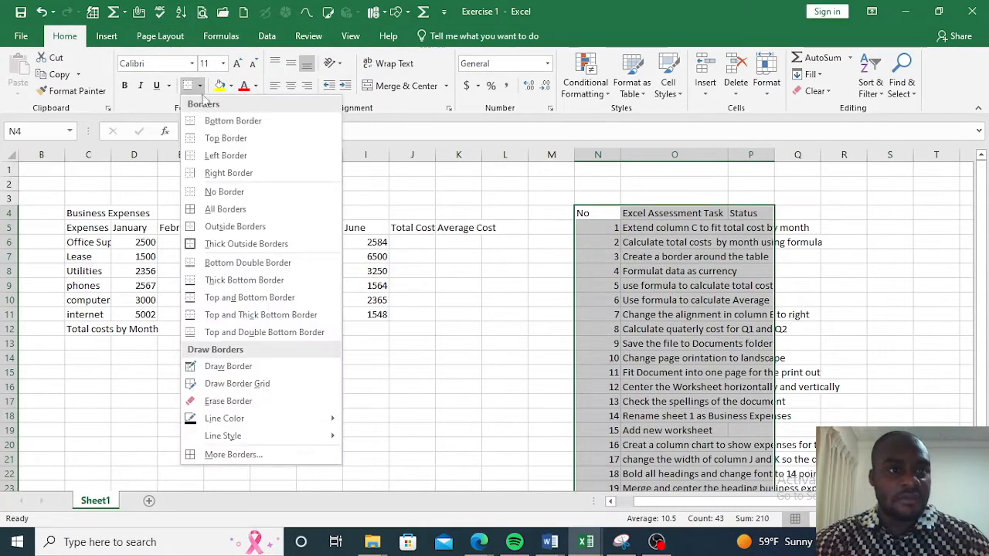
left_click(220, 203)
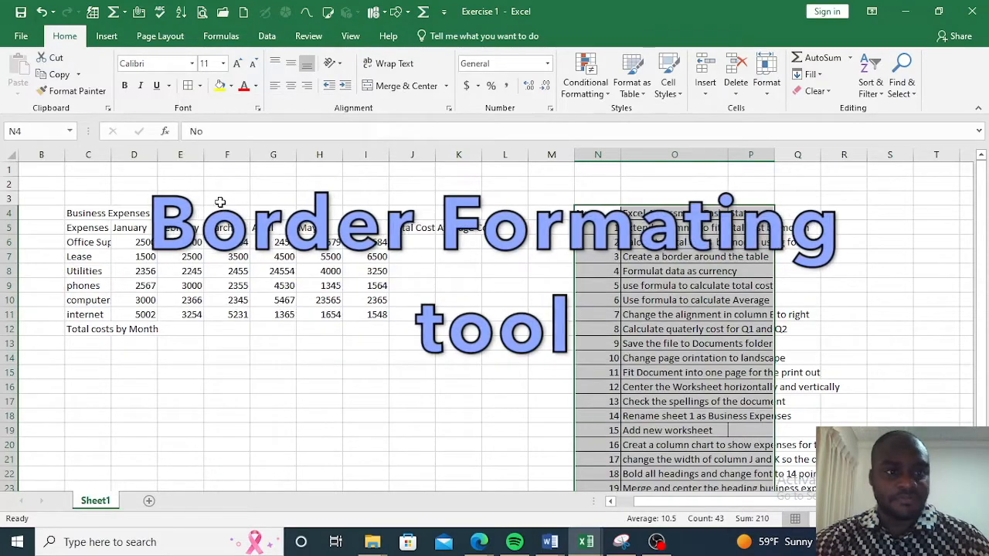
AutoFit columns O and P to the width of the task descriptions and the Status heading
double_click(728, 154)
scroll(852, 368, "down", 4)
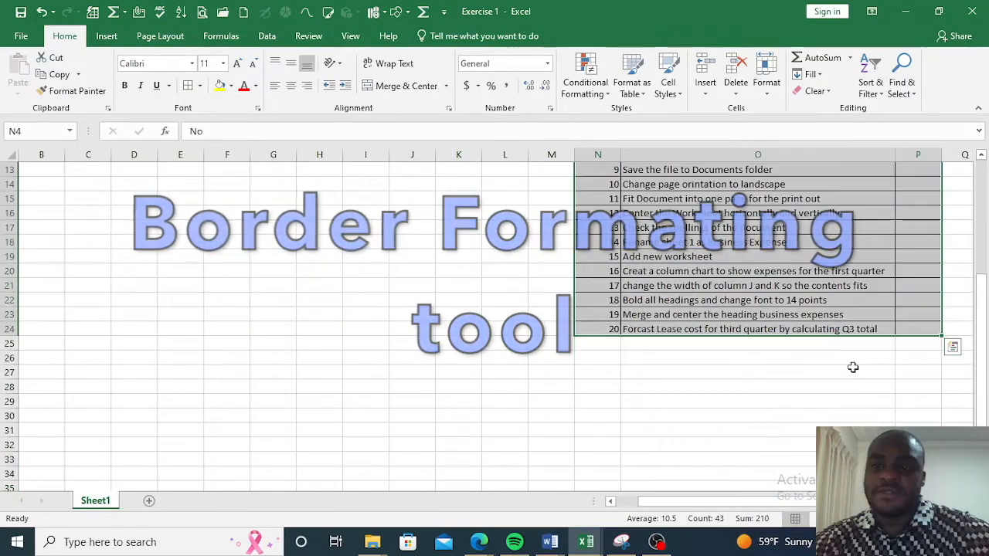
scroll(873, 363, "up", 1)
scroll(873, 363, "up", 4)
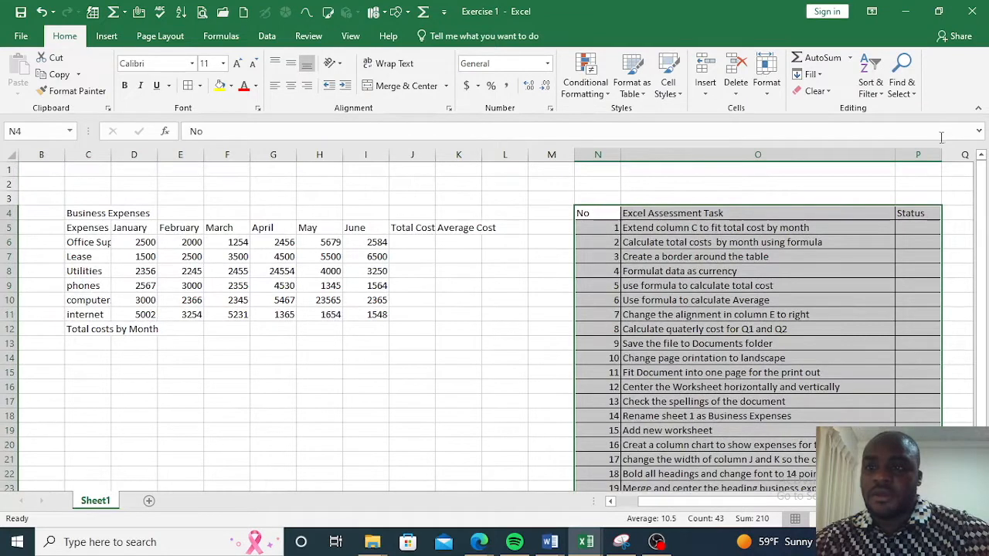
double_click(941, 154)
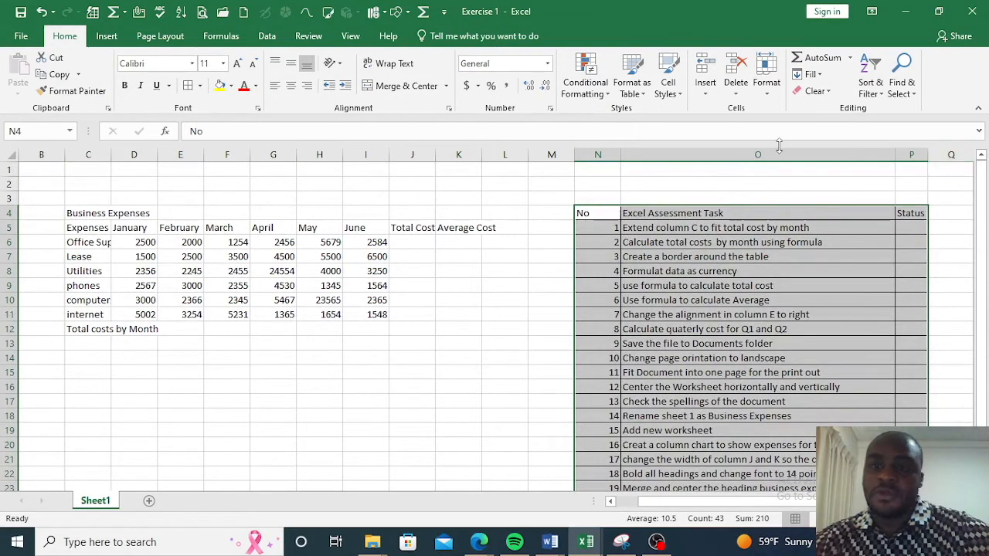
Review the assessment task list from task 1 to task 20, including its Status column
left_click(595, 230)
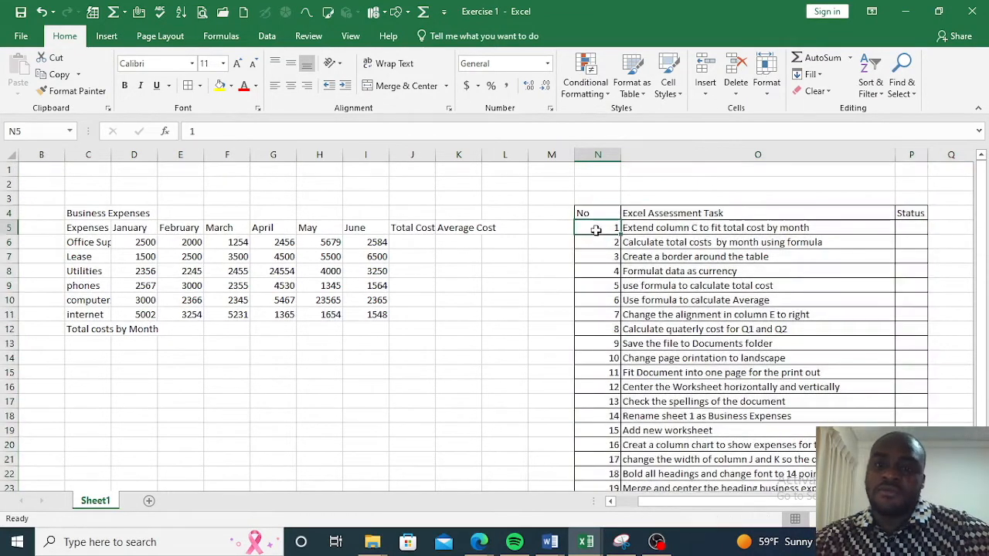
left_click(677, 228)
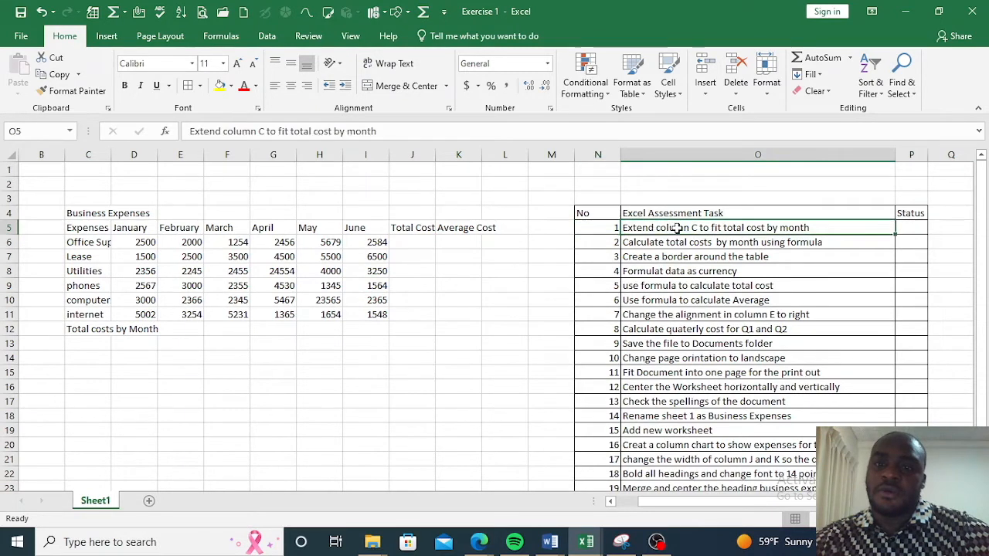
left_click(912, 231)
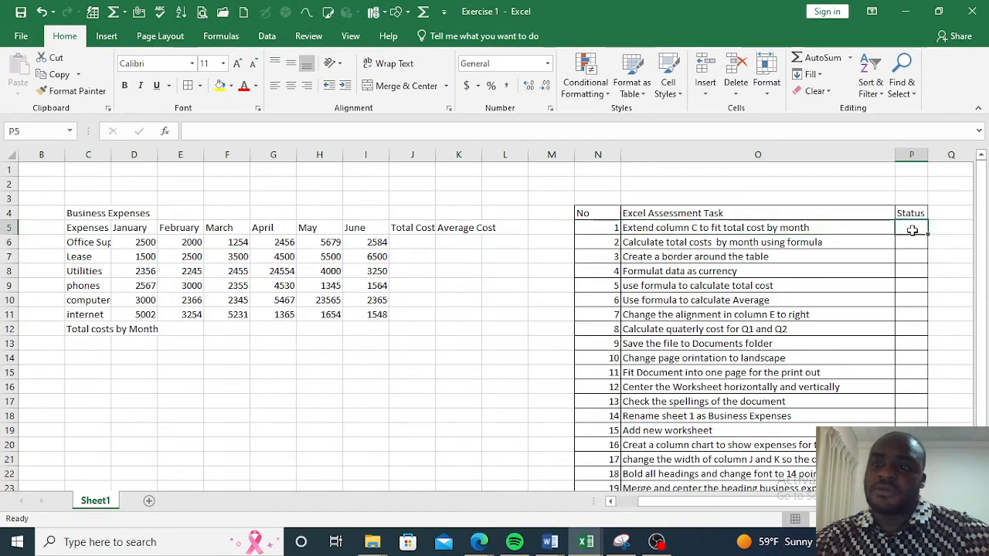
scroll(911, 263, "down", 7)
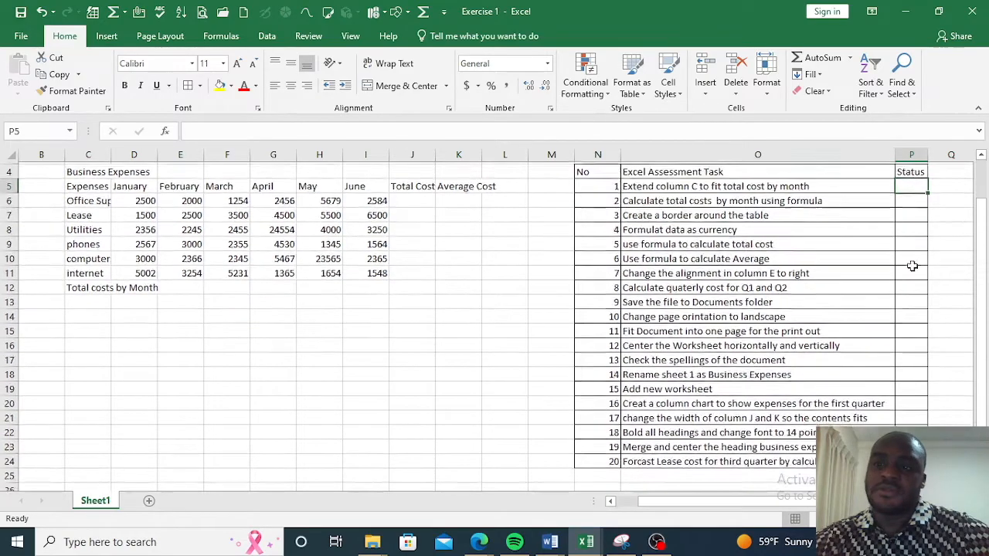
scroll(913, 271, "up", 2)
scroll(912, 271, "up", 5)
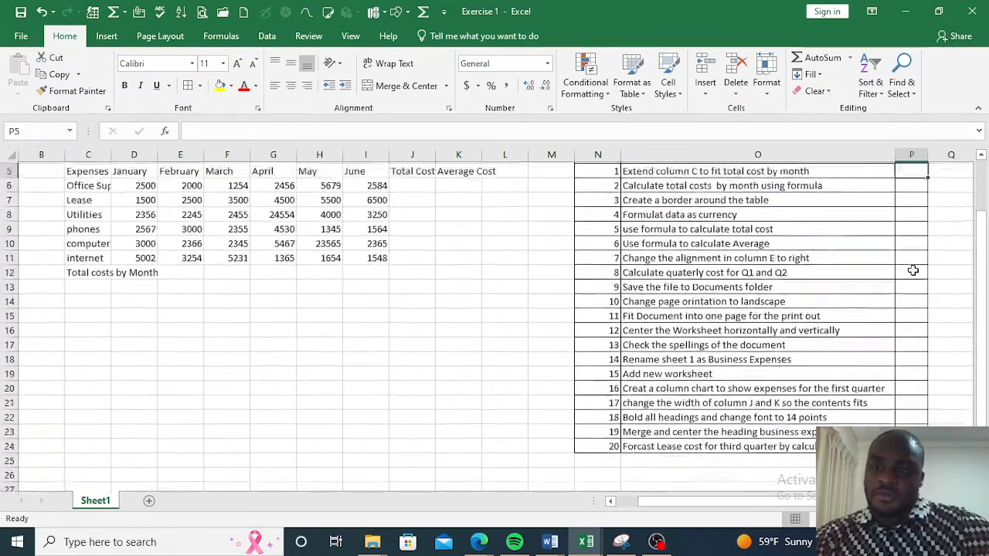
scroll(912, 270, "down", 6)
scroll(913, 270, "up", 6)
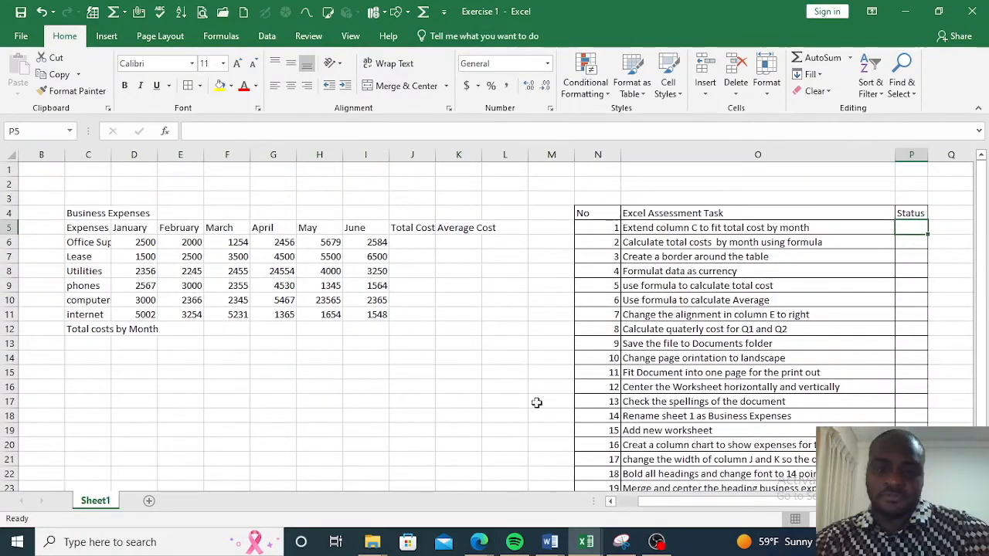
AutoFit column C to its longest entry and fill the first task's status cell P5 yellow
left_click_drag(712, 500, 665, 519)
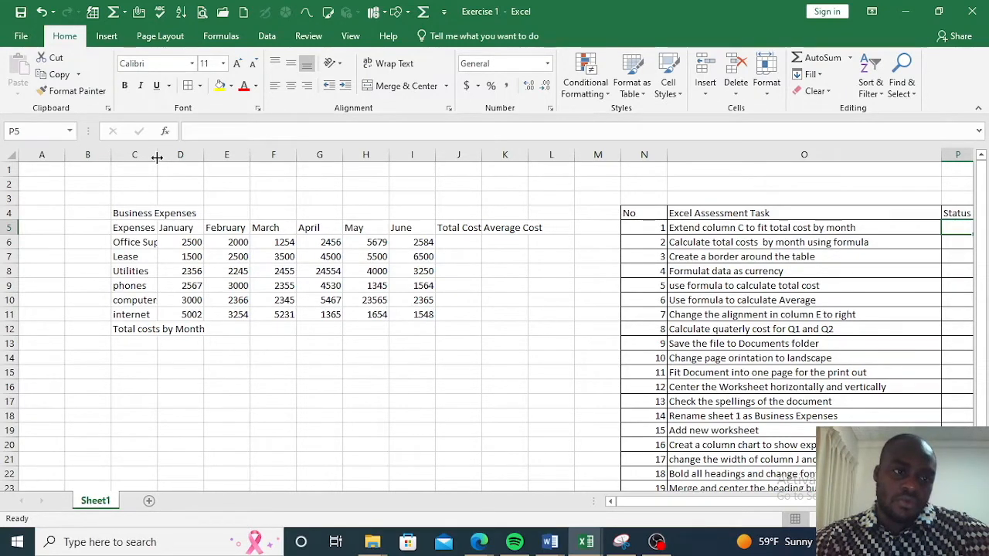
left_click_drag(157, 158, 213, 160)
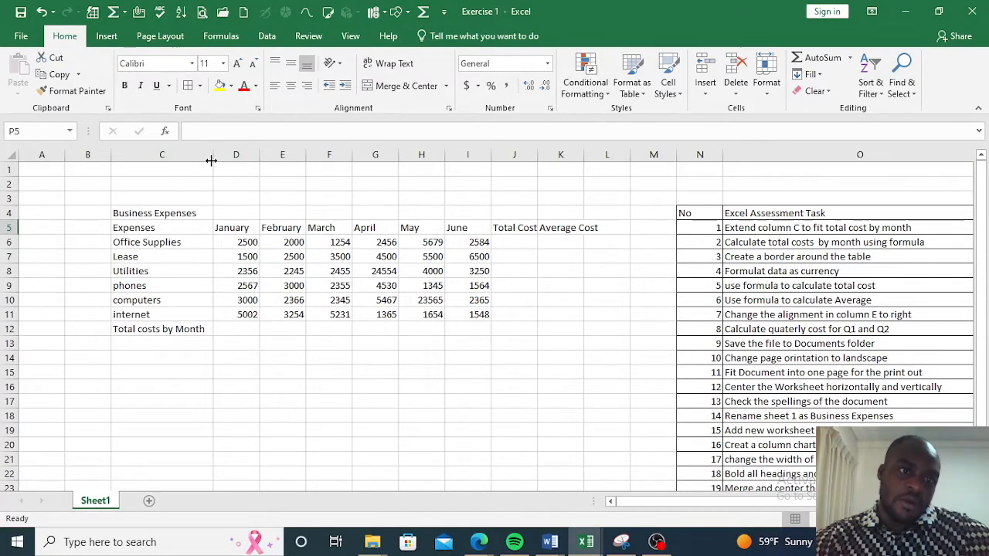
left_click_drag(212, 160, 174, 164)
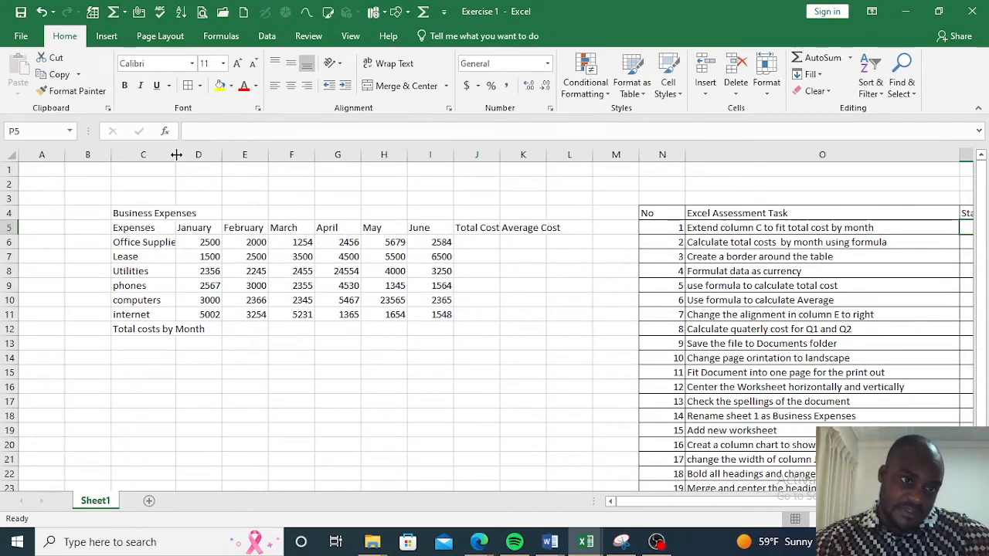
double_click(176, 155)
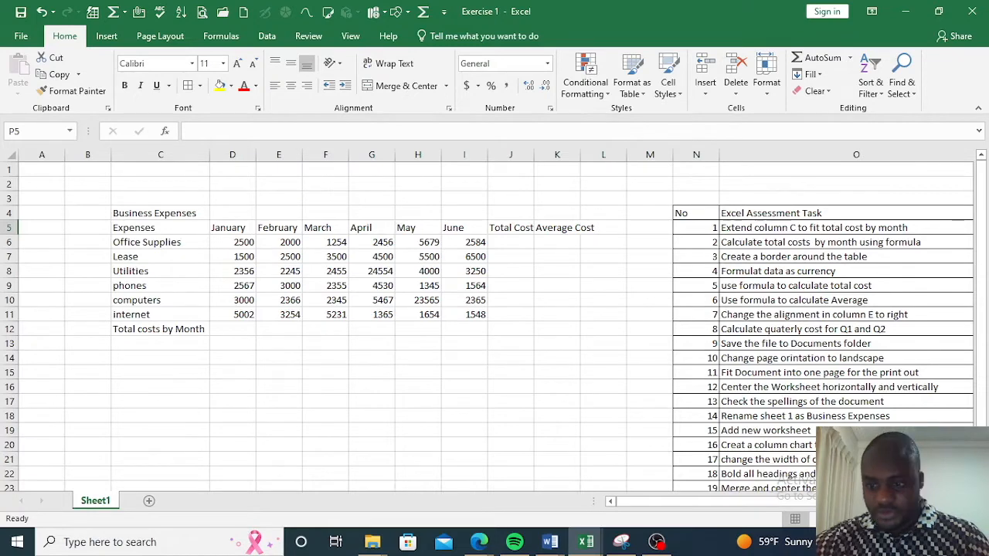
left_click_drag(906, 519, 900, 519)
left_click(220, 86)
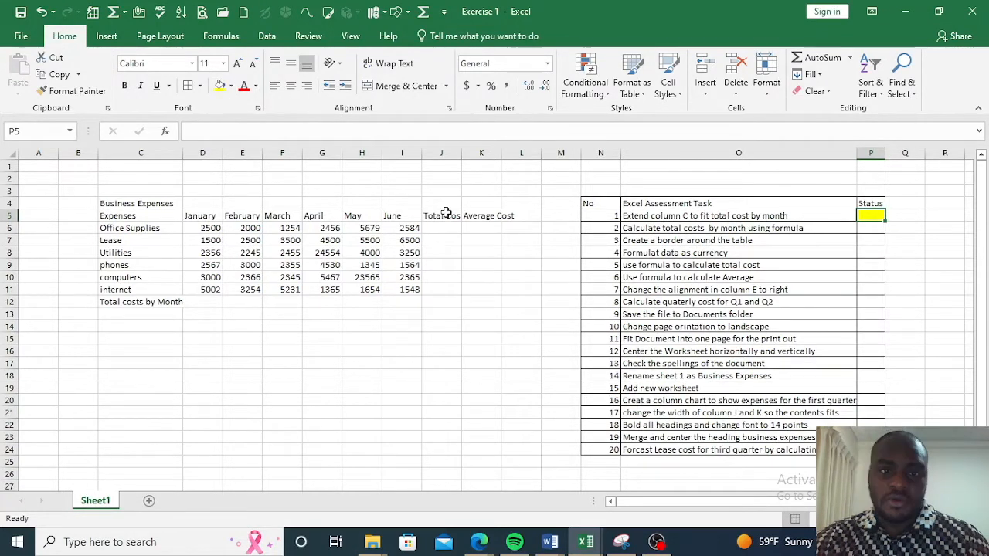
Enter the formula =D6+D7+D8+D9+D10+D11 in D12 to total the January expenses
left_click(210, 302)
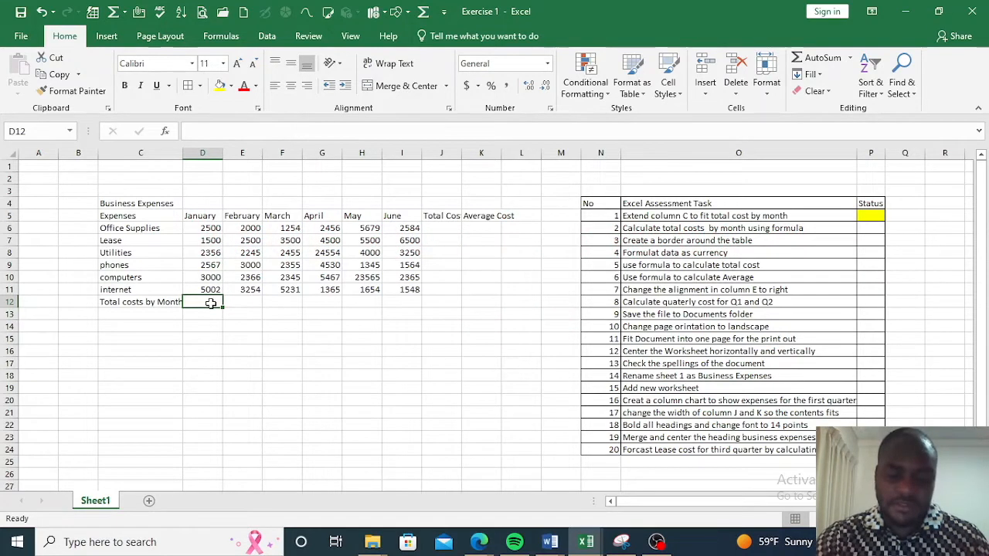
type("=")
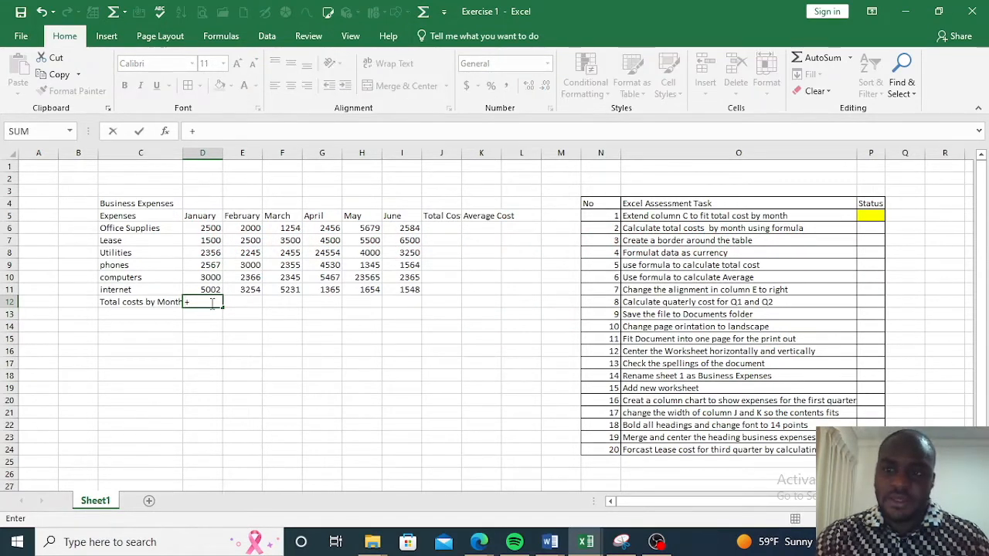
key("BackSpace")
type("=")
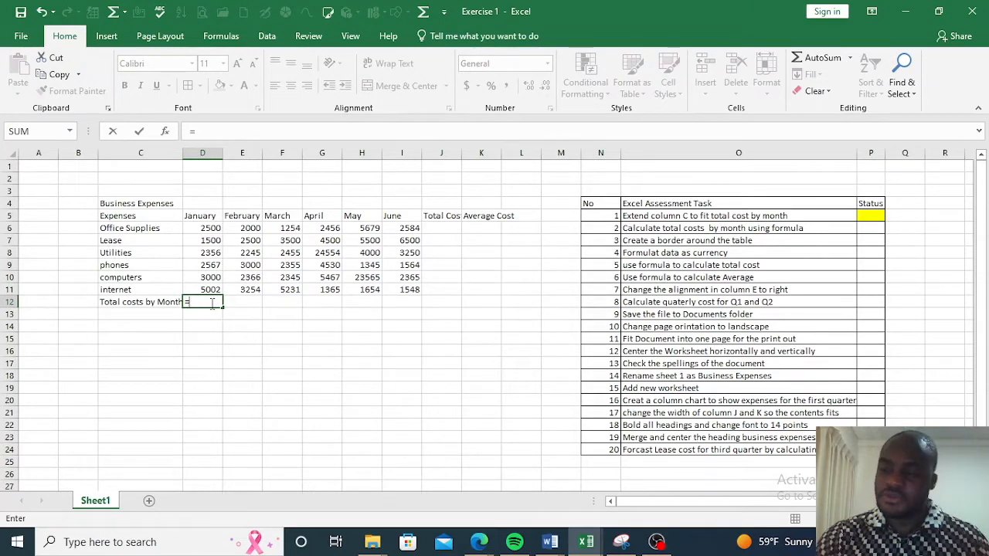
left_click(207, 229)
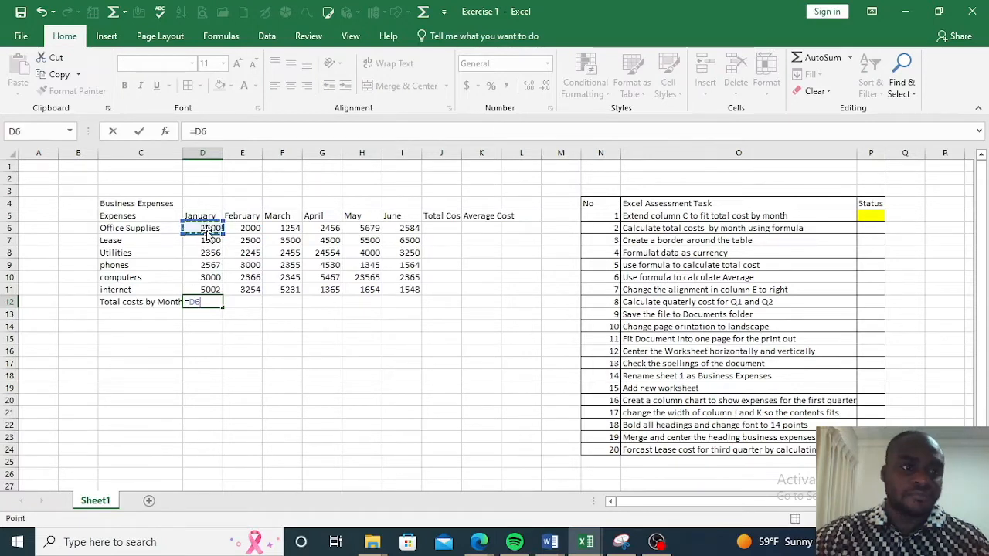
type("+")
left_click(217, 240)
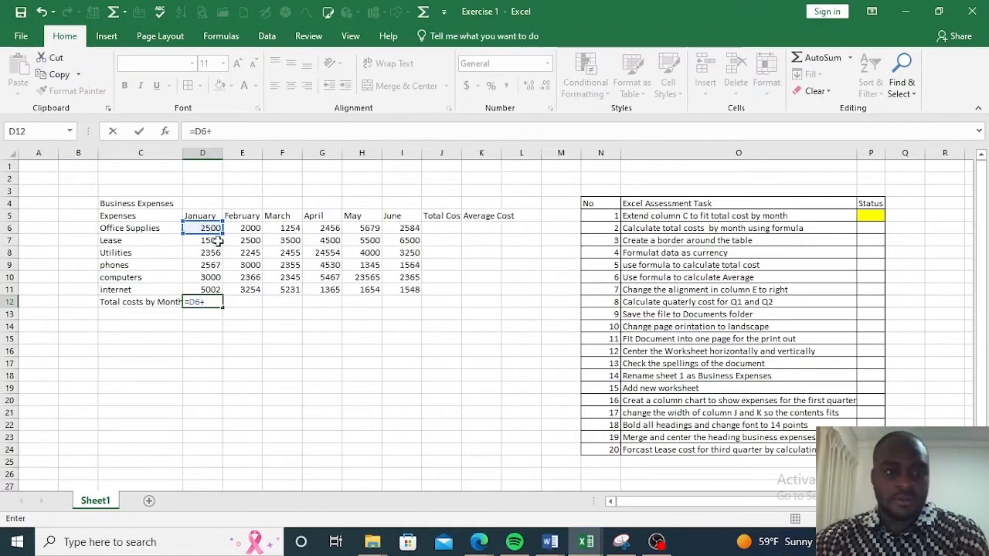
type("+")
left_click(213, 255)
type("+")
left_click(212, 267)
type("+")
left_click(210, 278)
type("+")
left_click(208, 289)
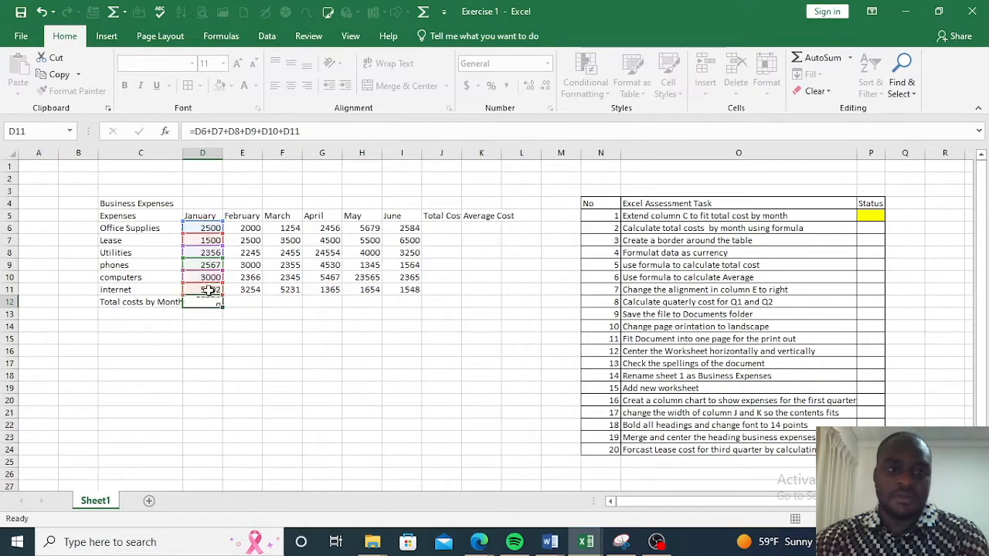
key("Return")
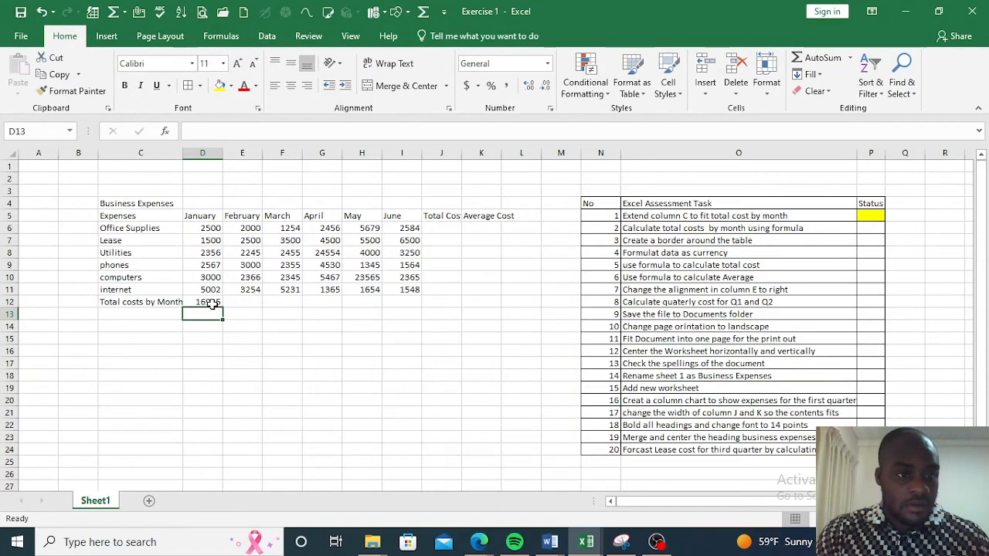
Total the January expenses with the SUM function in D13, using =SUM(D6:D11)
type("=")
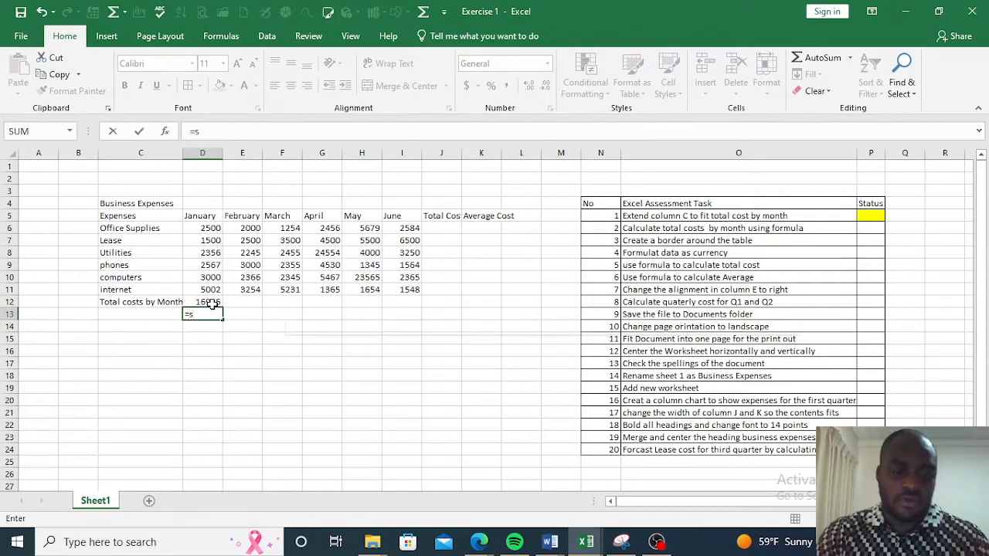
type("su")
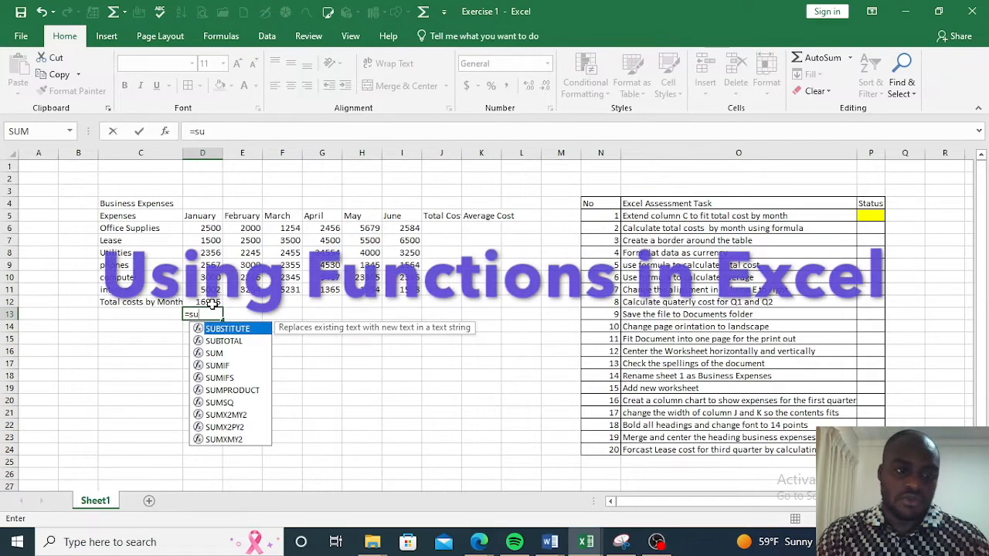
type("m")
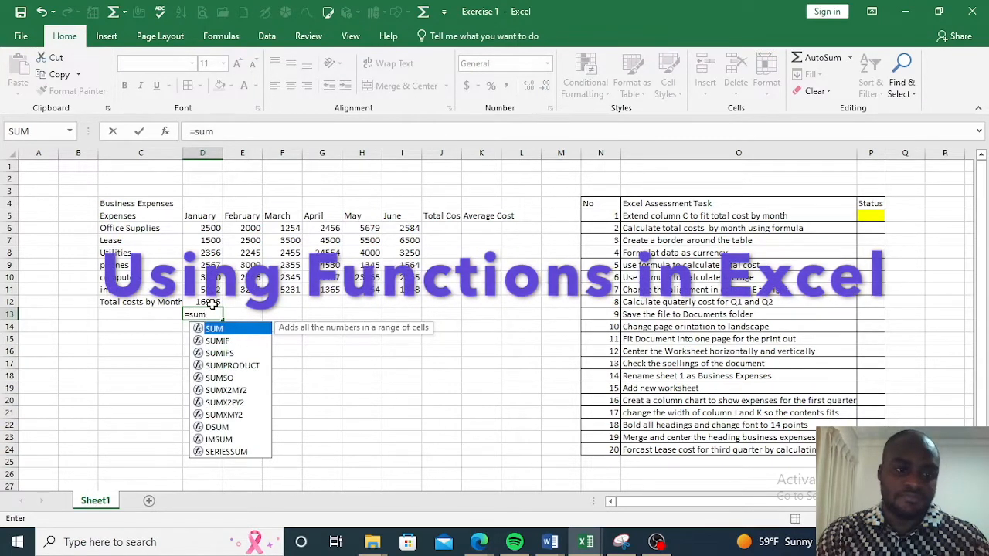
double_click(219, 330)
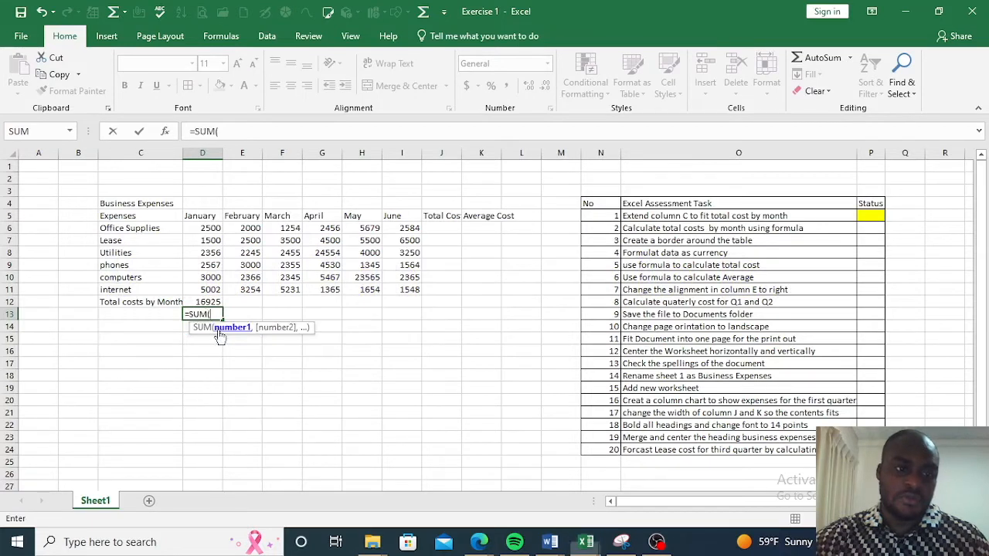
left_click_drag(212, 224, 212, 289)
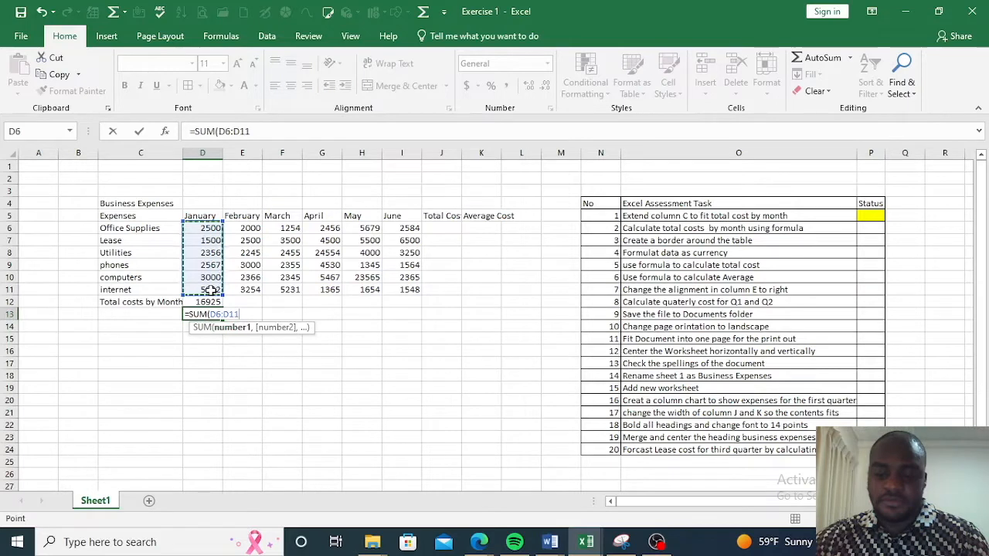
key("Return")
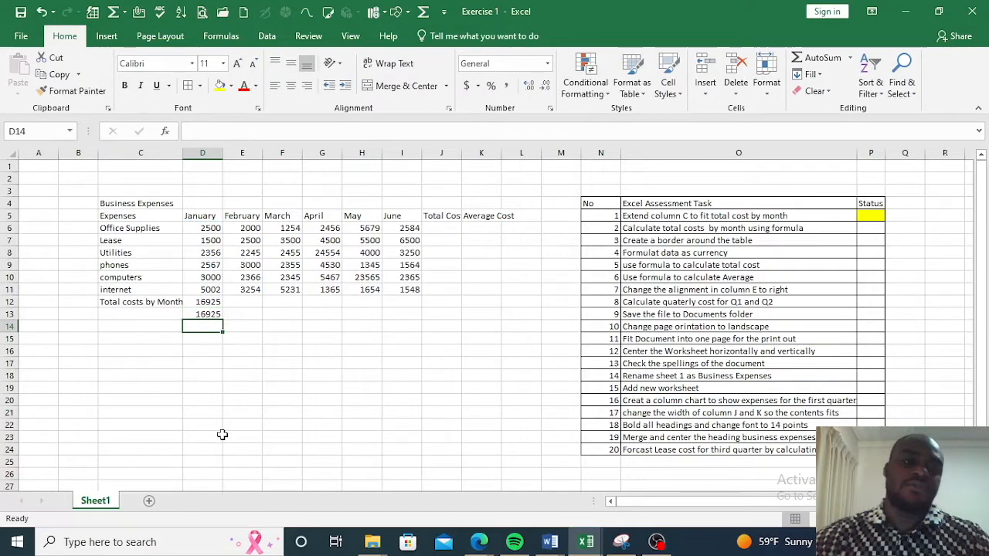
Fill the January total formula in D12 across to June in I12 and check the formula in I12
left_click(207, 304)
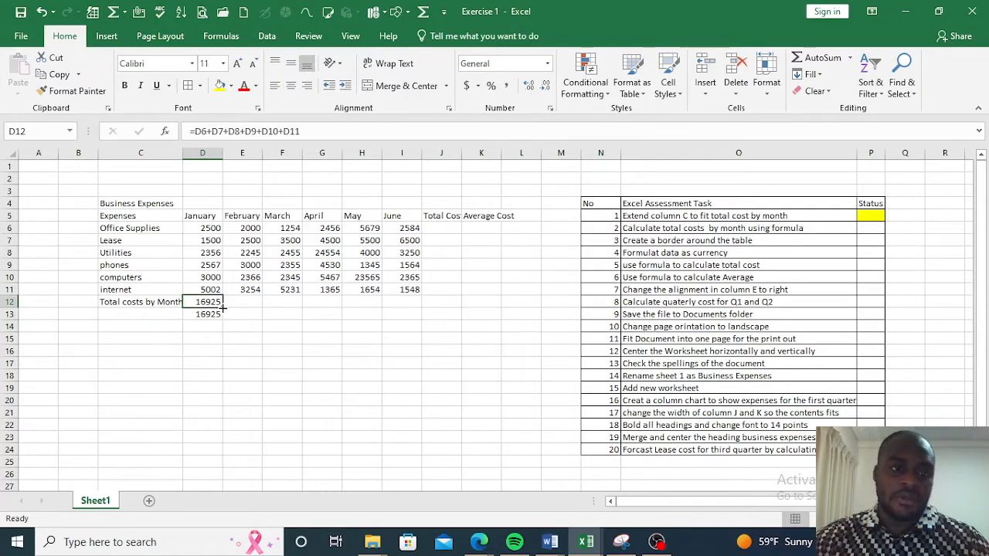
left_click_drag(223, 307, 413, 304)
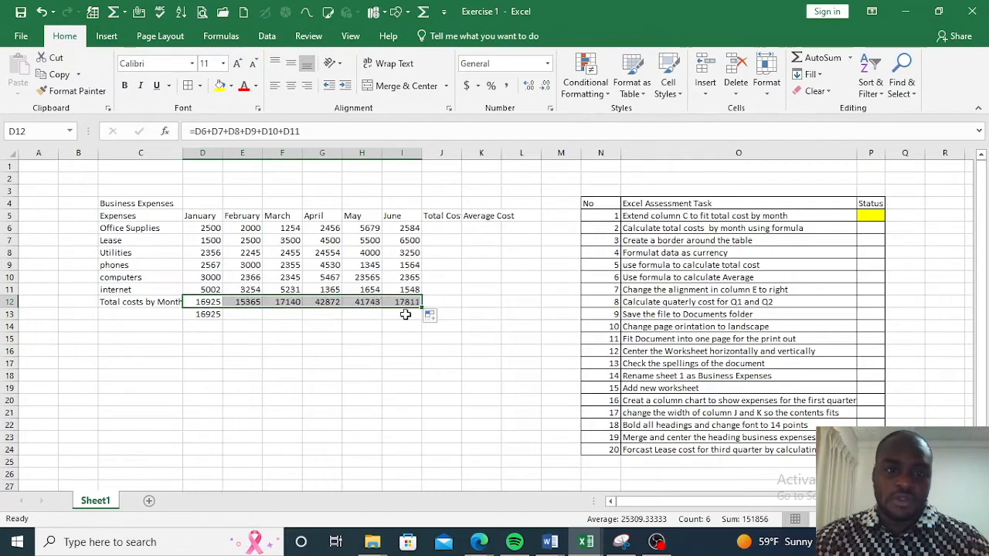
left_click(397, 326)
double_click(403, 302)
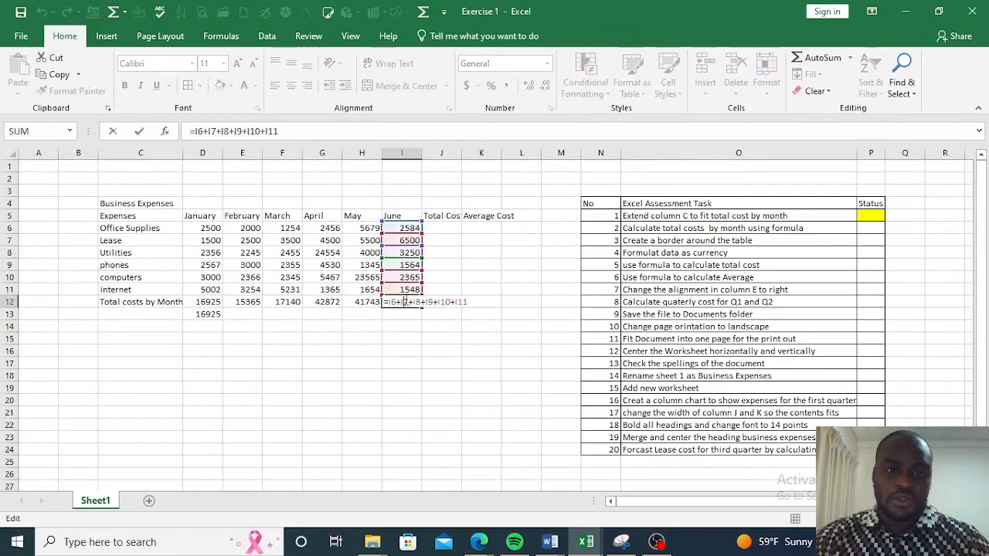
key("Return")
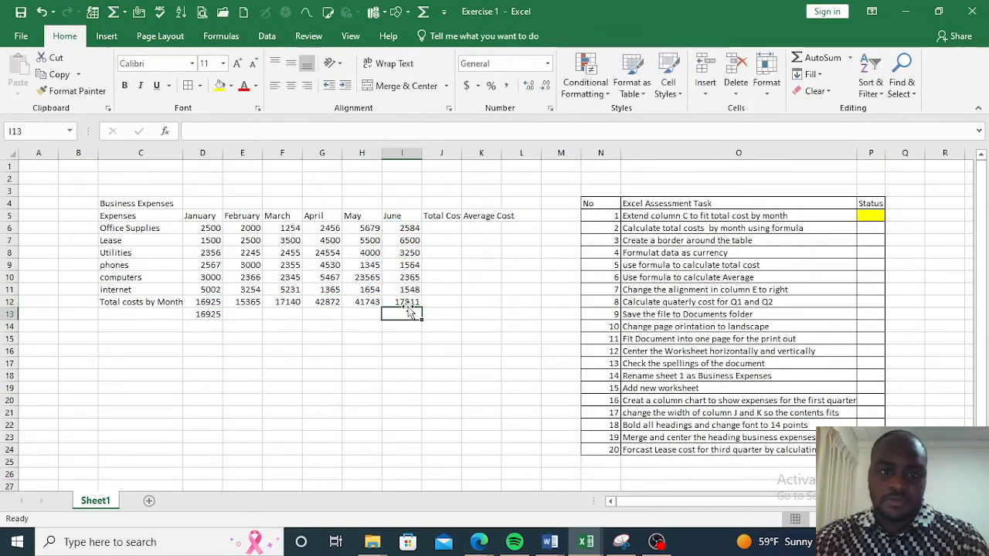
Fill the SUM formula in D13 across to June in I13 and fill the second task's status cell P6 yellow
left_click(214, 314)
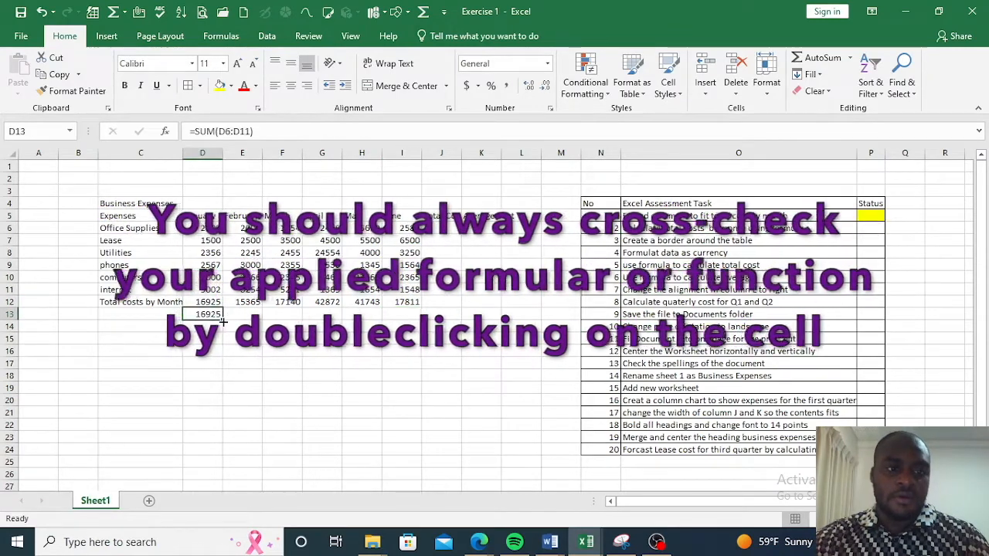
left_click_drag(222, 316, 410, 320)
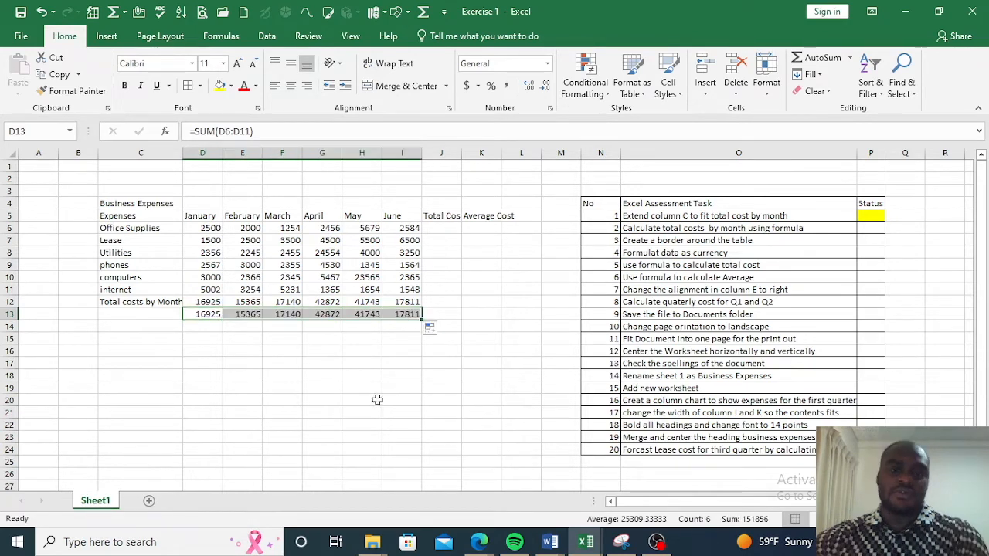
left_click(345, 351)
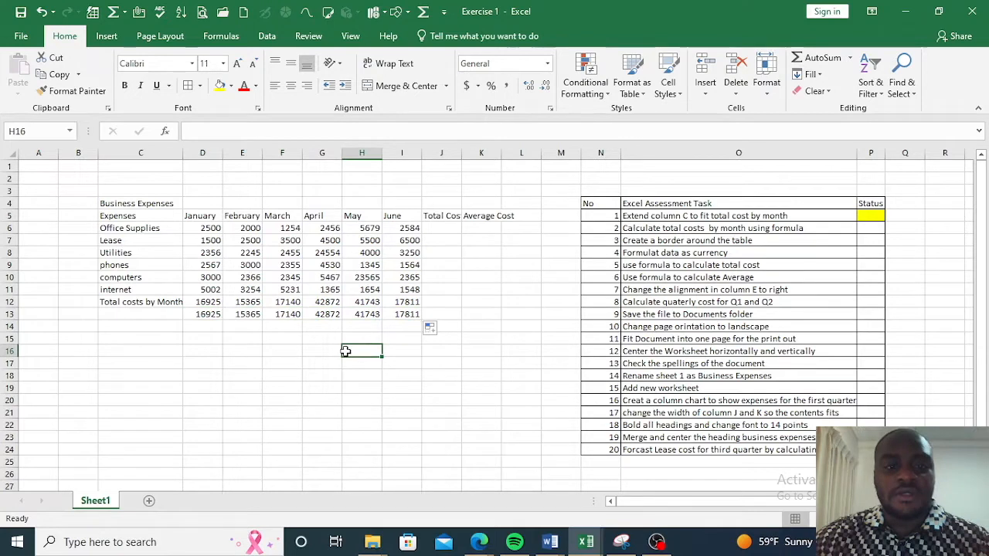
left_click(878, 228)
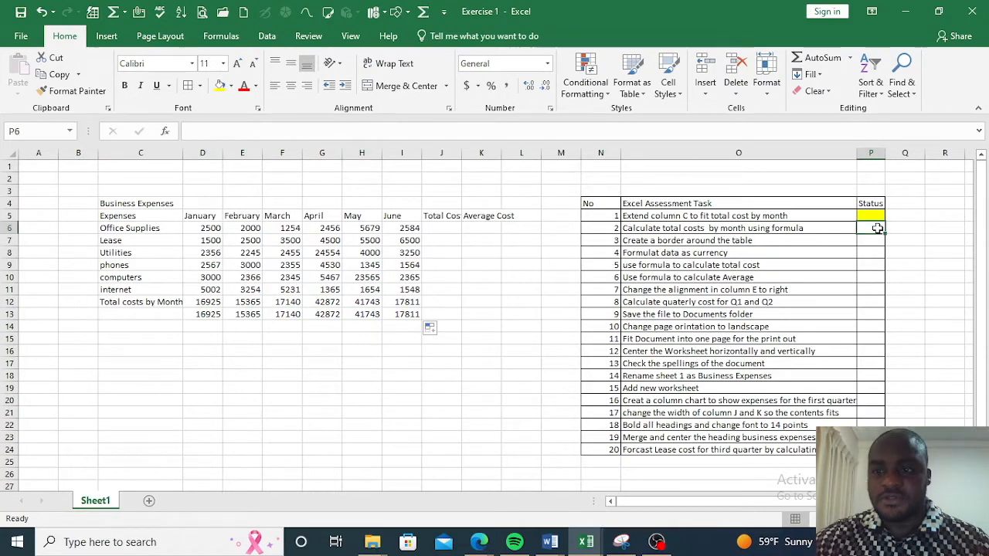
left_click(219, 86)
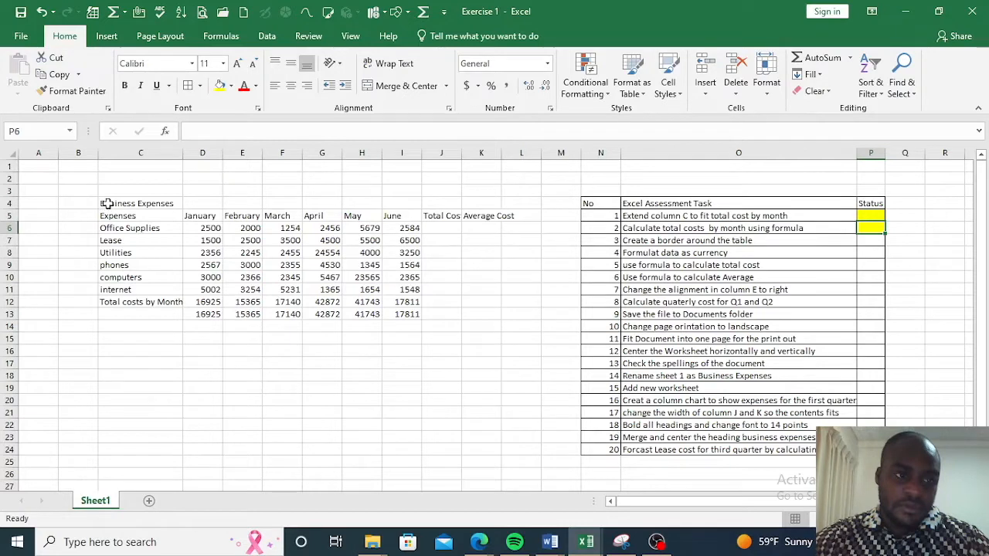
Apply all borders to the expenses table C4:K12 and fill the third task's status cell P7 yellow
left_click_drag(107, 204, 477, 304)
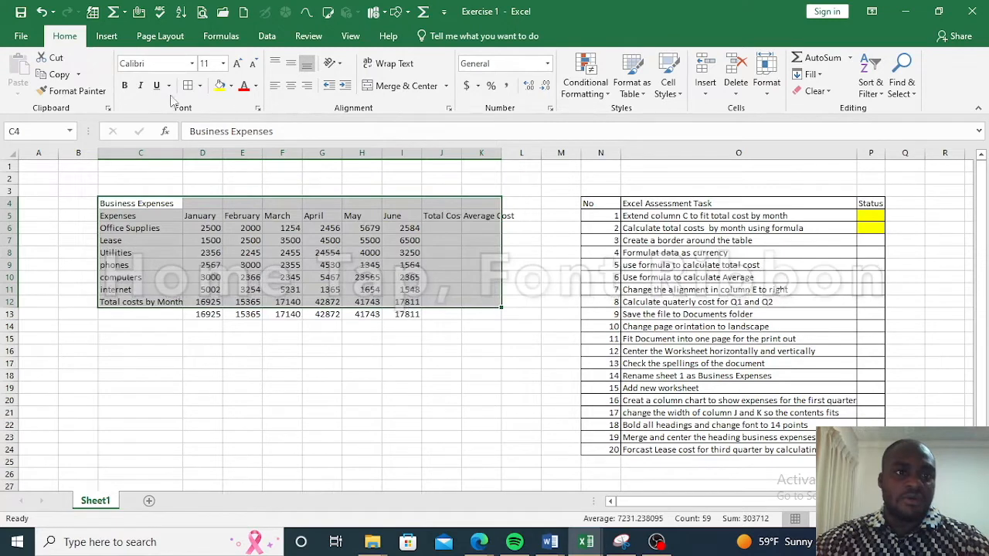
left_click(200, 86)
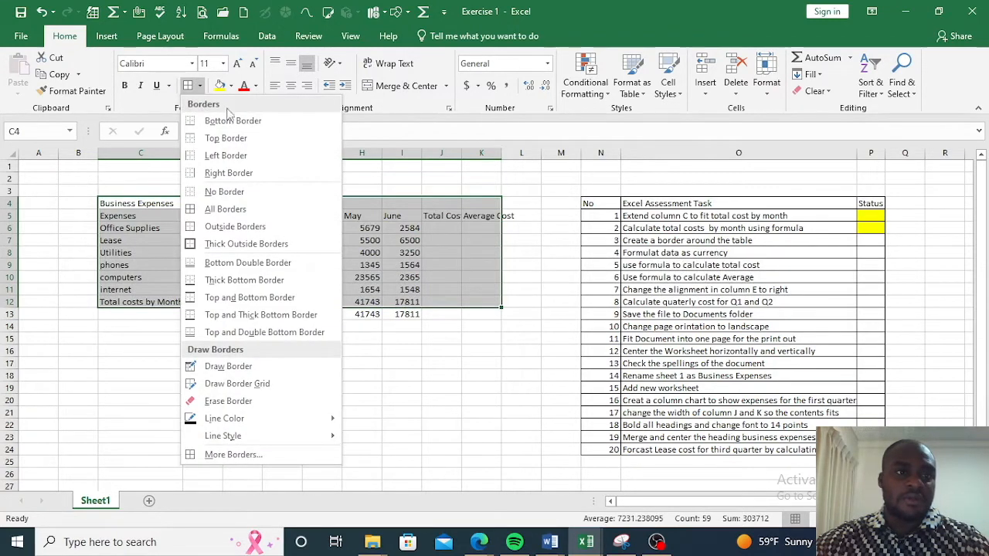
left_click(226, 214)
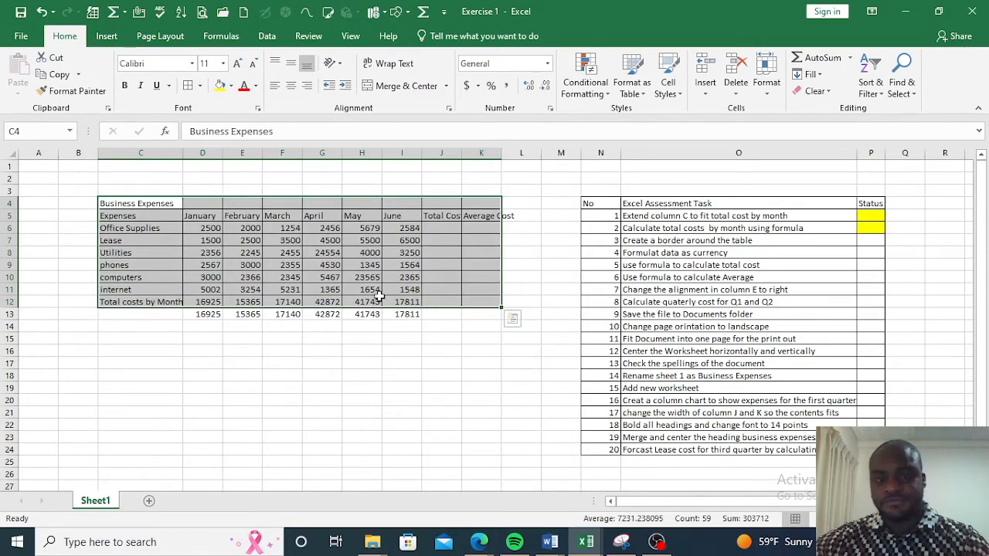
left_click(865, 244)
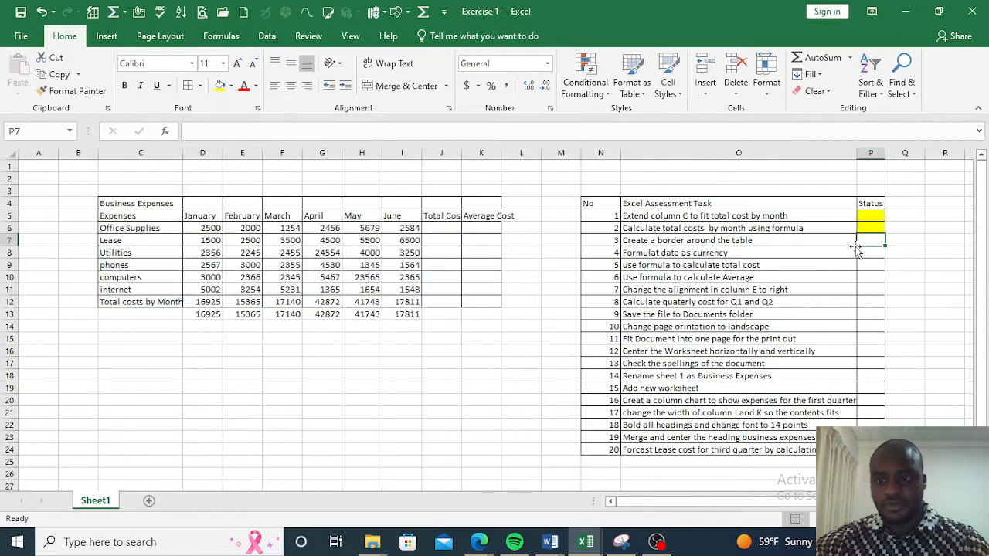
left_click(219, 85)
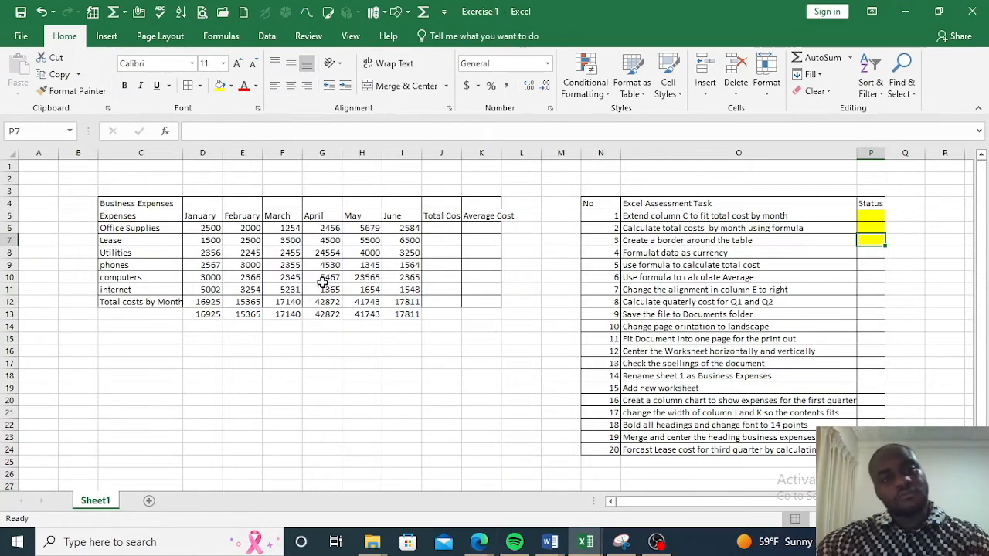
Enter sample numbers below the table: 6 in H21, 4 in C17 and 6 in F18
left_click(373, 408)
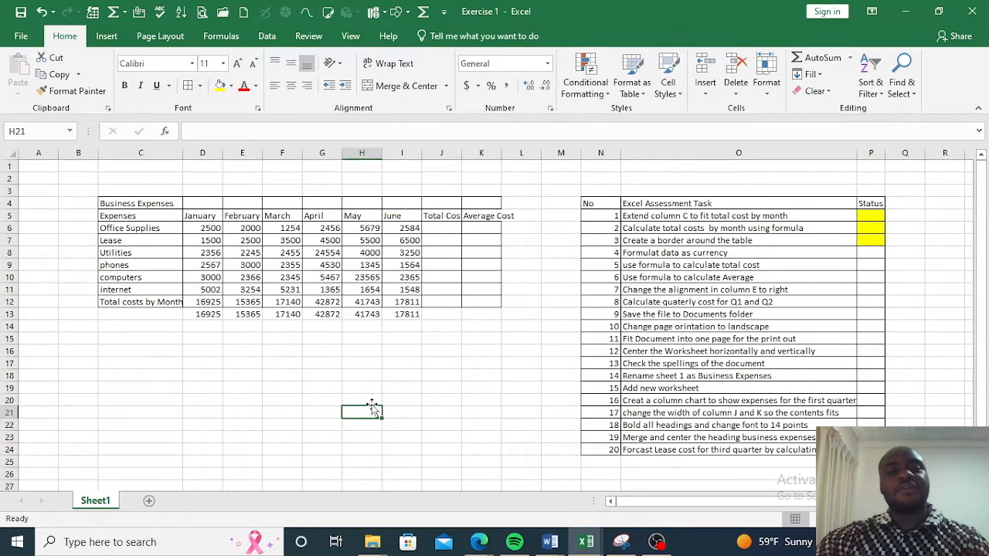
type("6")
left_click(180, 367)
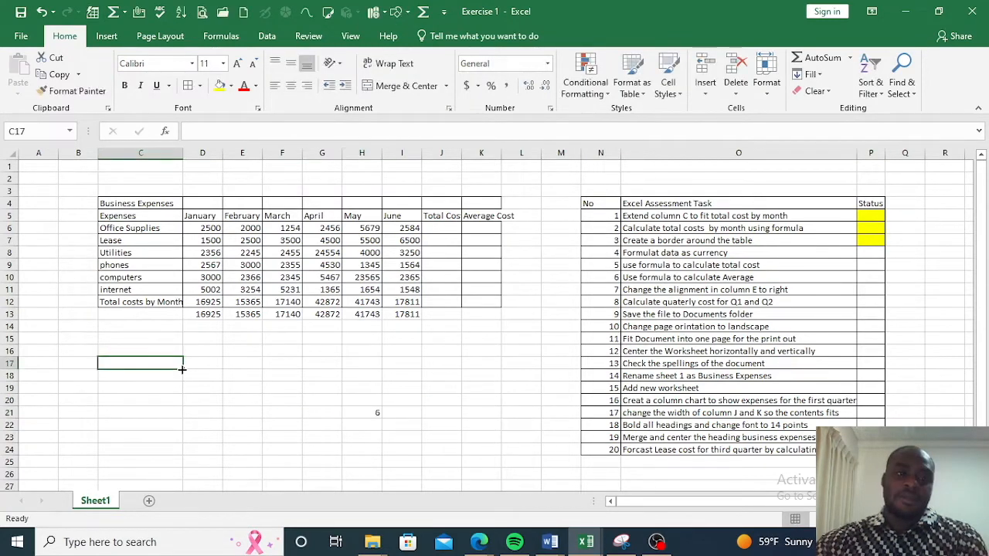
type("4")
left_click(274, 376)
type("6")
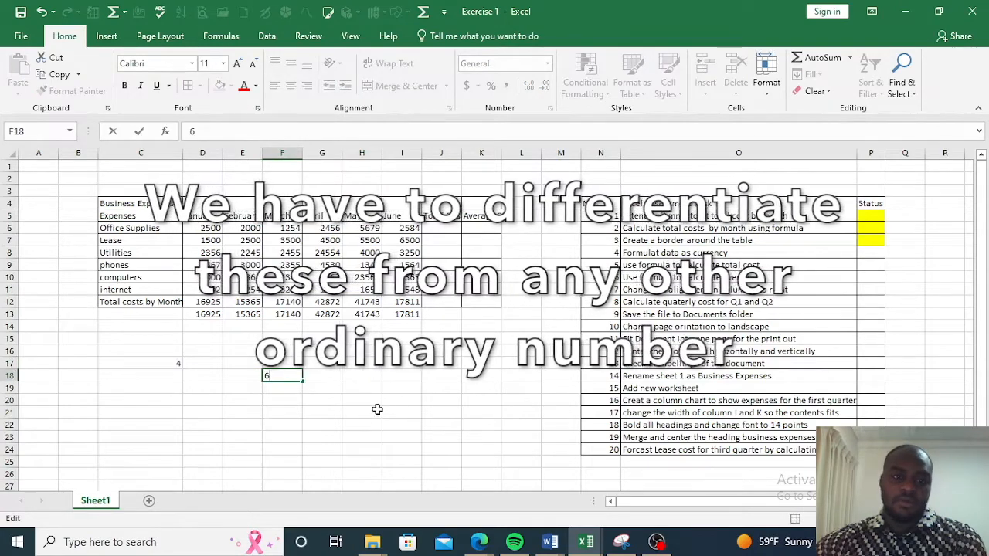
Clear the sample numbers from H21, F18 and C17
left_click(377, 412)
key("BackSpace")
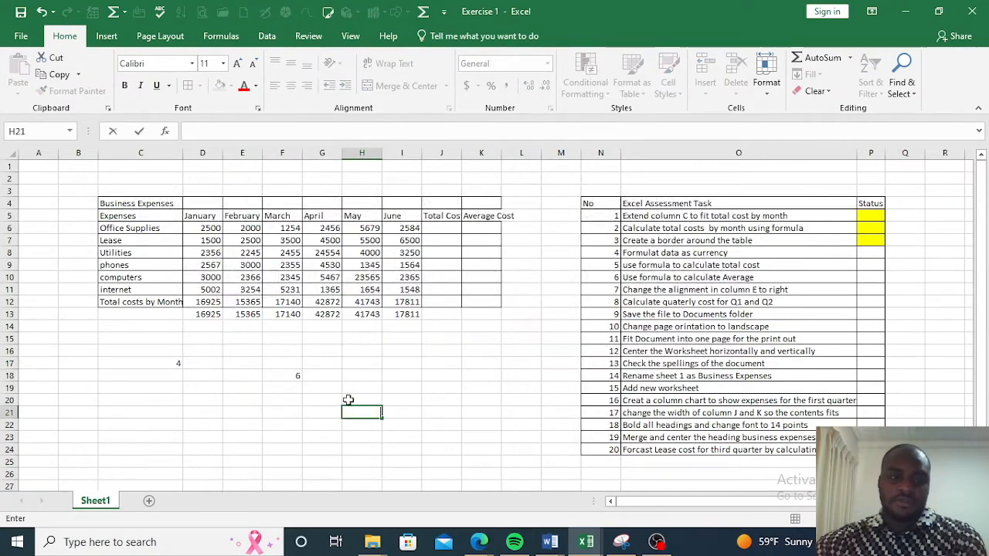
left_click(294, 377)
key("Delete")
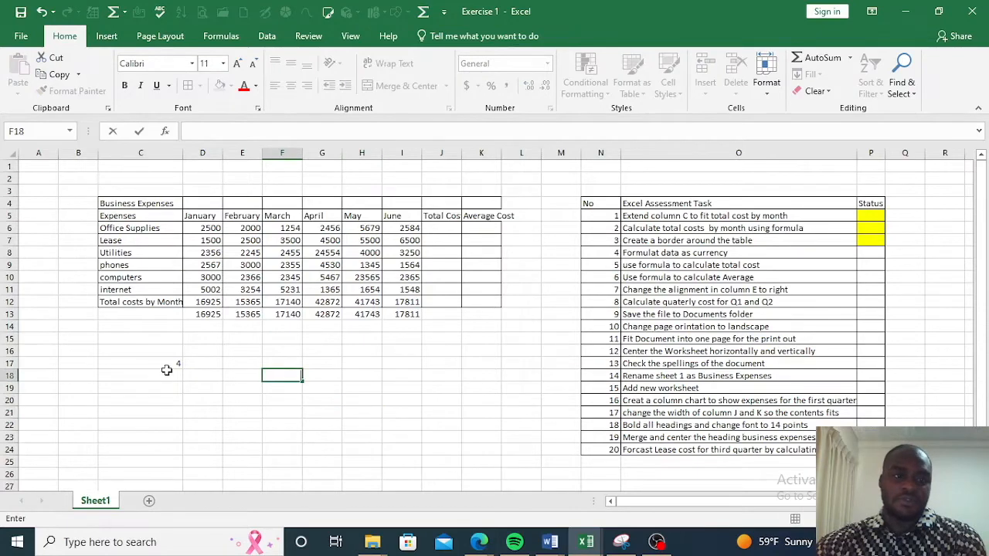
left_click(168, 365)
key("BackSpace")
left_click(360, 365)
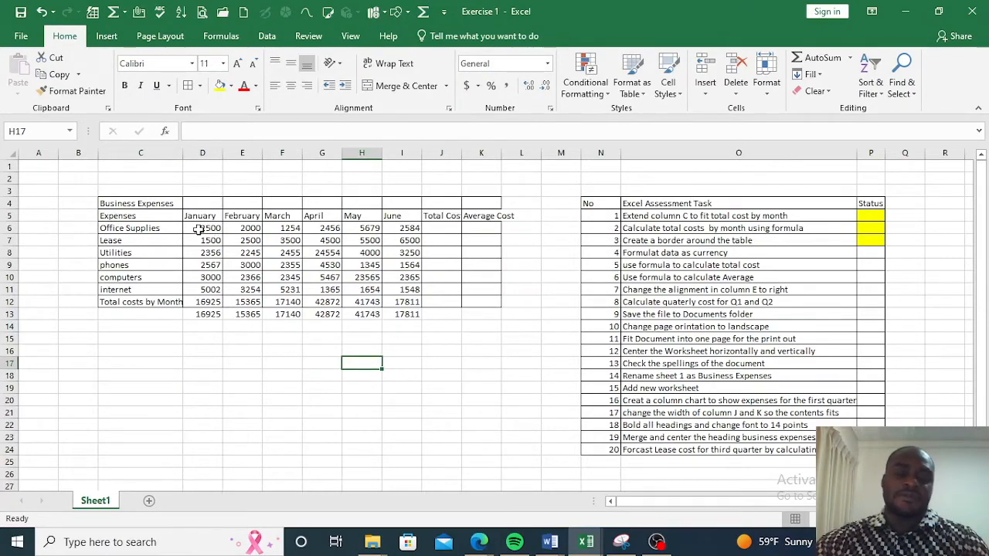
Format the monthly expense figures and totals in D6:I13 as Currency
left_click_drag(199, 228, 401, 313)
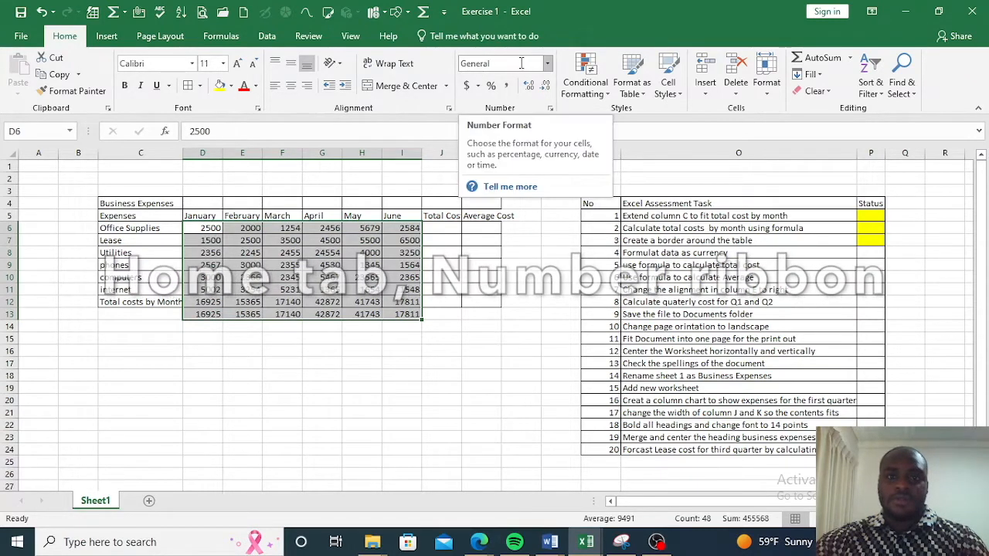
left_click(547, 66)
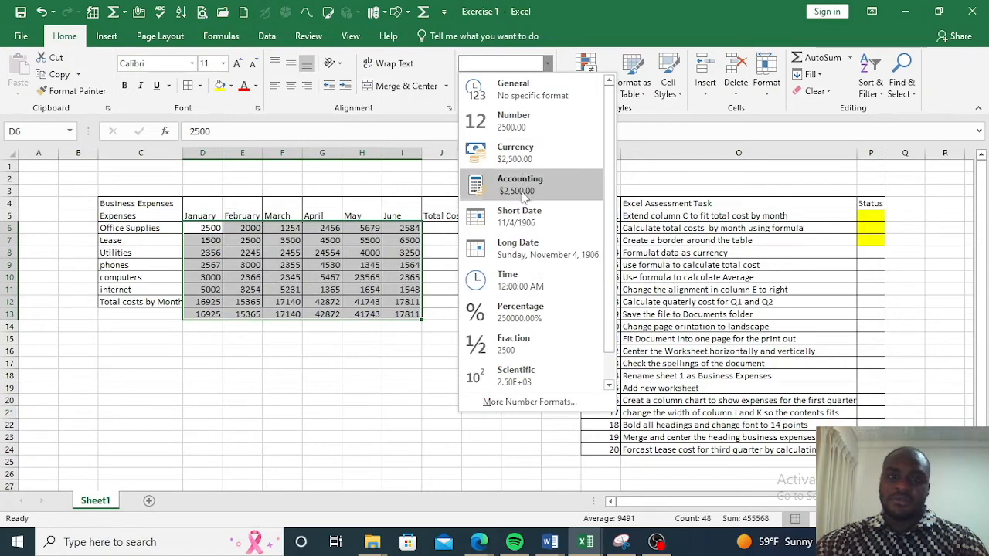
left_click(528, 156)
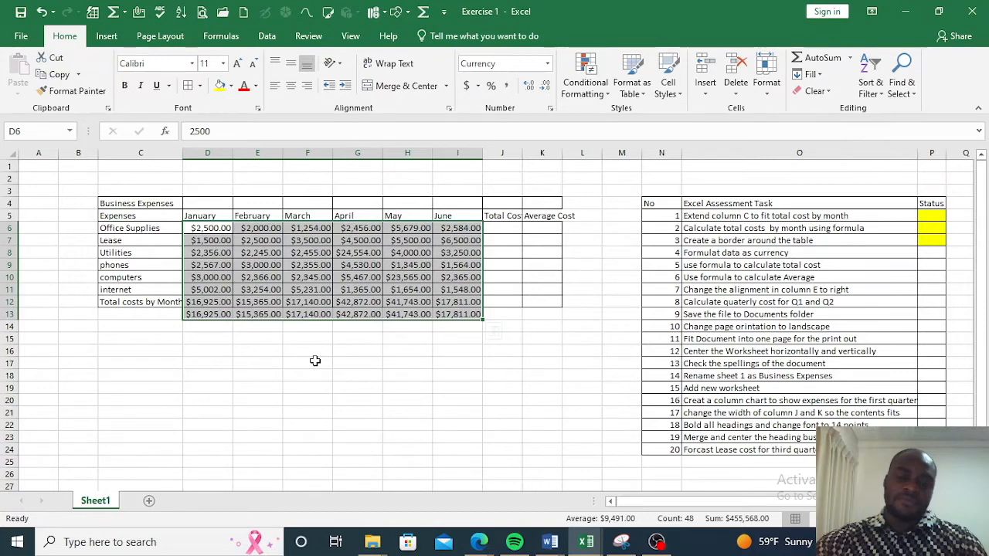
Change the number format of D6:I13 to Accounting and AutoFit column G
left_click(546, 64)
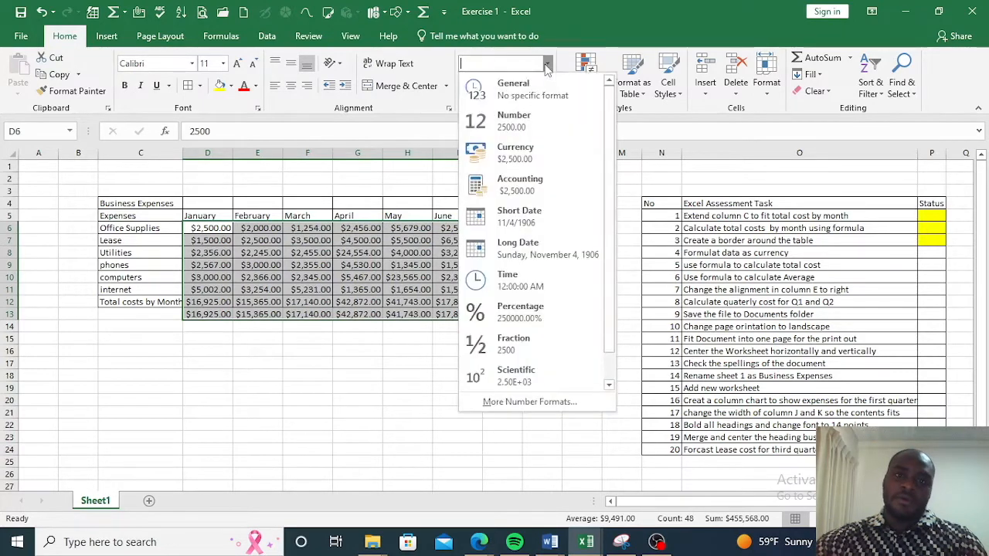
left_click(535, 192)
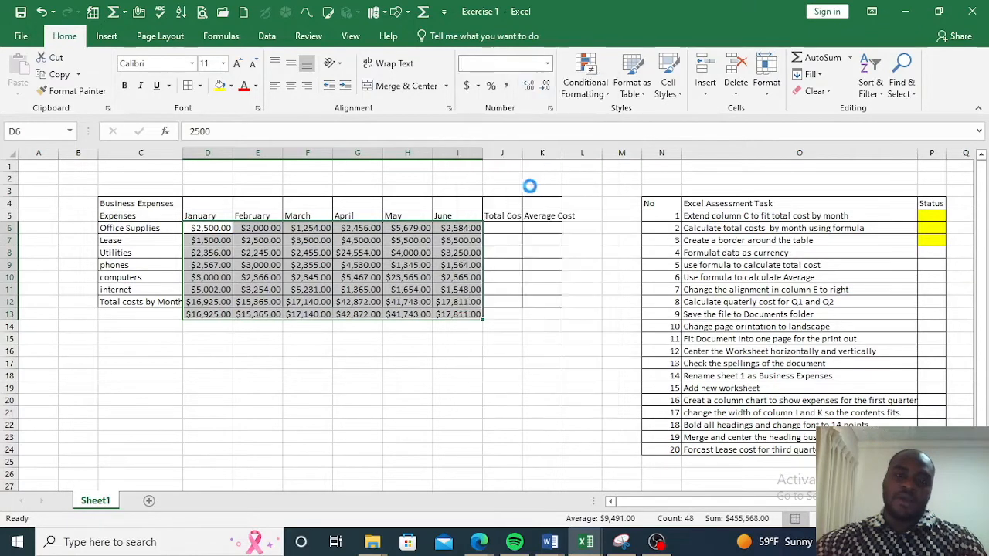
left_click(367, 351)
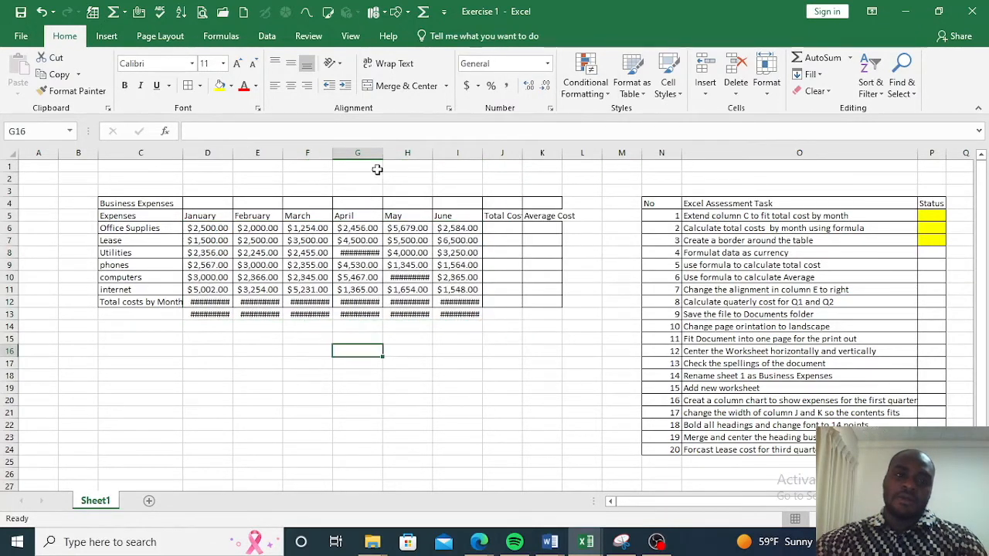
double_click(385, 153)
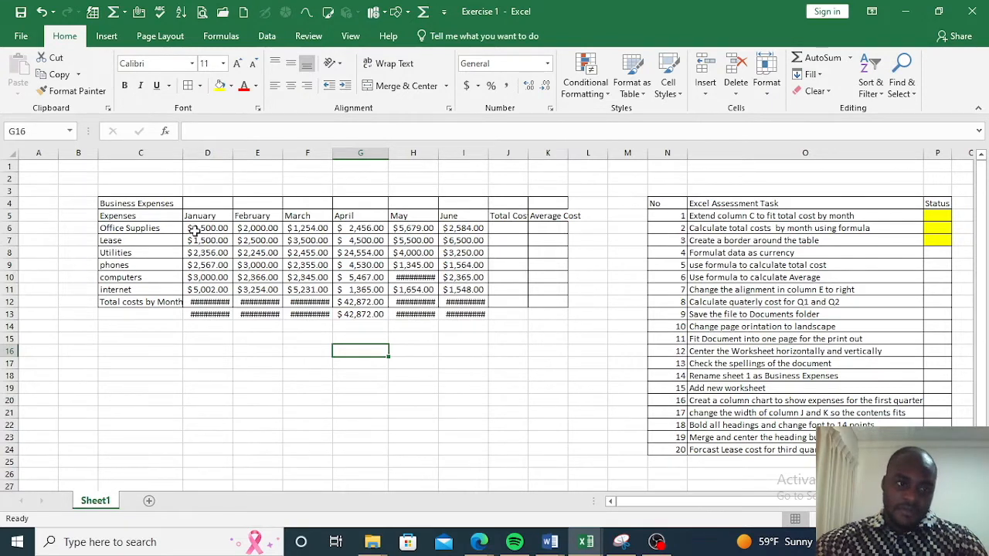
Reduce the figures in D6:I13 to zero decimal places and fill the fourth task's status cell P8 yellow
left_click_drag(197, 231, 464, 315)
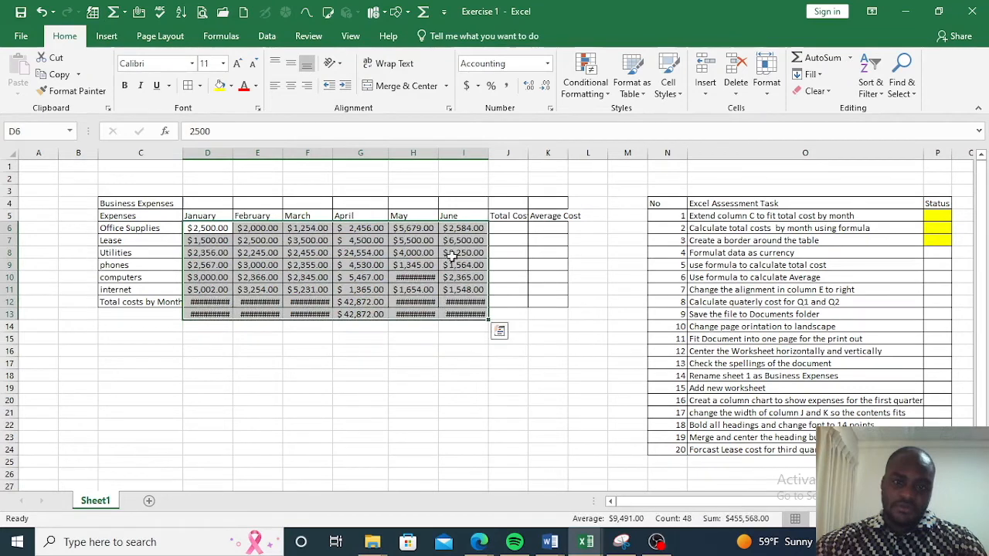
left_click(544, 86)
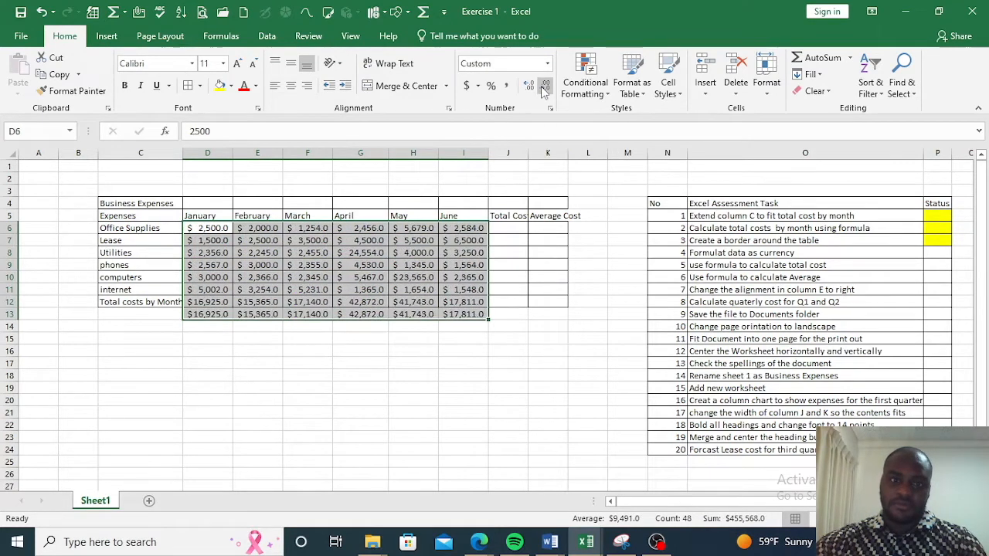
left_click(545, 86)
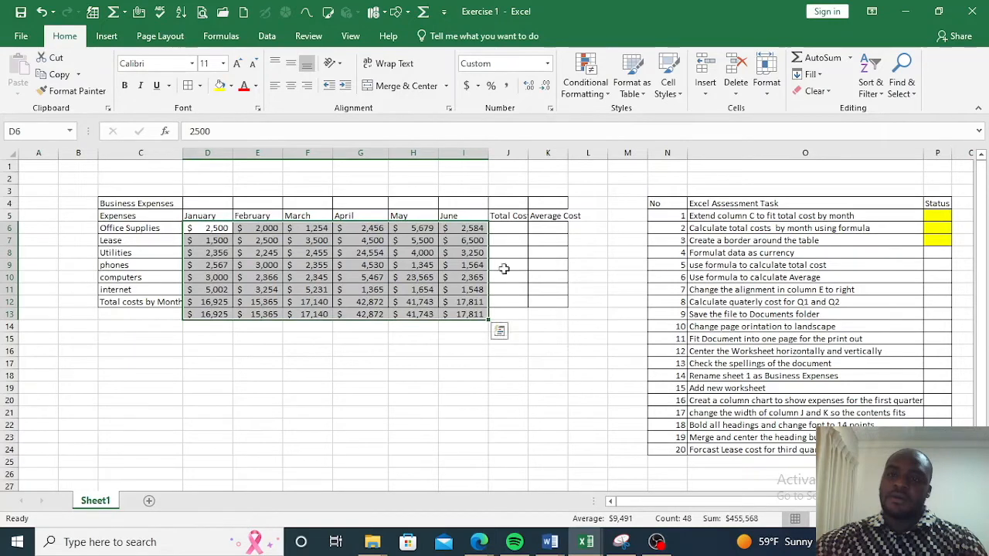
left_click(547, 63)
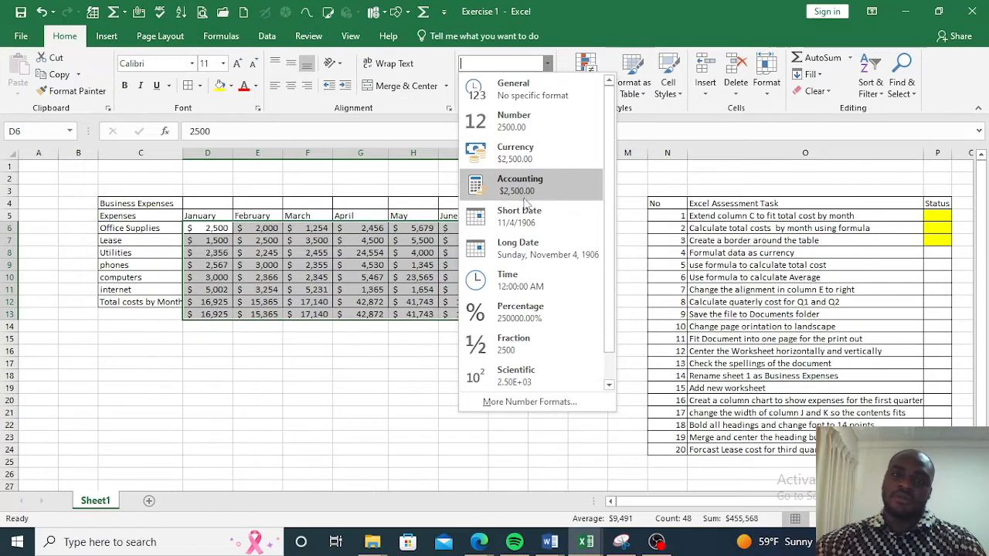
left_click(221, 369)
left_click(413, 337)
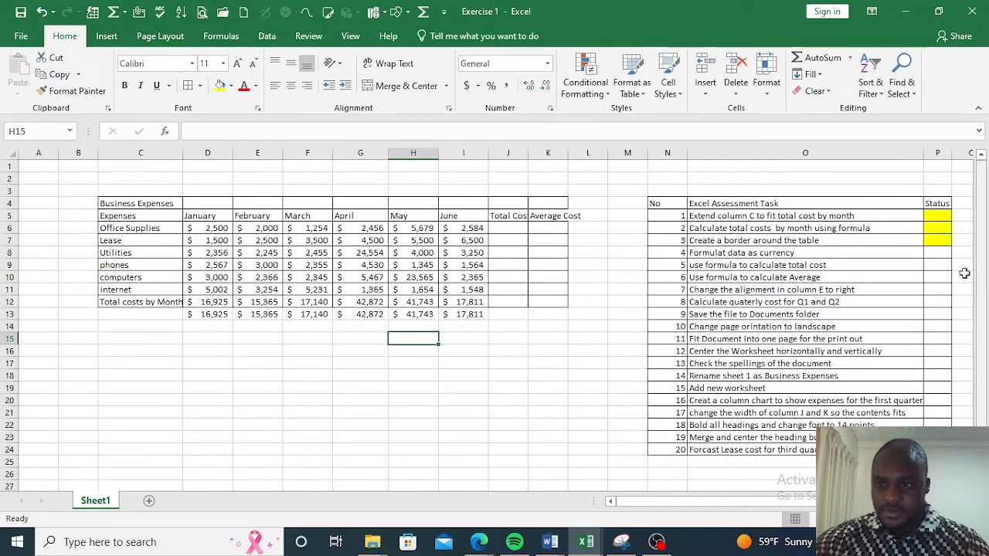
left_click(937, 253)
left_click(219, 86)
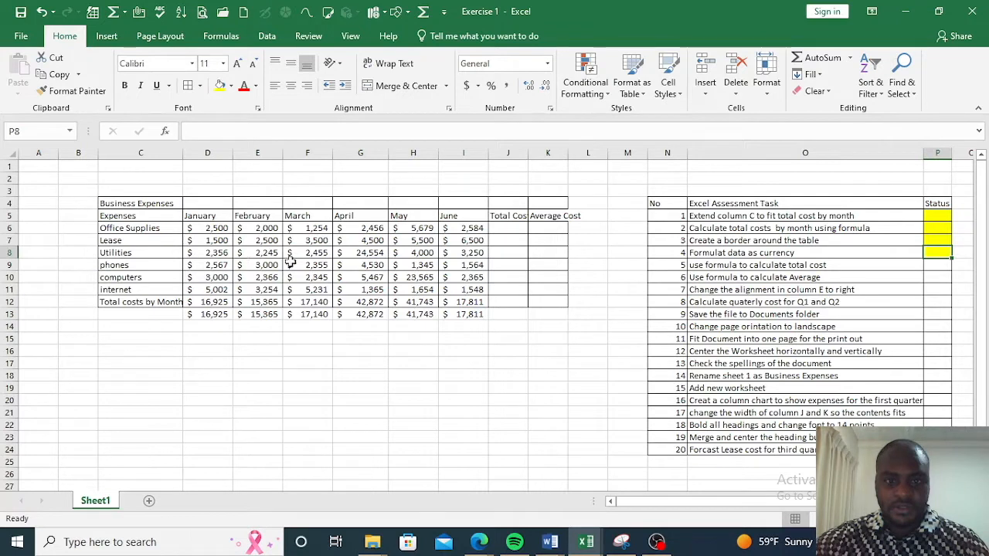
Enter =SUM(D6:I6) in J6 to total the Office Supplies cost from January to June
left_click(514, 230)
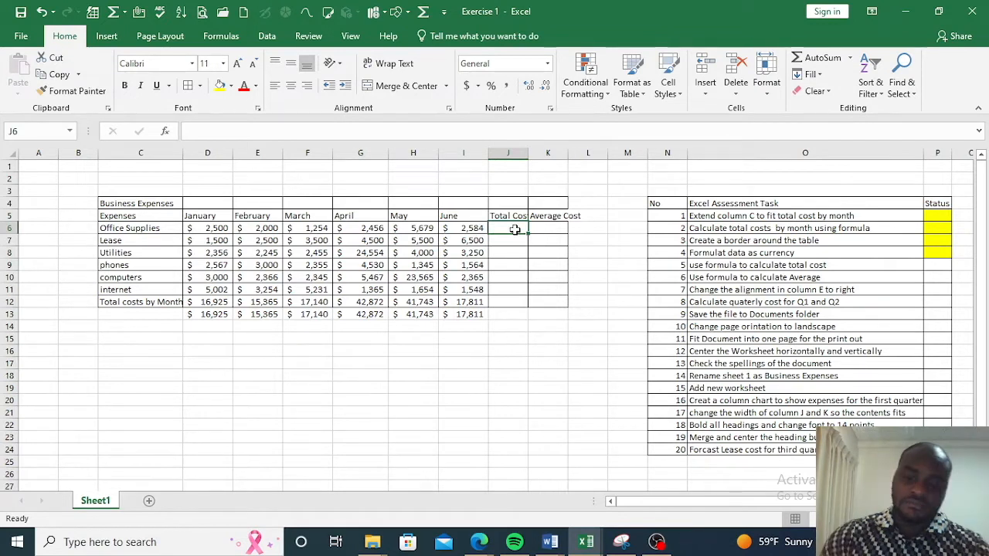
type("=")
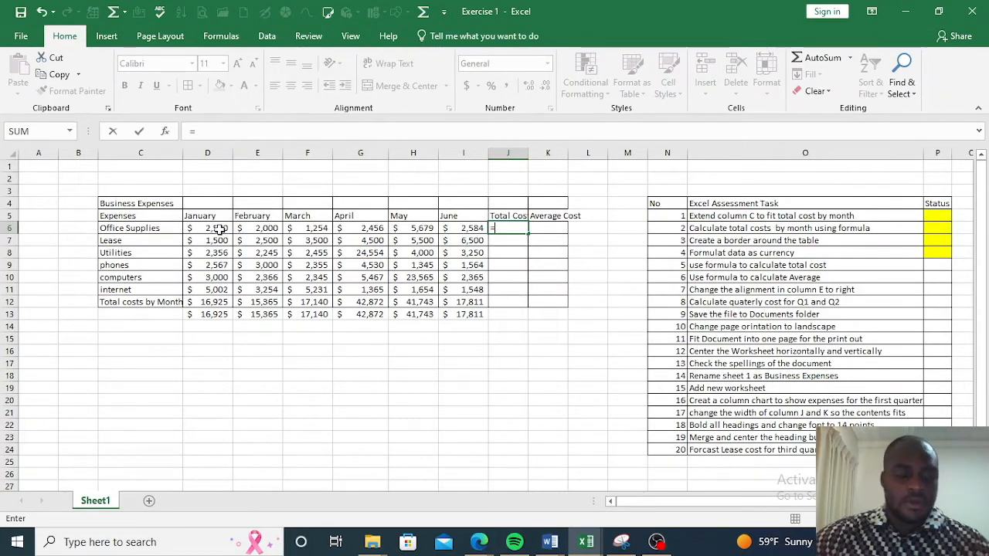
type("sum")
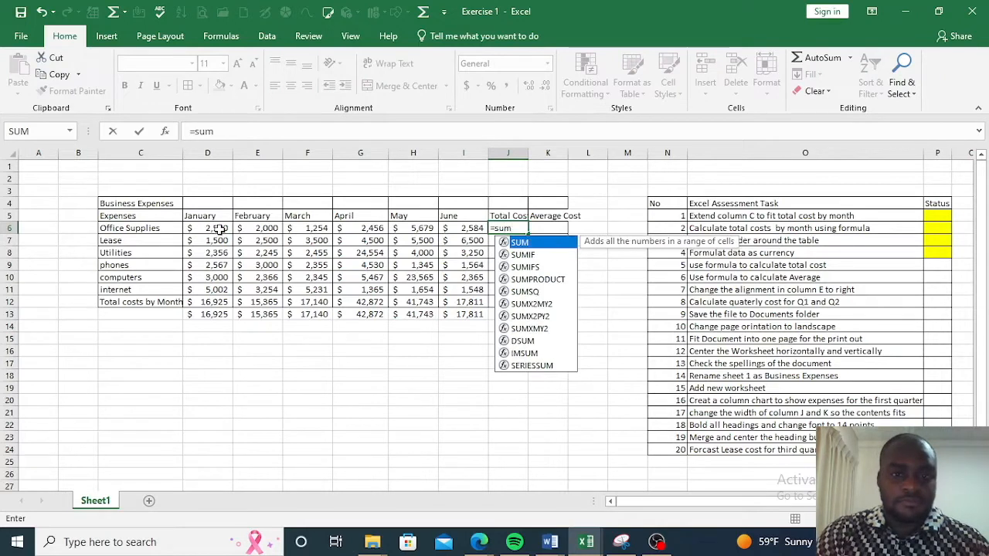
double_click(520, 244)
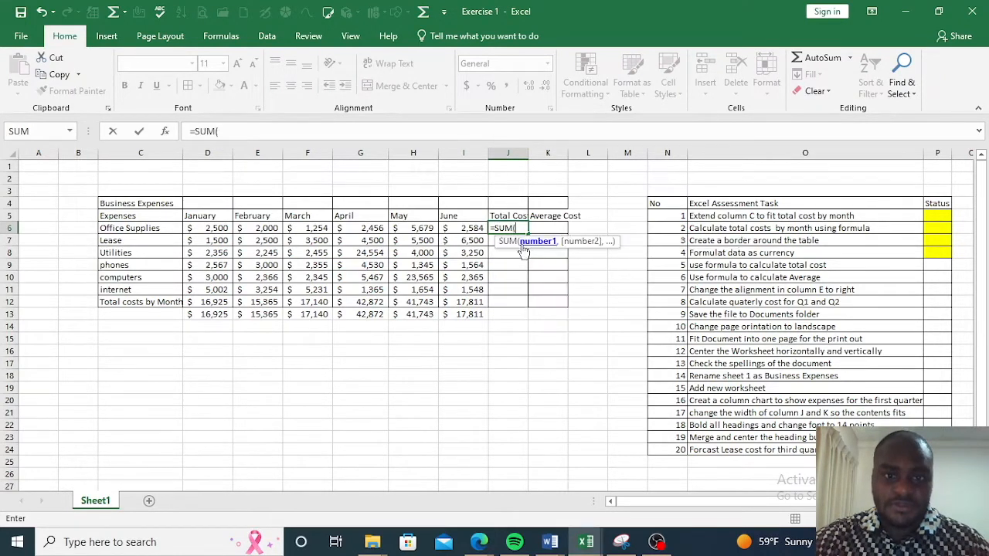
left_click(210, 228)
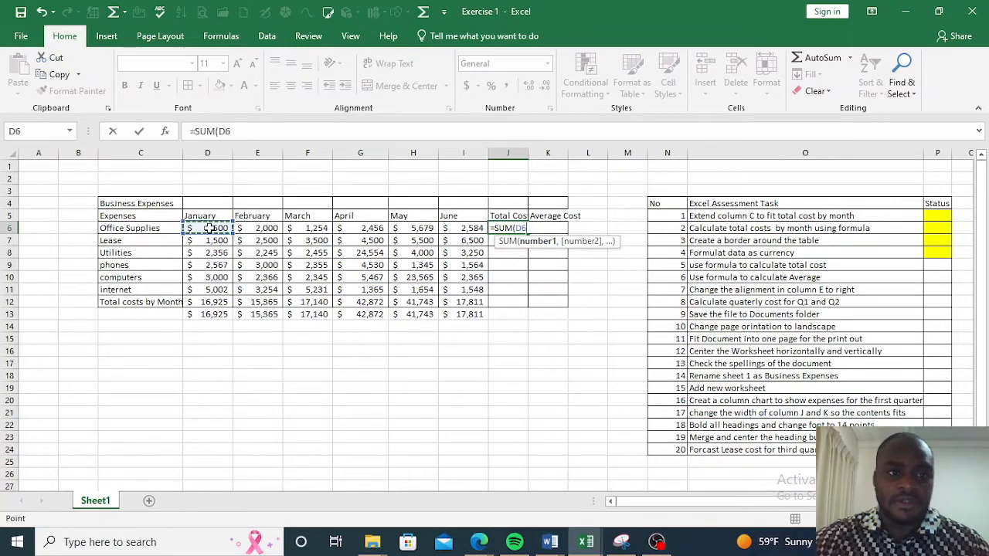
left_click_drag(213, 229, 295, 226)
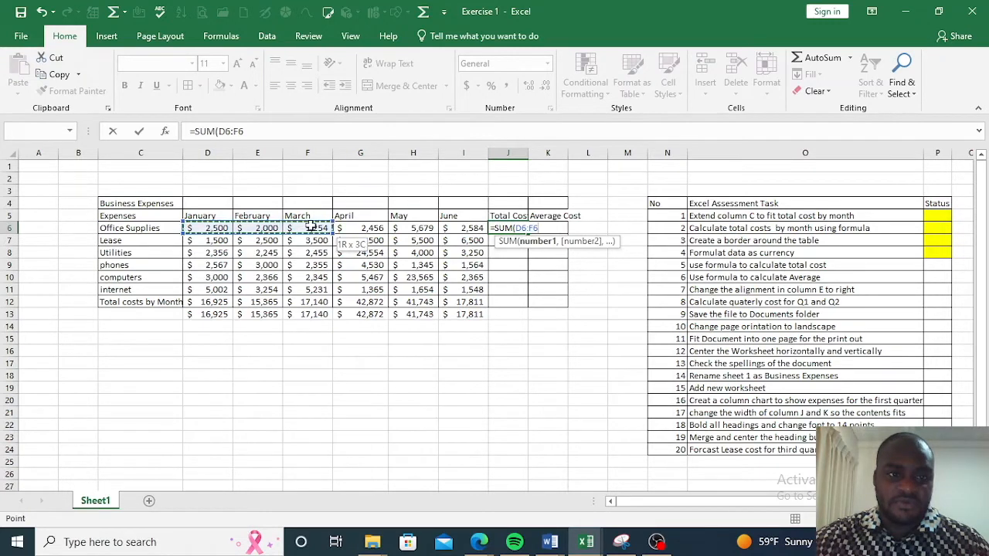
left_click_drag(327, 227, 452, 226)
key("Return")
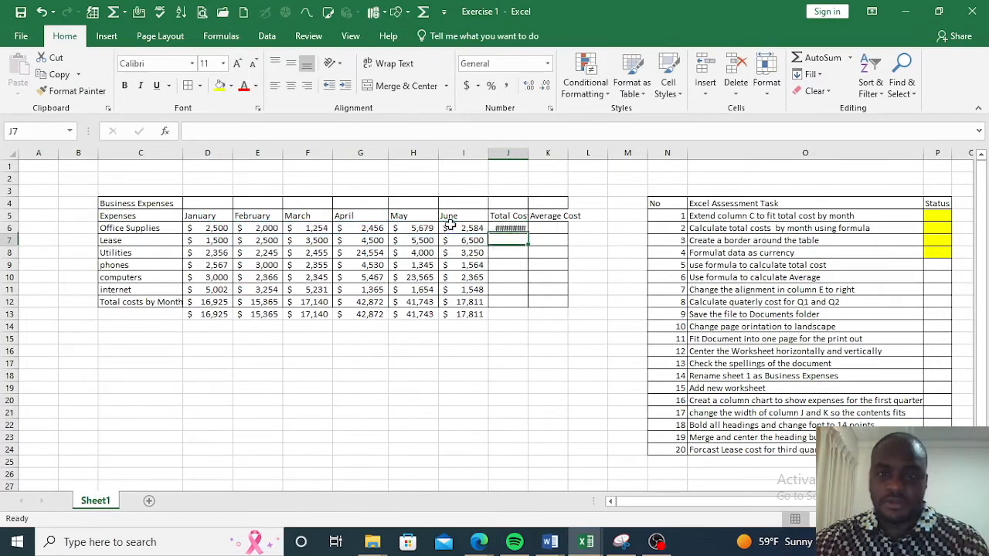
Fill the total cost formula from J6 down to J12 and AutoFit column J
left_click(519, 227)
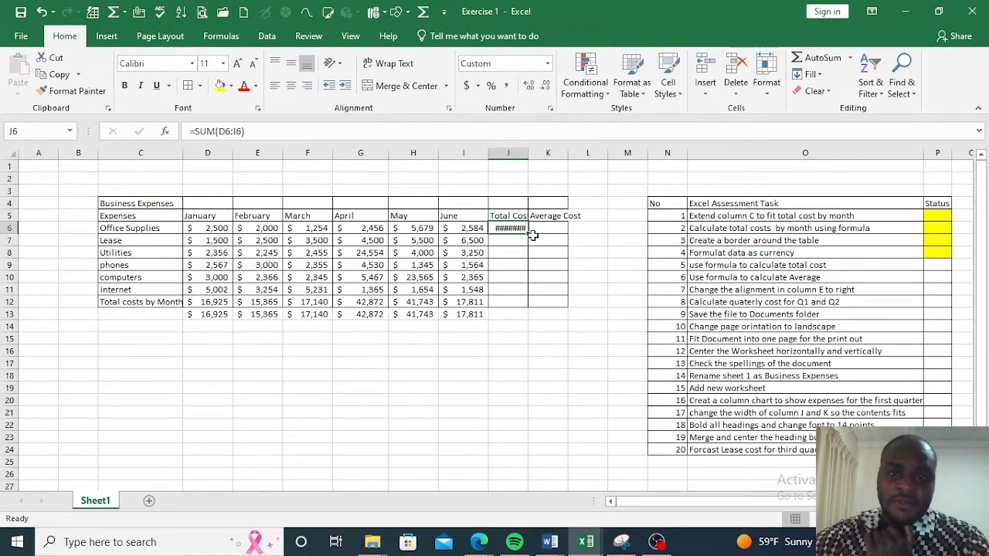
left_click_drag(529, 233, 529, 294)
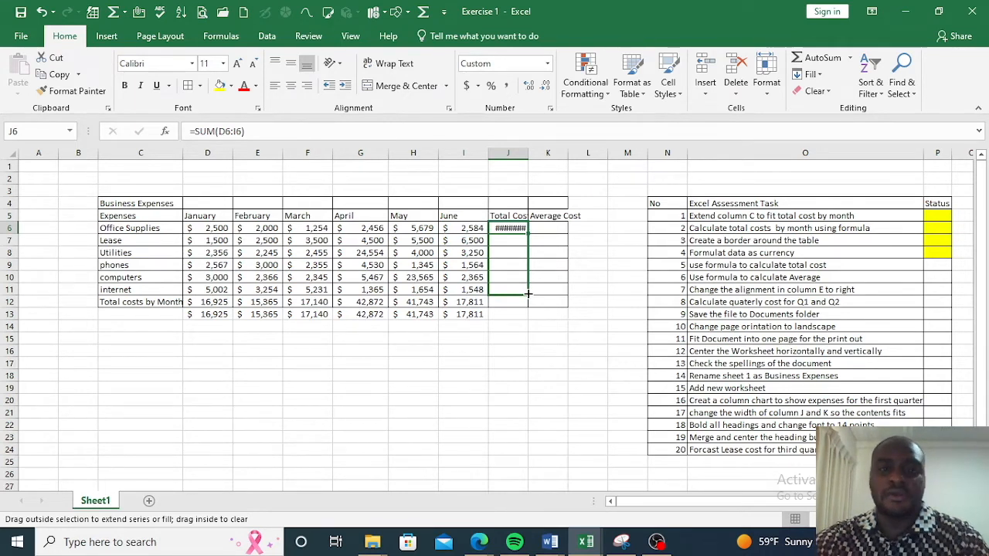
left_click_drag(527, 295, 525, 309)
left_click(529, 151)
double_click(529, 151)
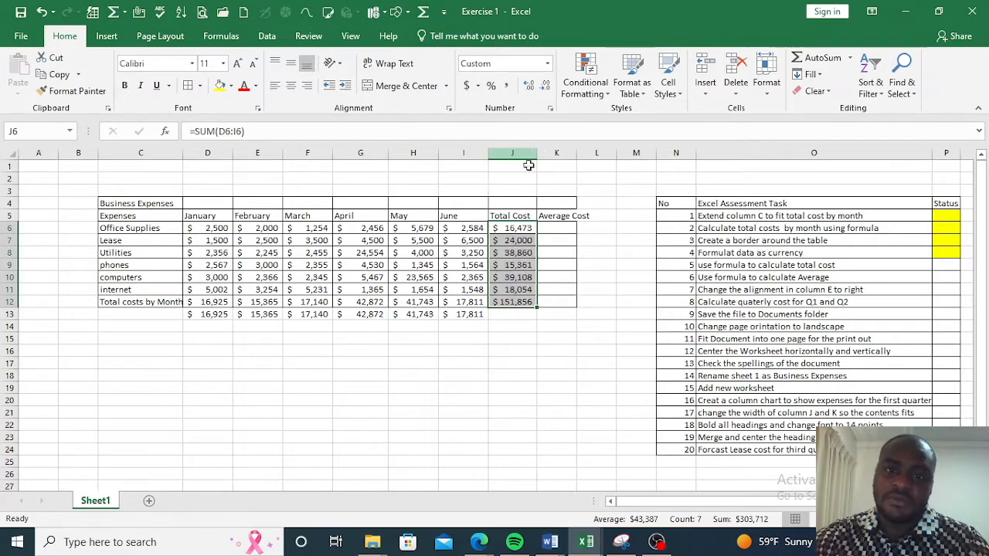
Check the total cost formula in J12 and fill the fifth task's status cell P9 yellow
left_click(519, 302)
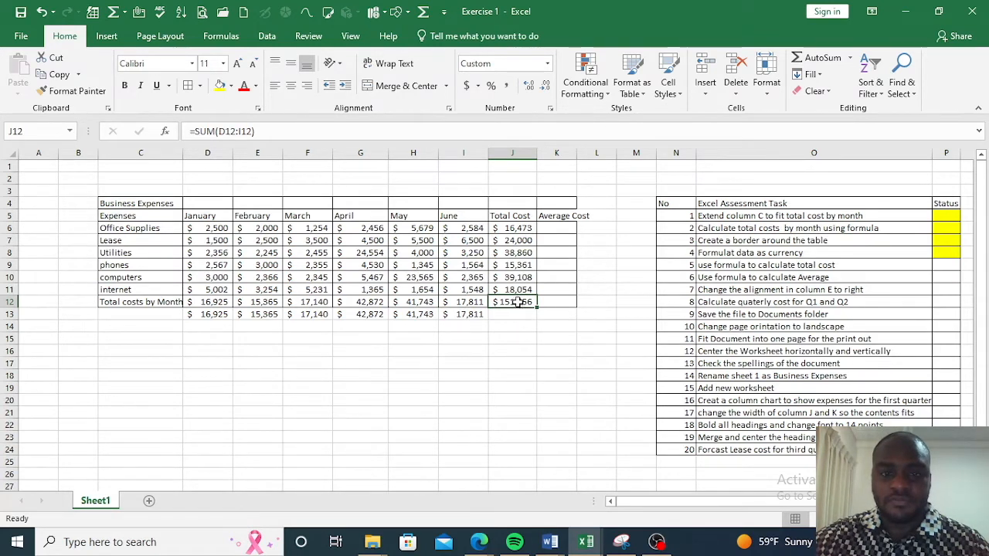
double_click(517, 302)
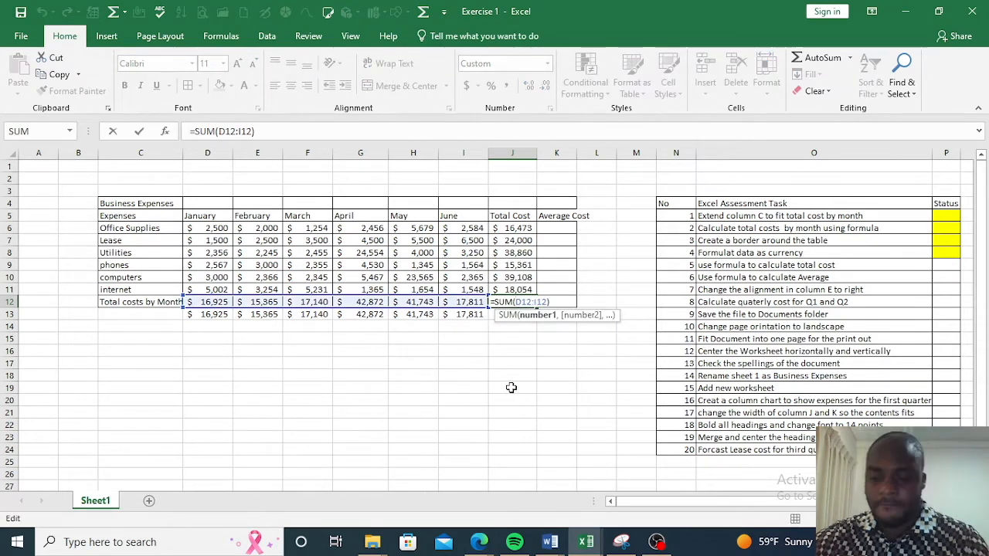
key("Return")
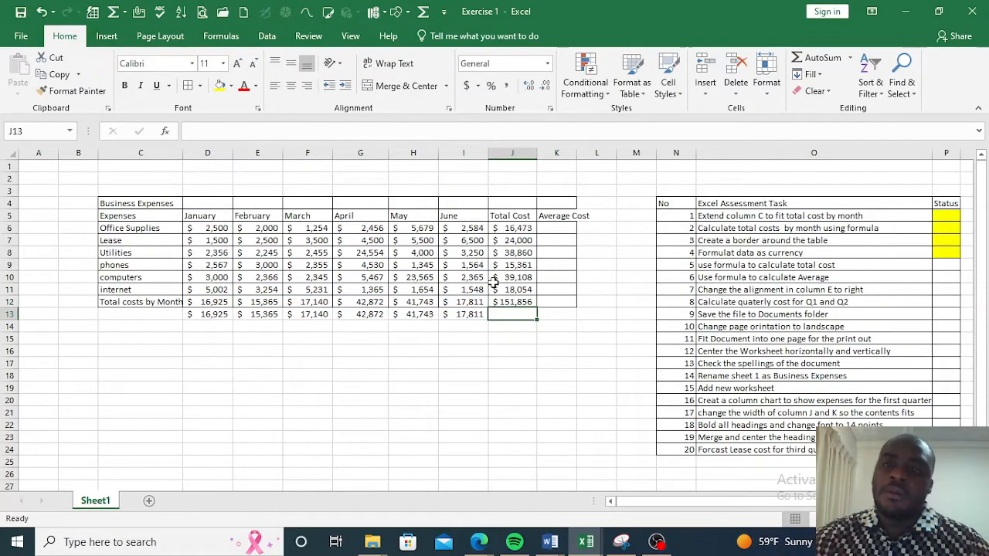
left_click(949, 265)
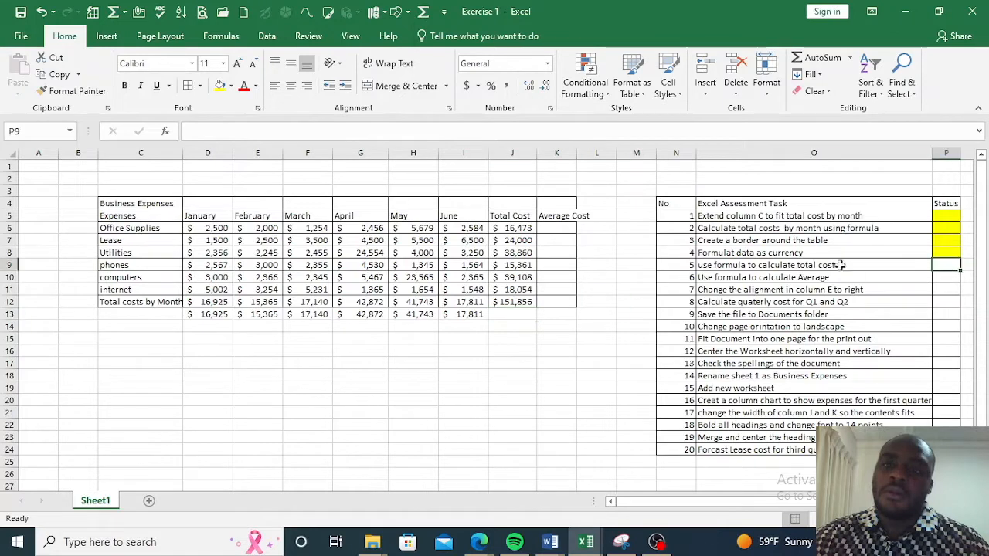
left_click(220, 85)
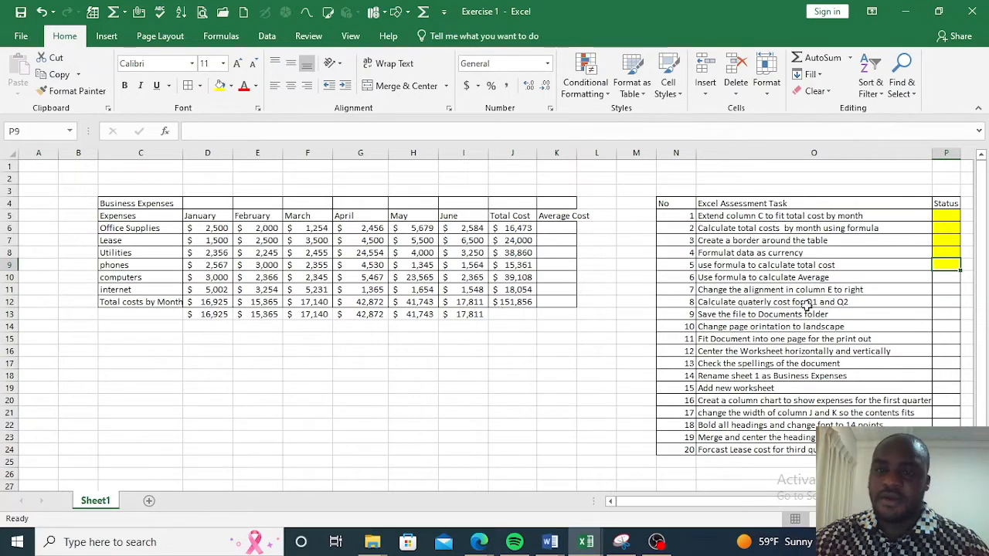
Enter =AVERAGE(D6:I6) in K6 to calculate the average Office Supplies cost
left_click(569, 230)
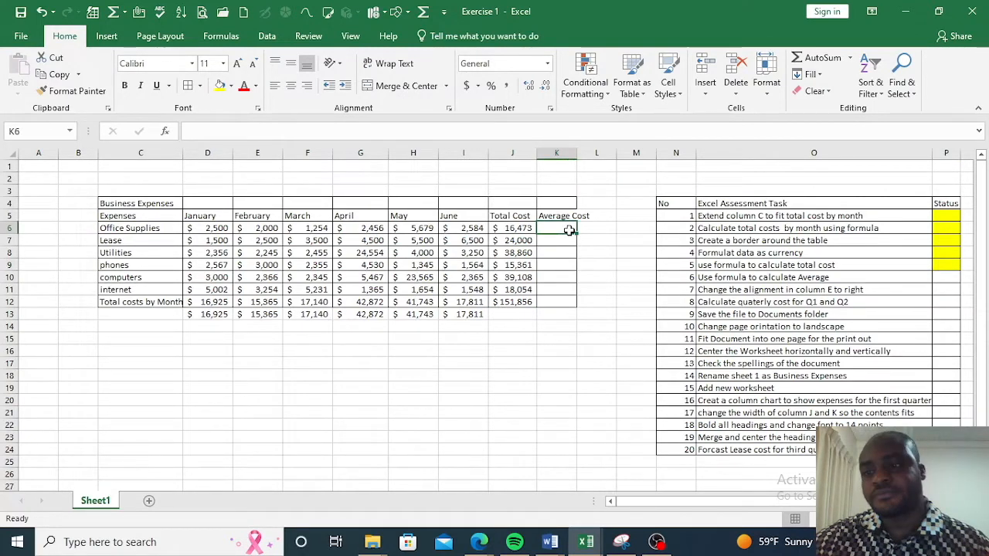
type("=a")
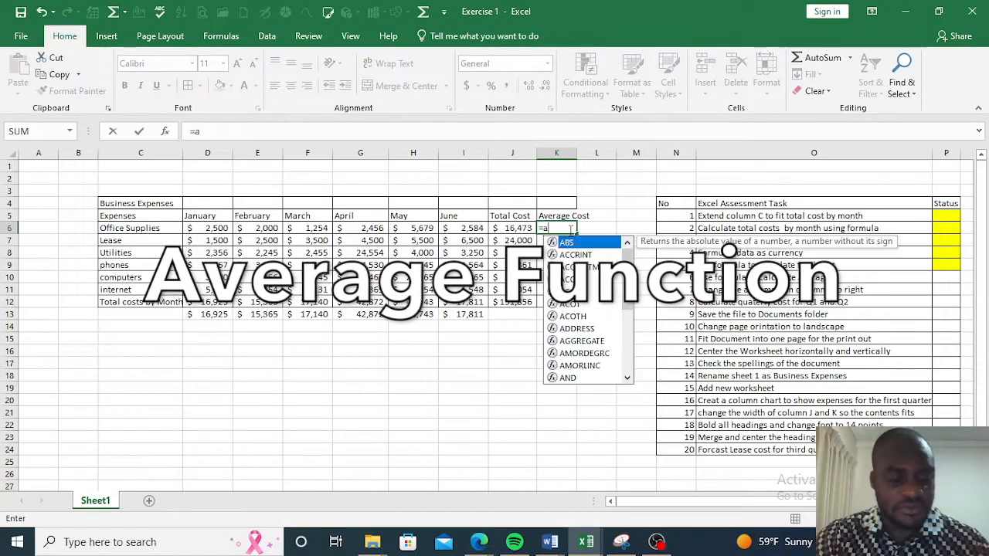
type("ver")
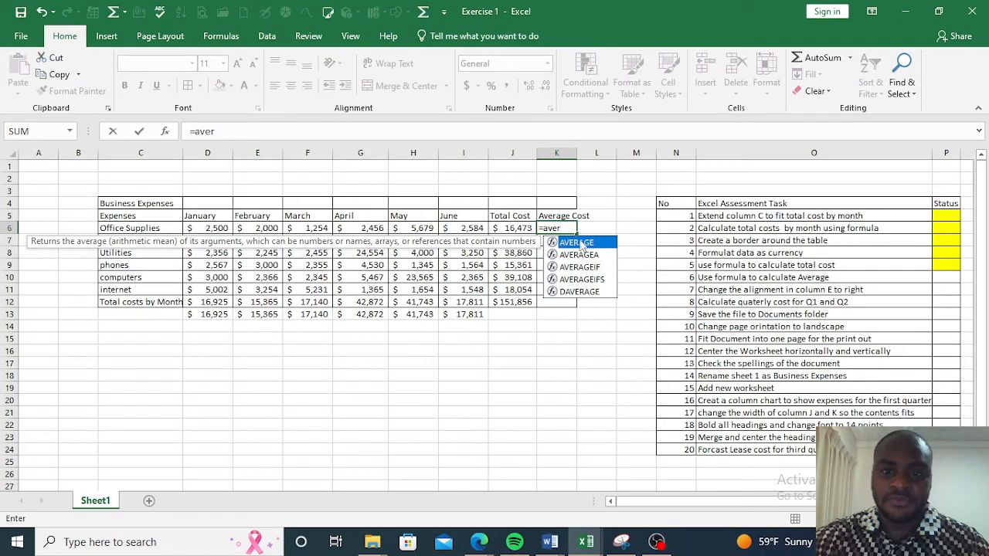
double_click(577, 244)
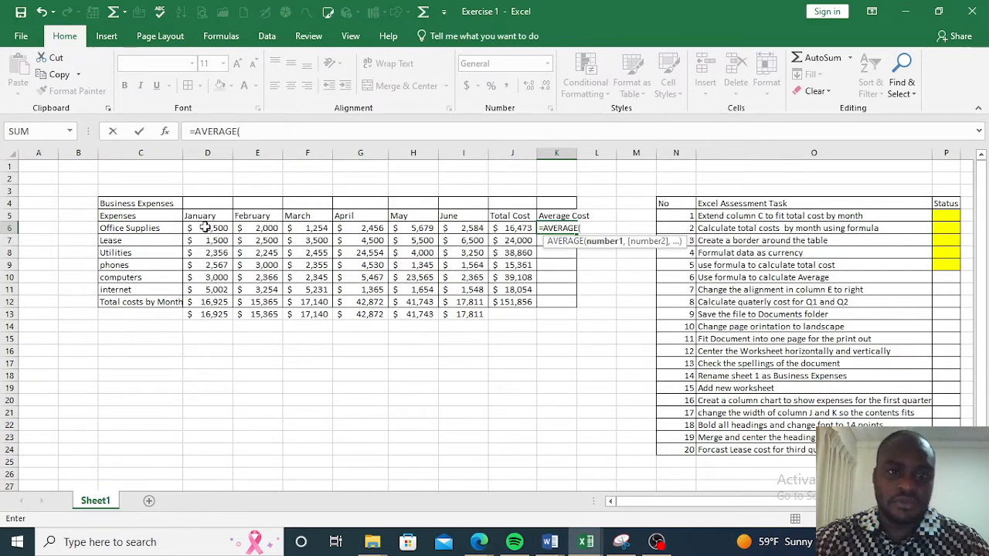
left_click_drag(204, 227, 471, 230)
key("Return")
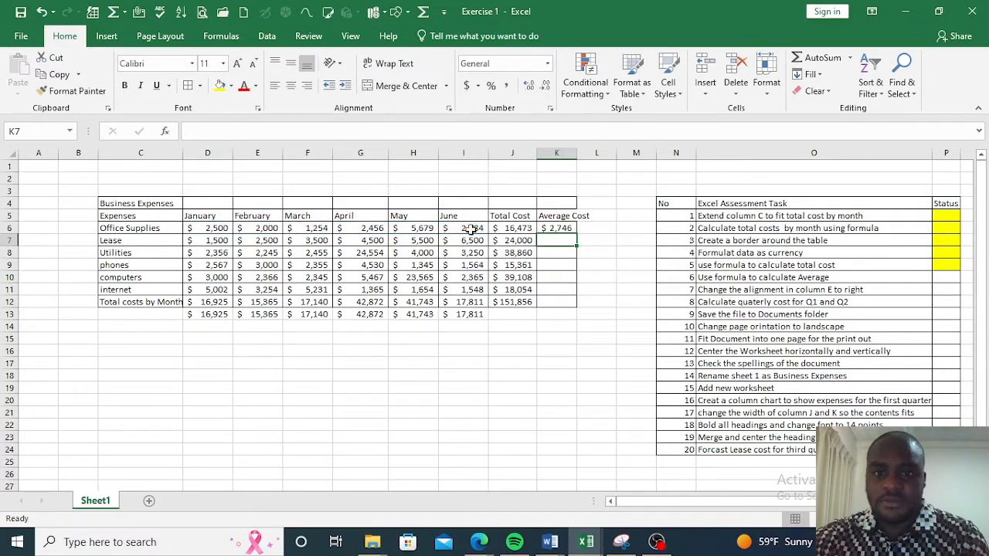
Fill the average formula from K6 down to K12 and fill the sixth task's status cell P10 yellow
left_click(564, 226)
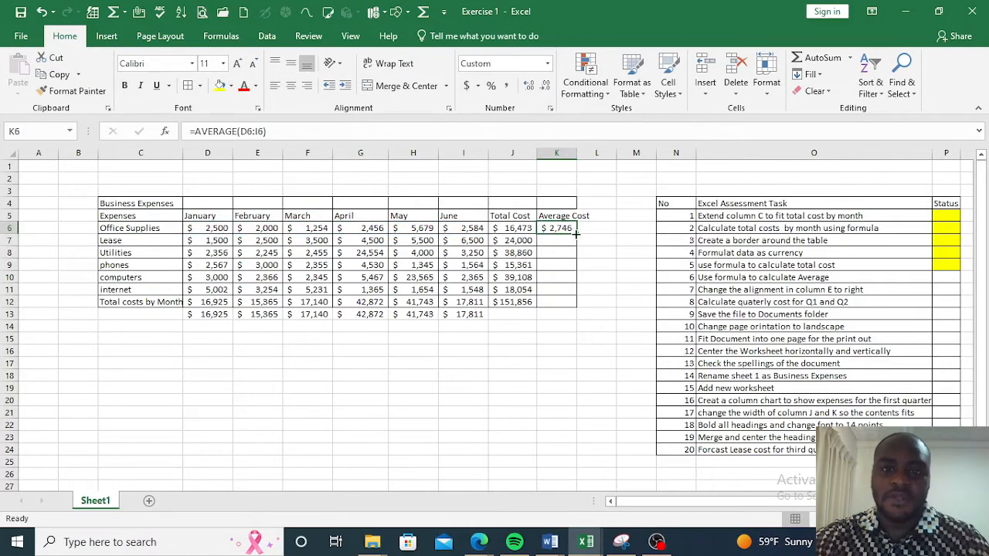
left_click_drag(576, 234, 576, 234)
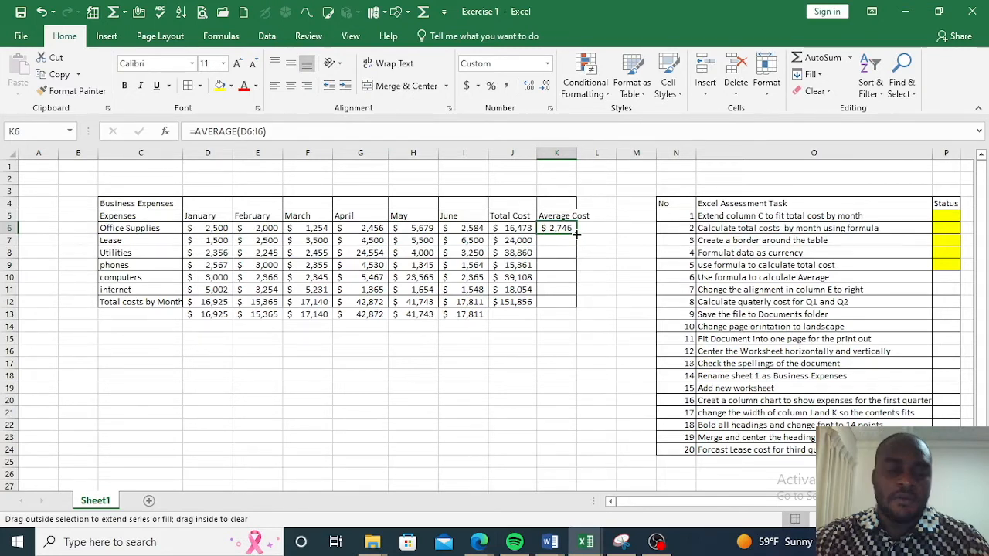
left_click_drag(577, 235, 575, 304)
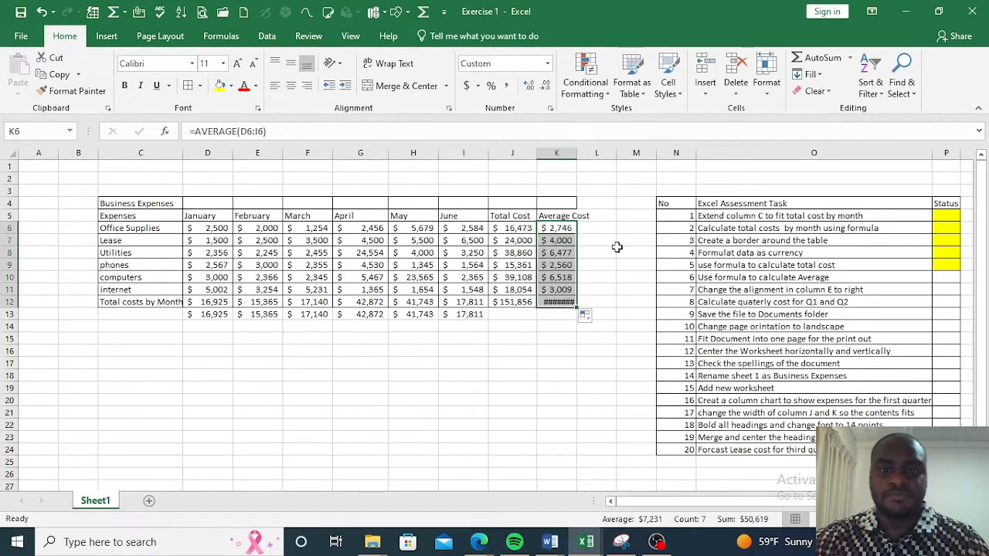
left_click(945, 277)
left_click(220, 85)
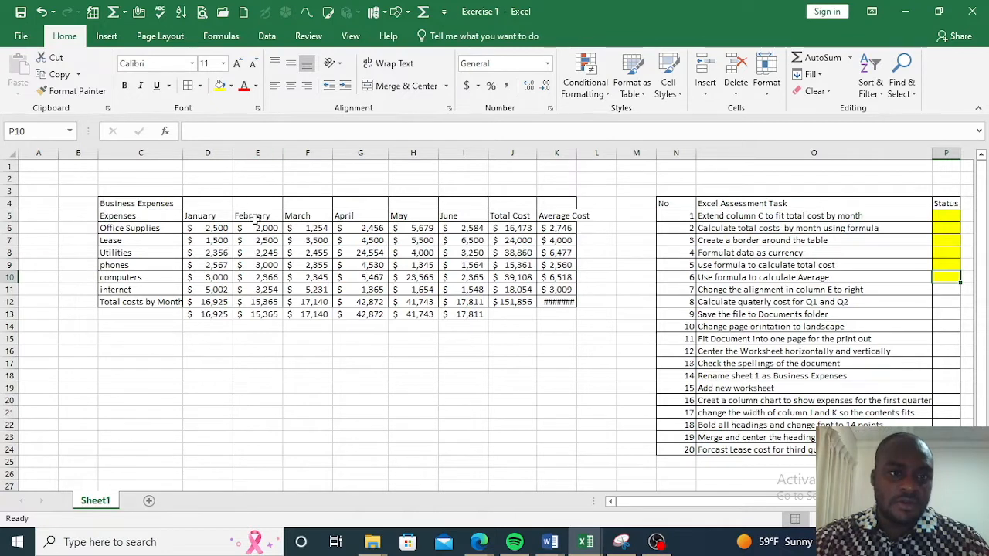
Right-align the February cells E5:E13 and fill the seventh task's status cell P11 yellow
left_click_drag(255, 220, 258, 313)
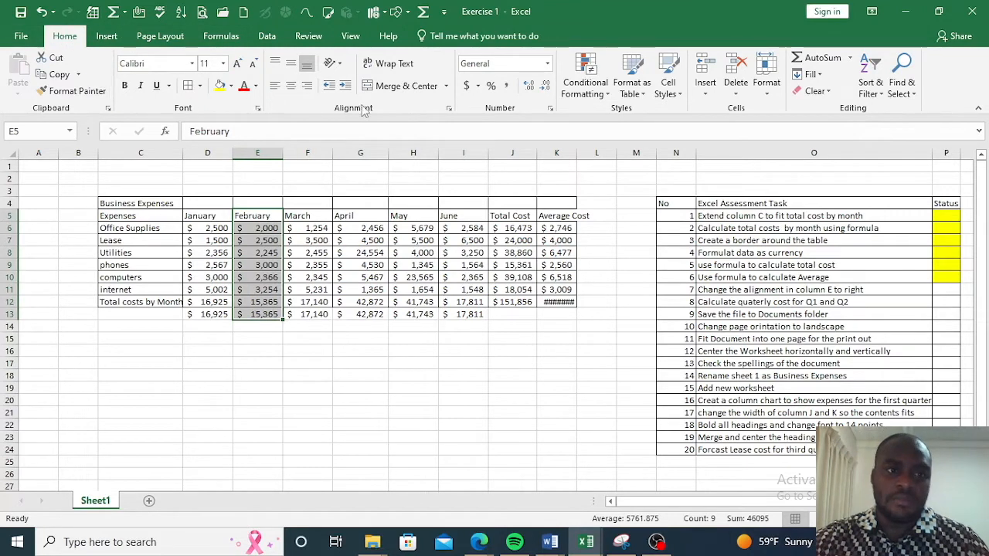
left_click(307, 88)
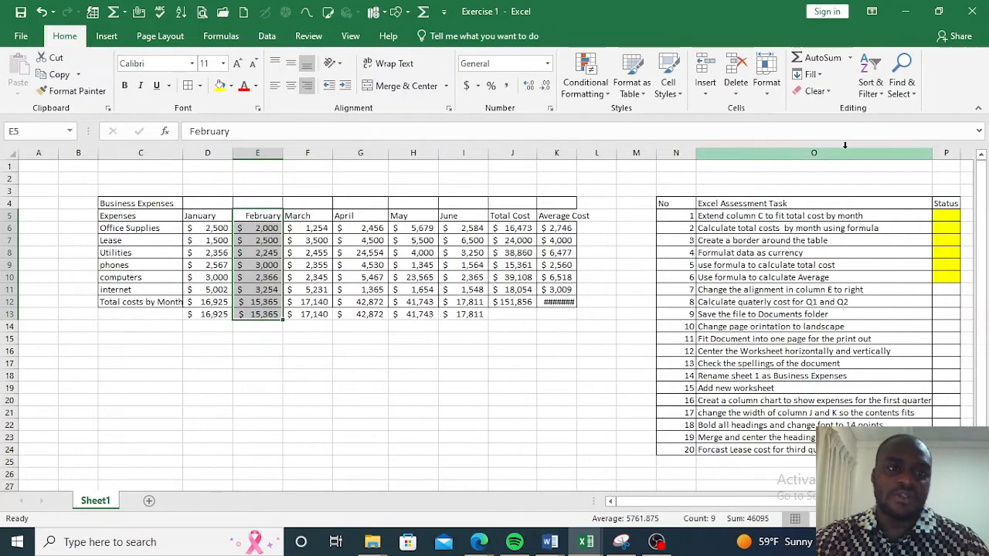
left_click(948, 290)
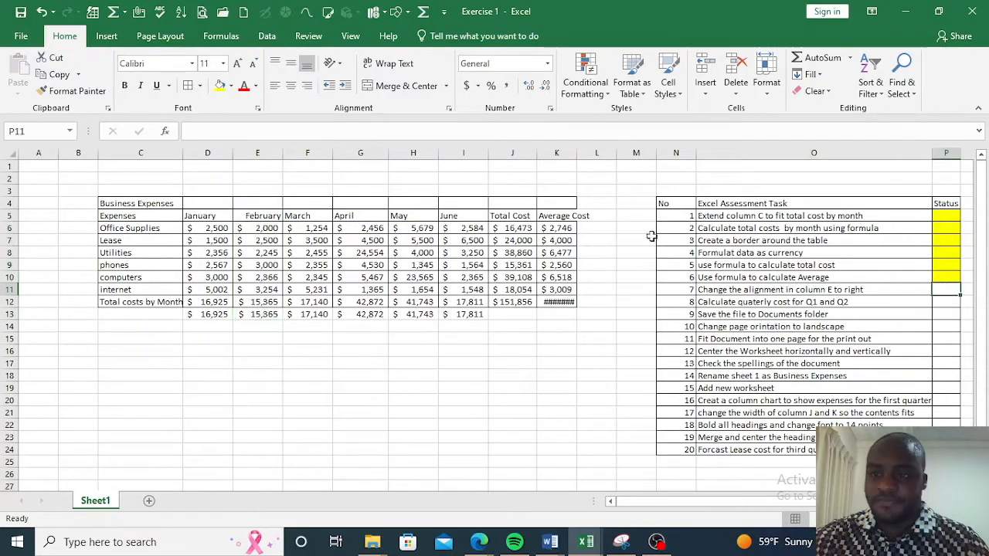
left_click(220, 86)
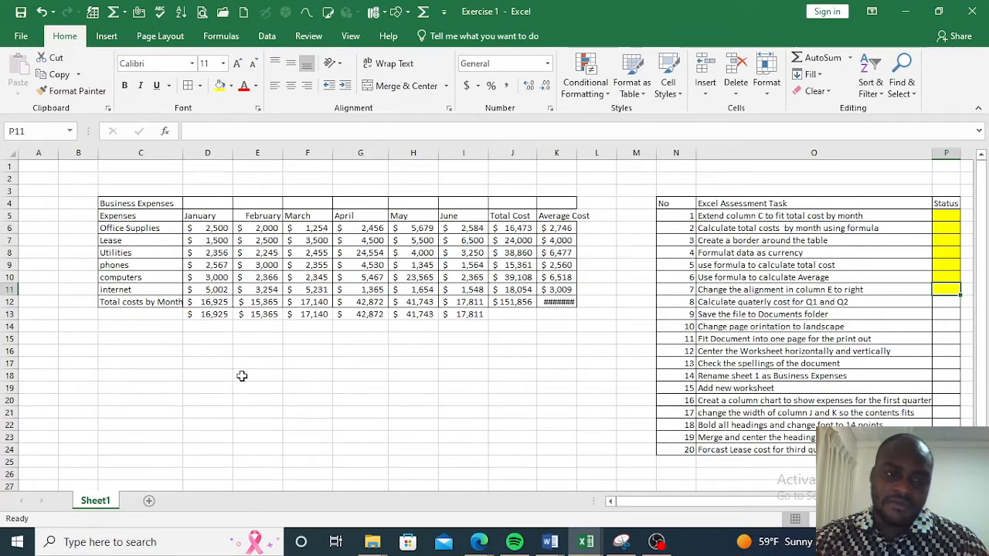
Enter the heading "Quarterly cost" in D15 and the label "Q1" in D16
left_click(200, 340)
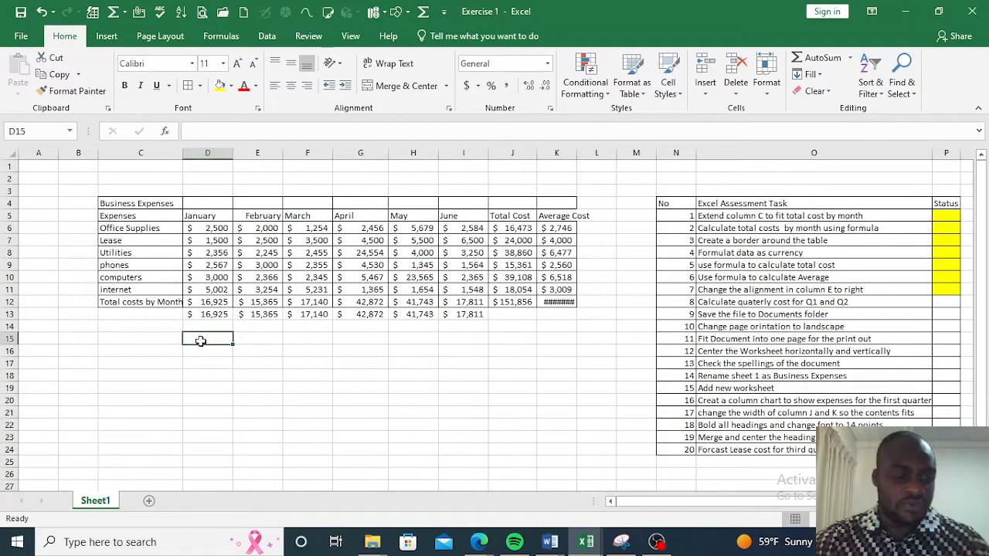
type("Qu")
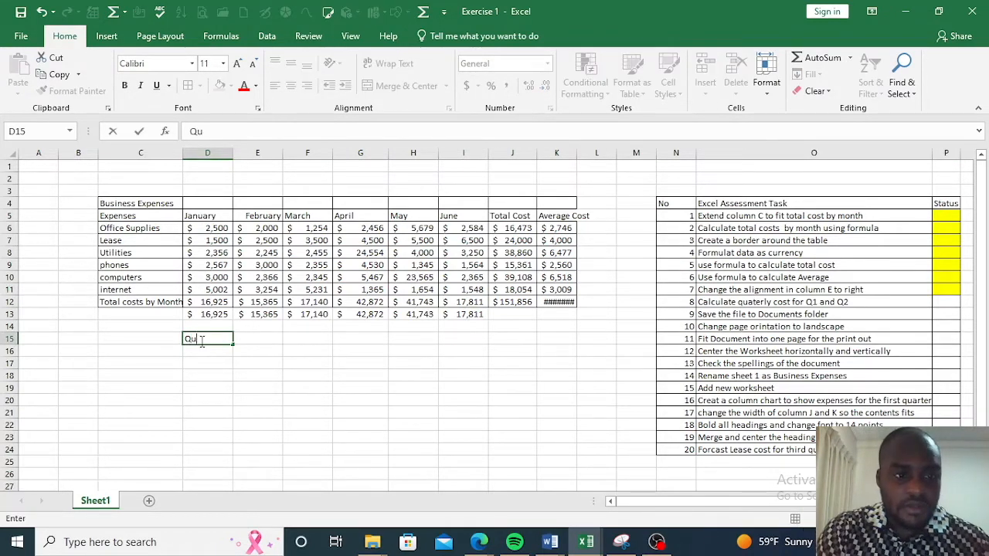
type("arterly")
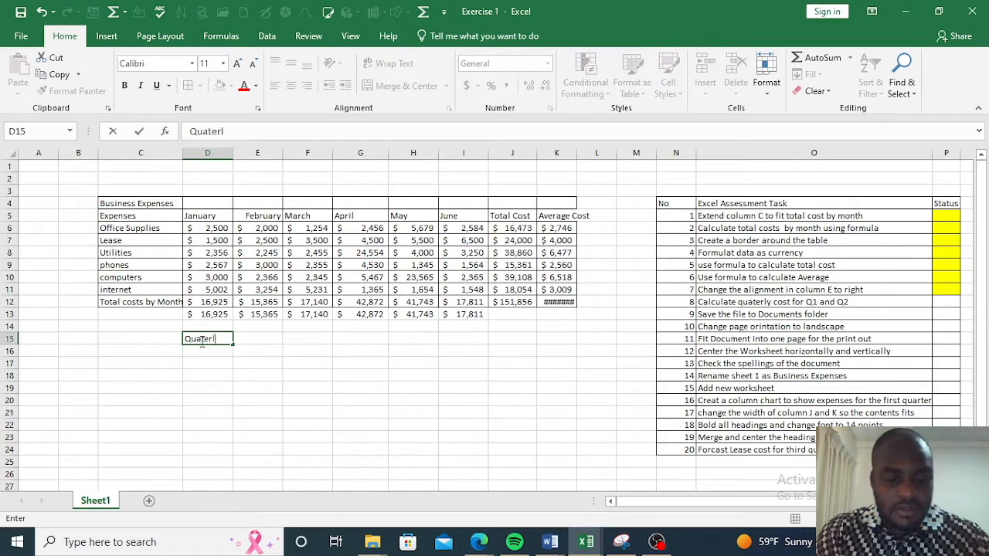
type(" cost")
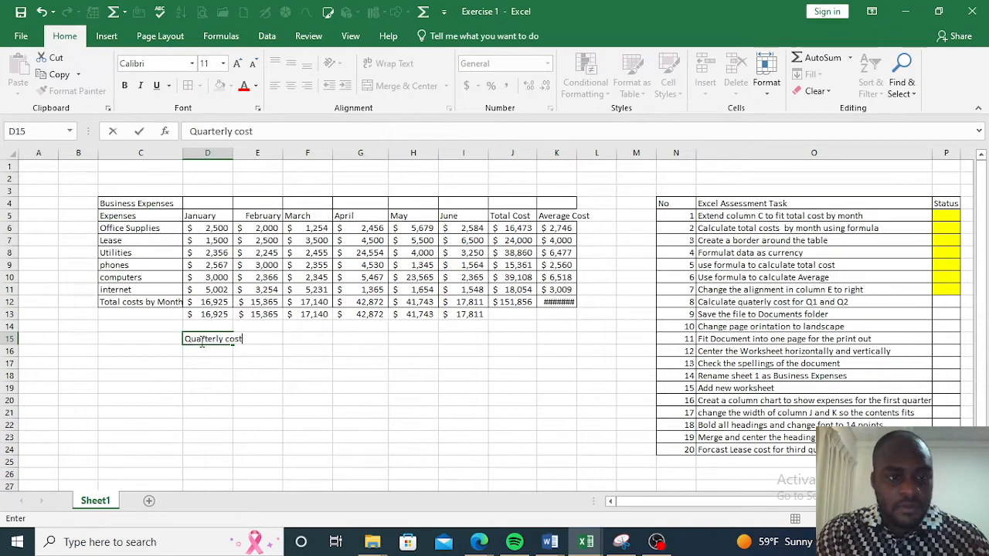
left_click(193, 350)
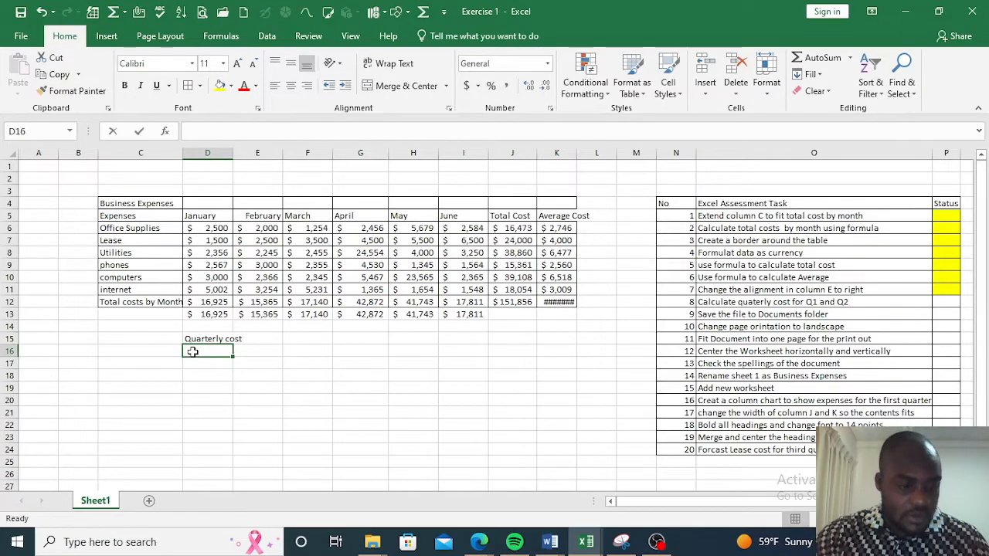
type("Q1")
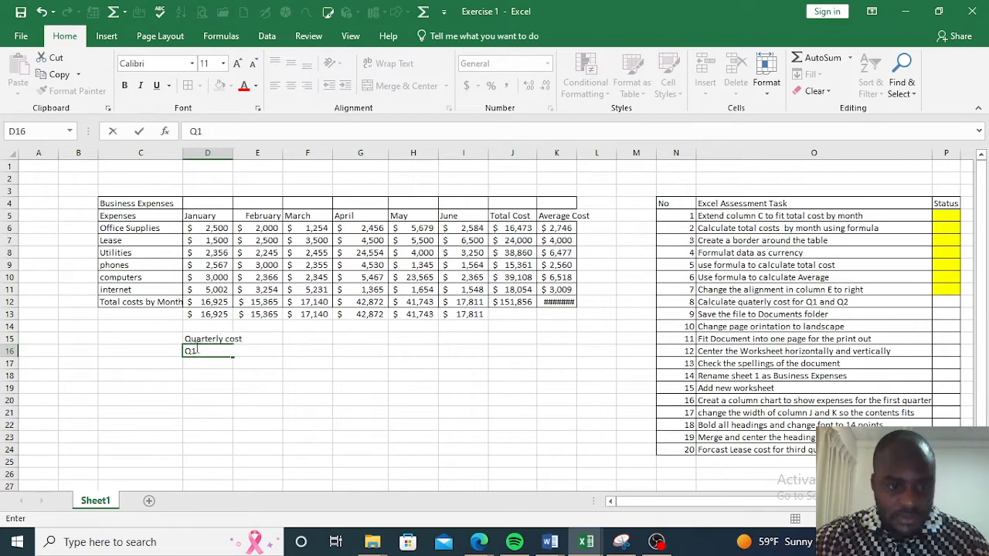
left_click(315, 352)
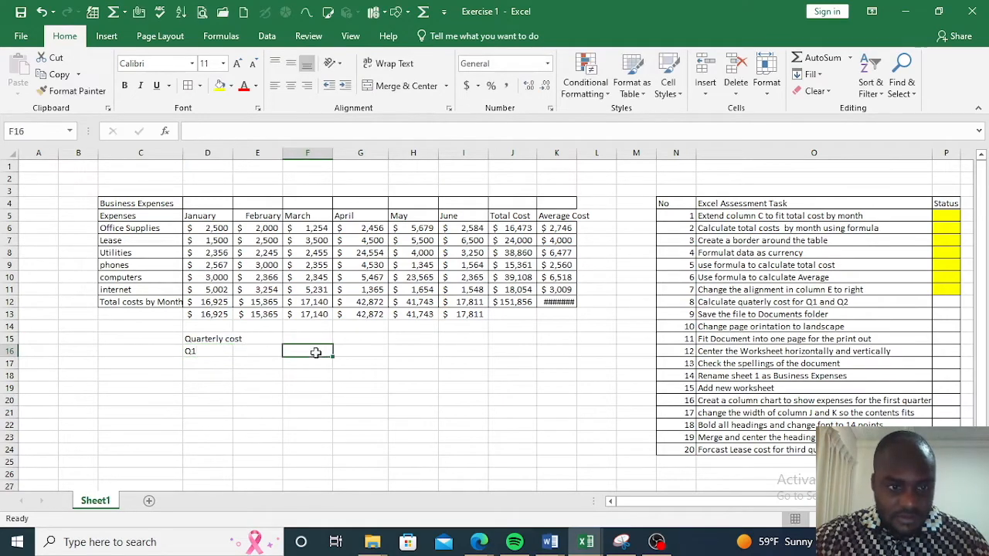
Enter the label "Q2" in F16 and calculate the Q1 cost in E16 by summing D12:F12
type("Q2")
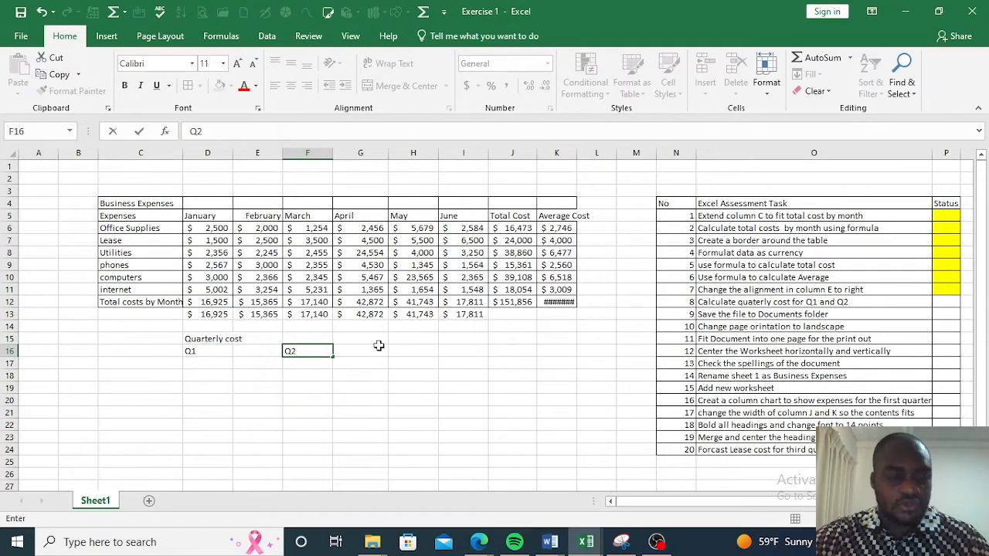
left_click(260, 350)
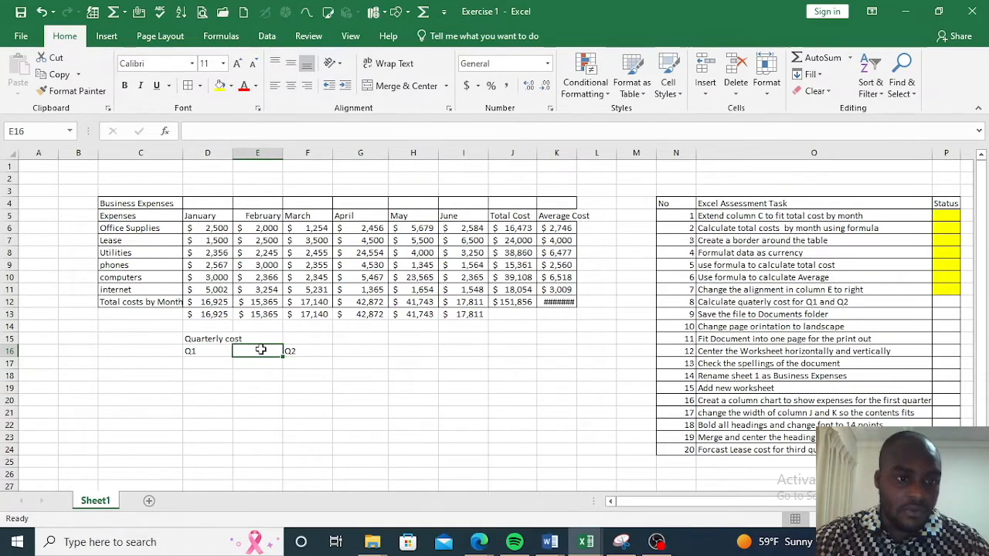
type("=sum")
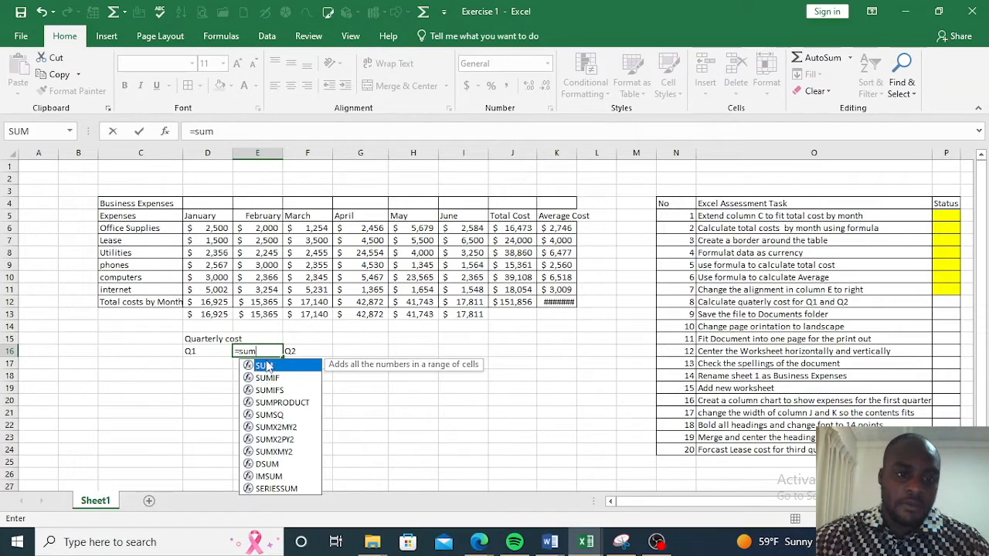
double_click(265, 366)
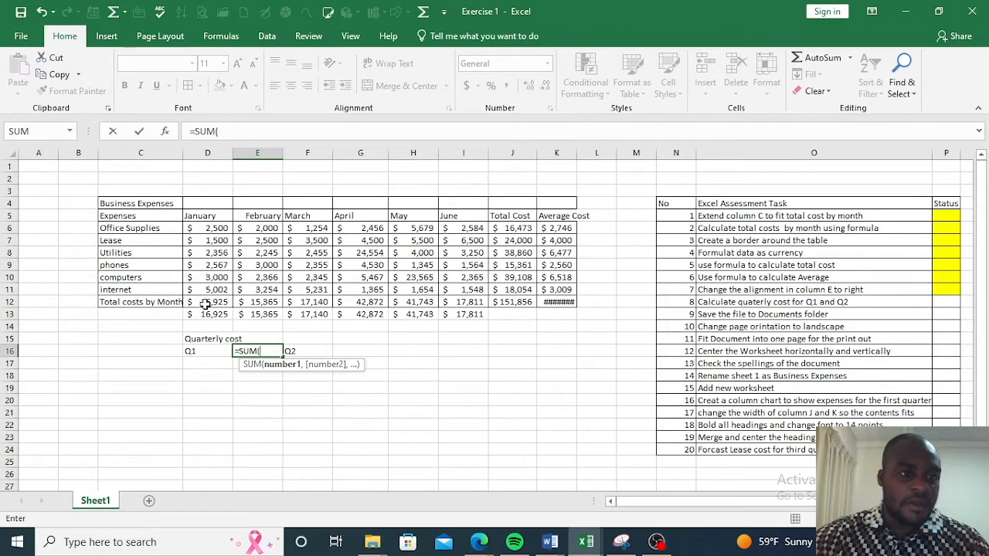
left_click_drag(209, 302, 293, 302)
key("Return")
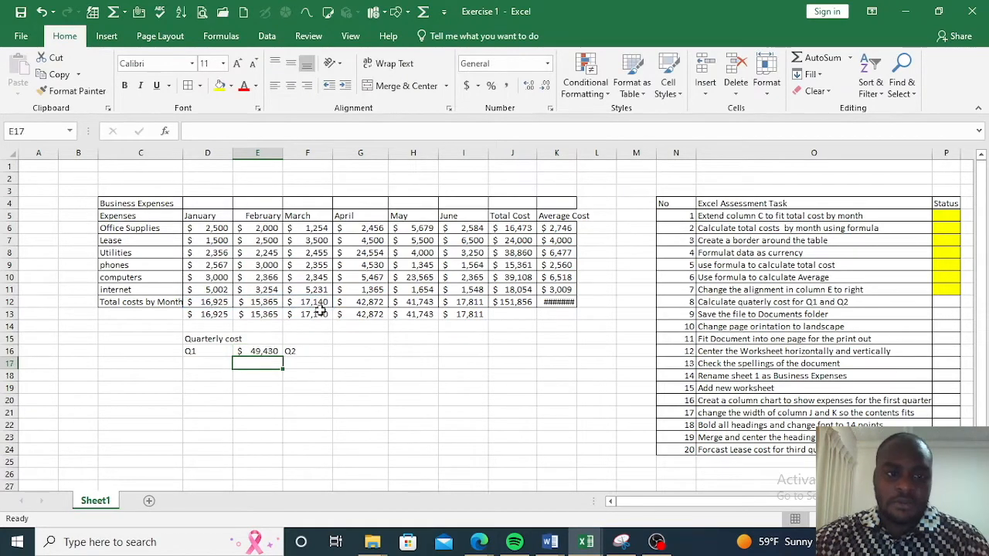
Calculate the Q2 cost in G16 by summing G12:I12 and fill the eighth task's status cell P12 yellow
left_click(350, 351)
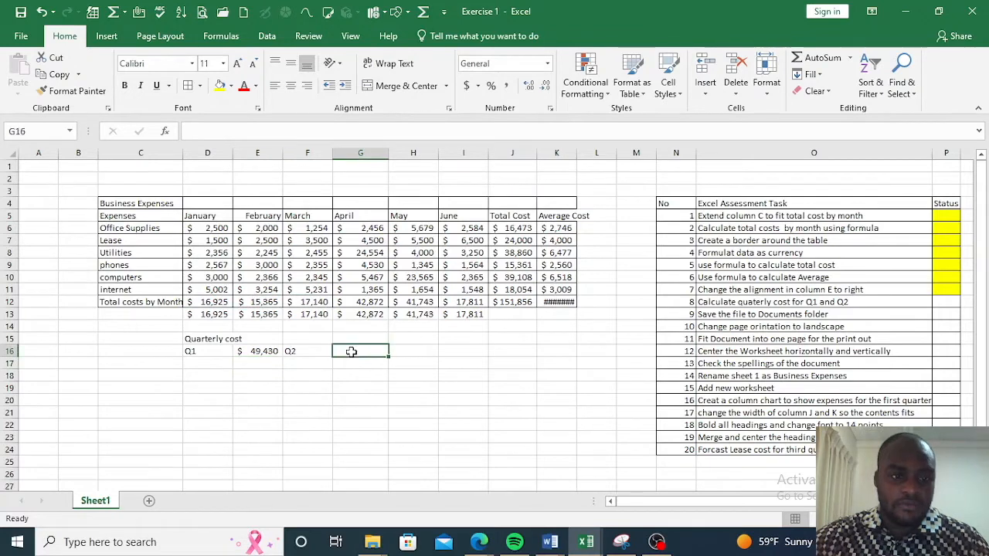
double_click(352, 351)
type("=sum")
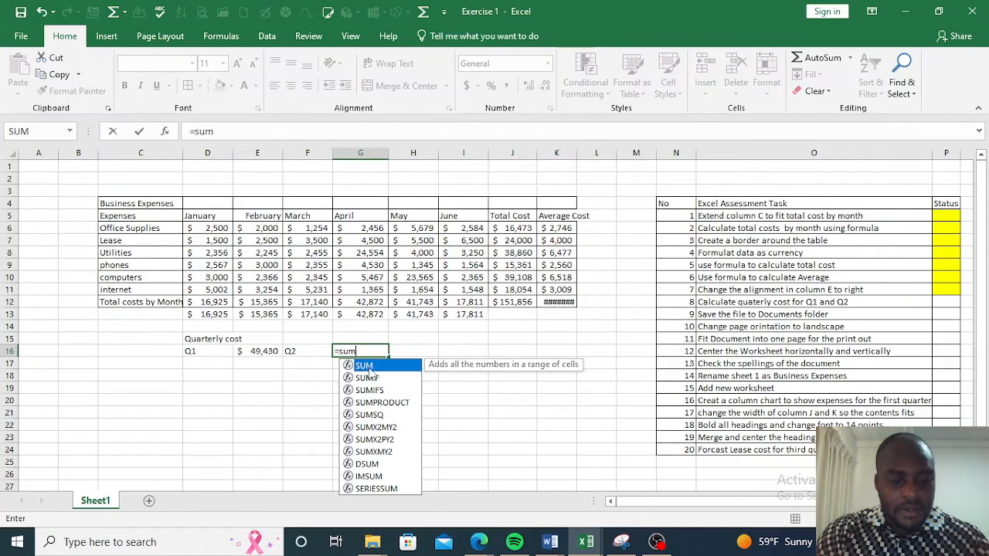
double_click(369, 366)
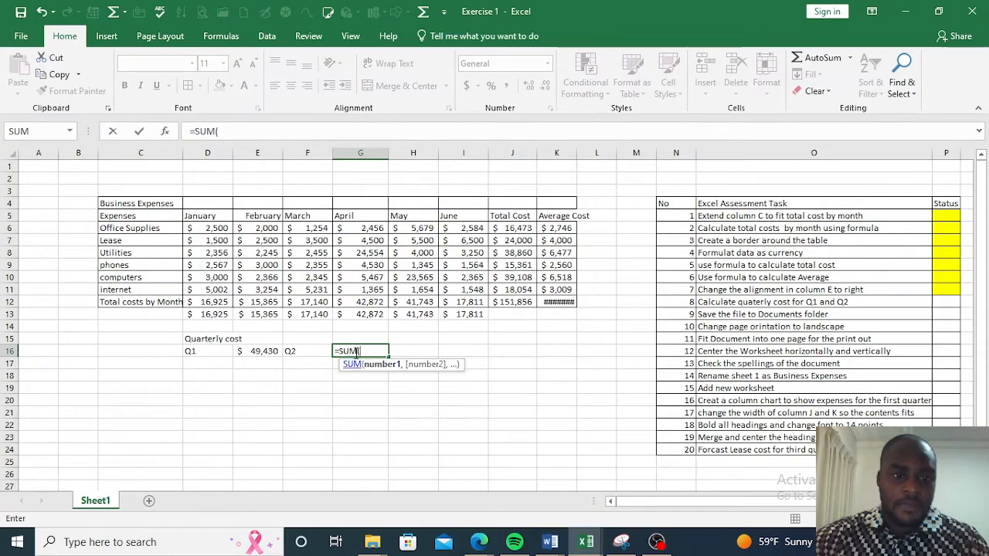
left_click(345, 302)
left_click_drag(345, 302, 448, 300)
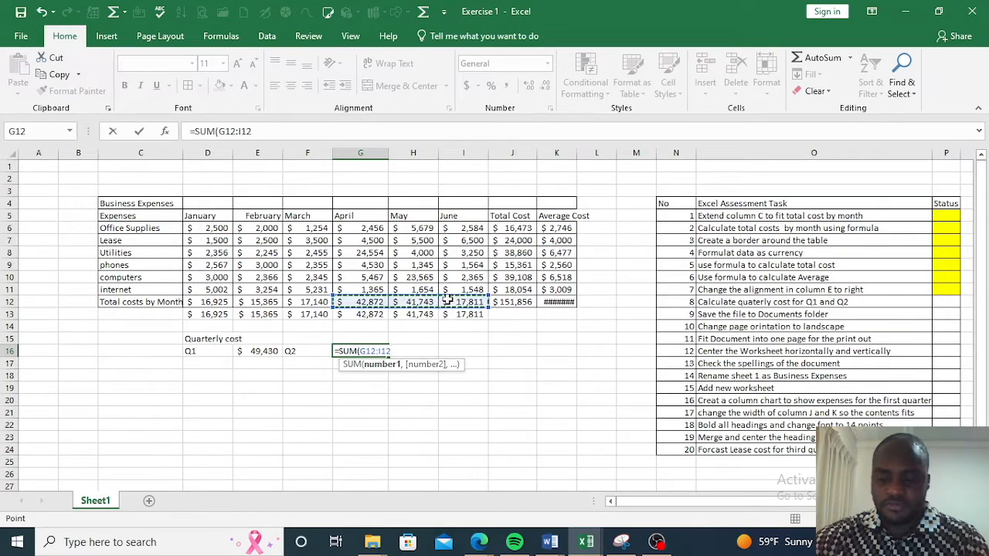
key("Return")
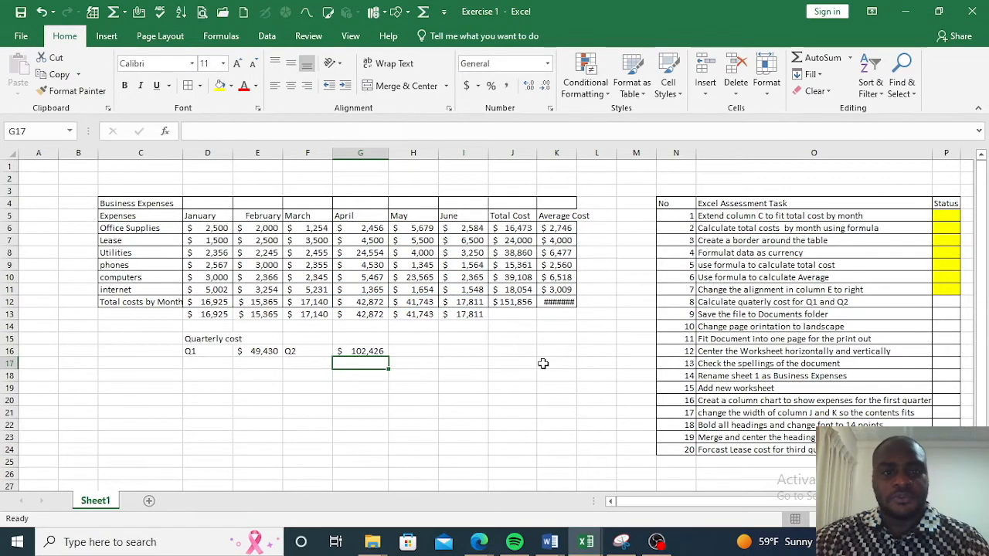
left_click(944, 301)
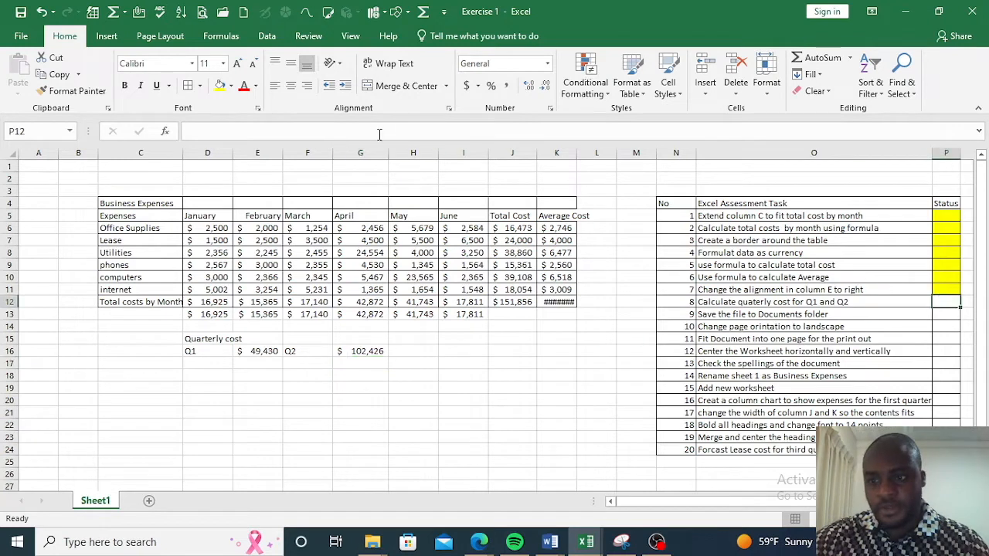
left_click(220, 85)
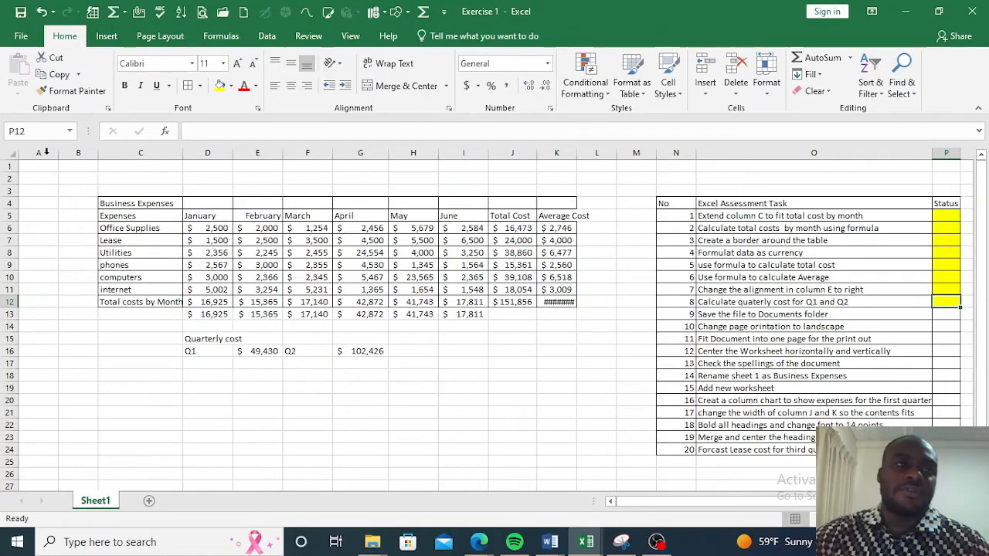
Save the workbook to the Documents folder as "Exercise 1-completed" and fill the ninth task's status cell P13 yellow
left_click(20, 36)
left_click(29, 179)
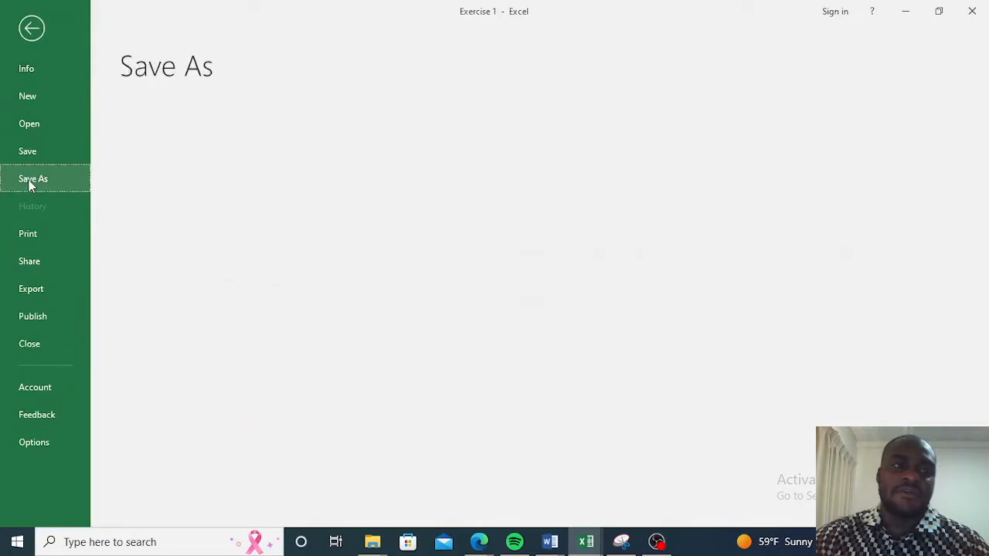
left_click(205, 278)
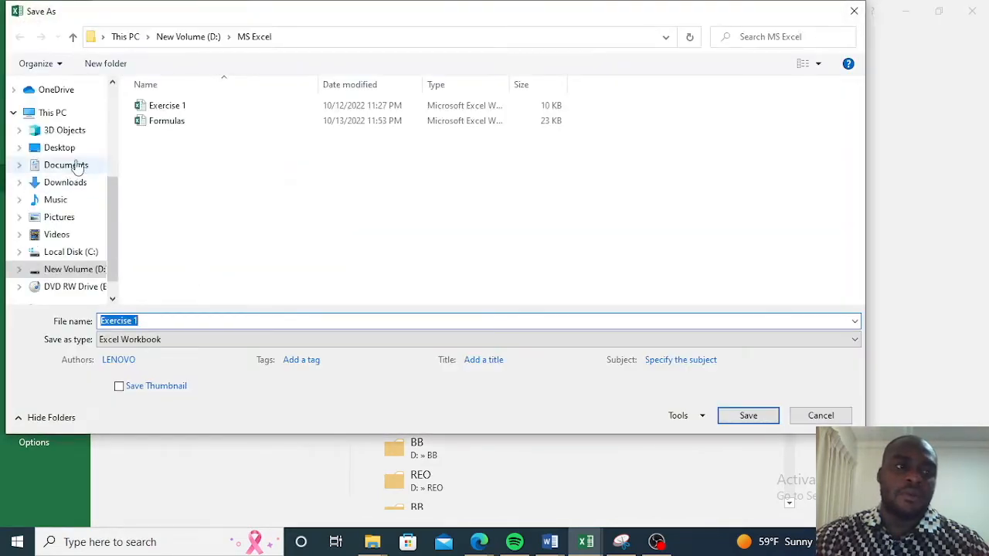
left_click(77, 165)
left_click(156, 321)
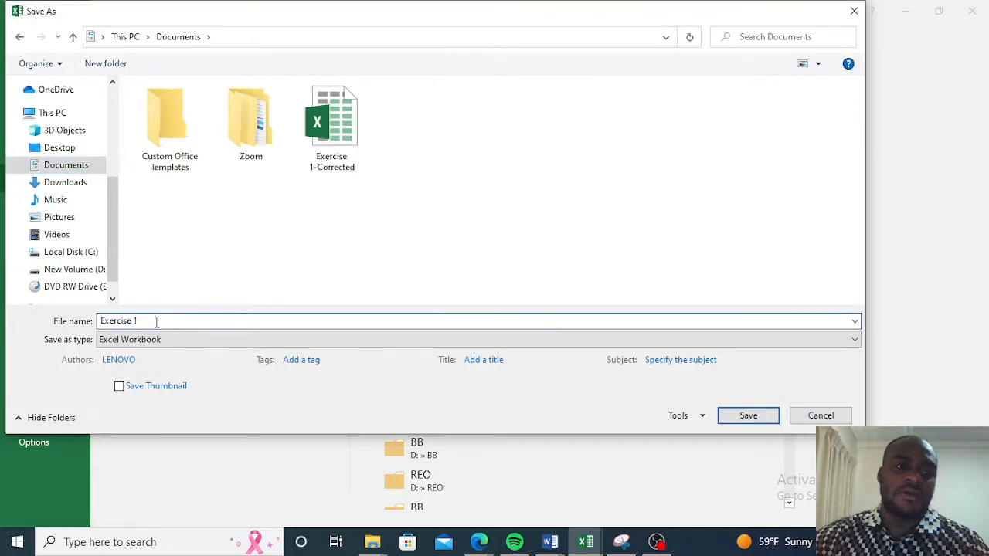
type("-com[plet")
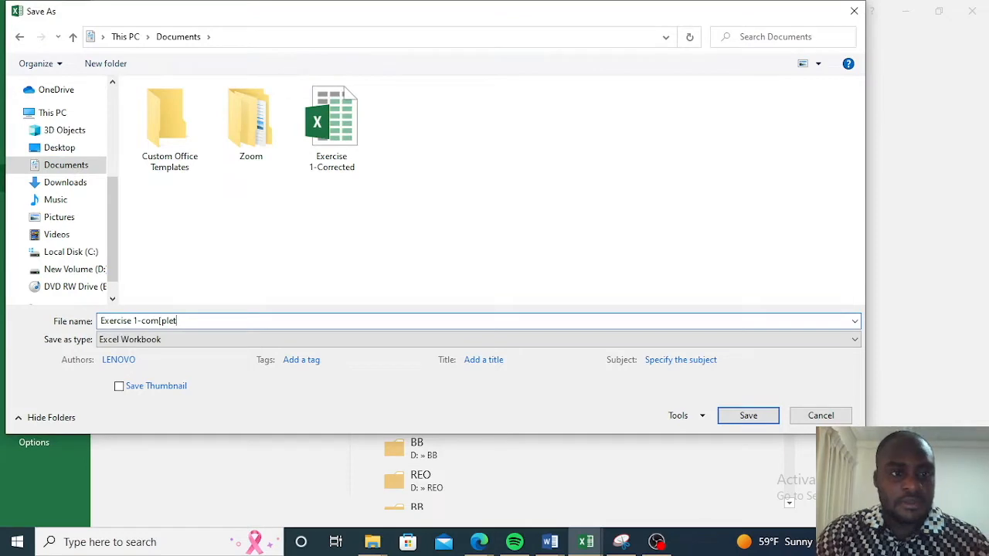
key("BackSpace")
key("BackSpace")
key("BackSpace")
type("leted")
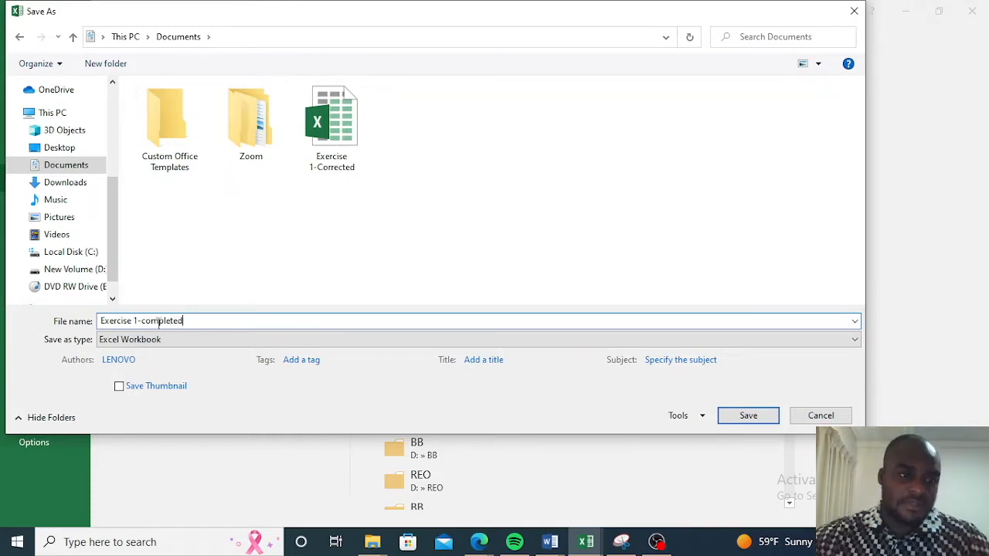
left_click(749, 418)
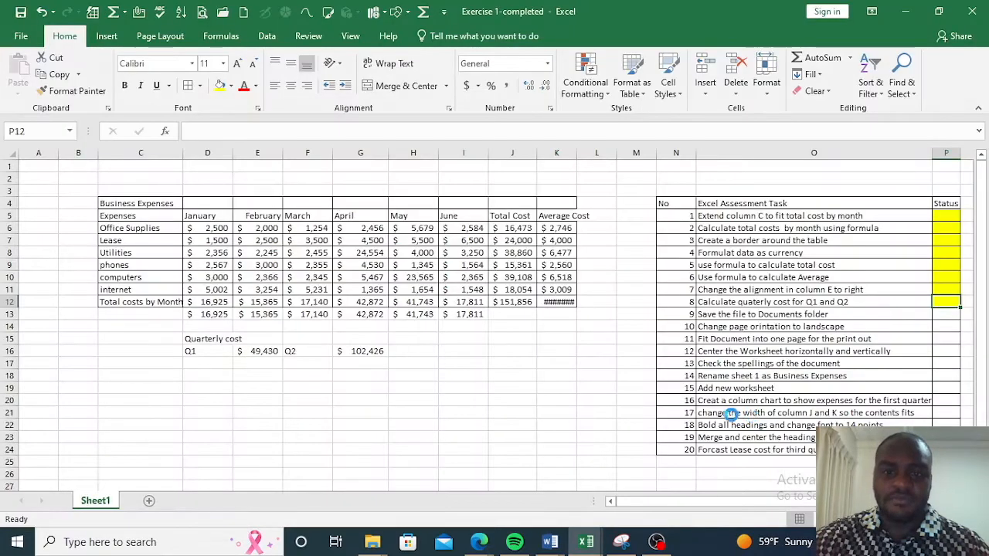
left_click(941, 315)
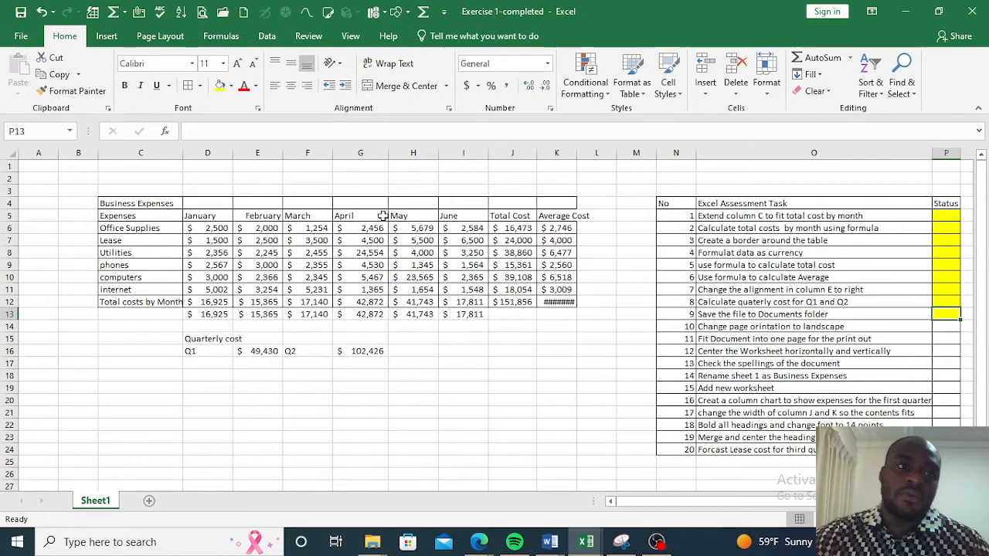
Change the page orientation to landscape and fill the tenth task's status cell P14 yellow
left_click(177, 48)
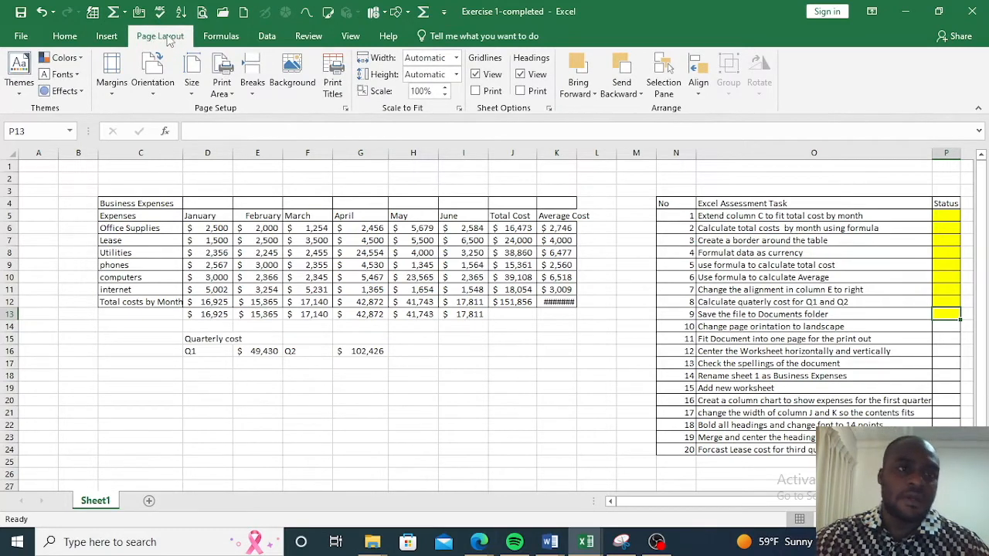
left_click(154, 93)
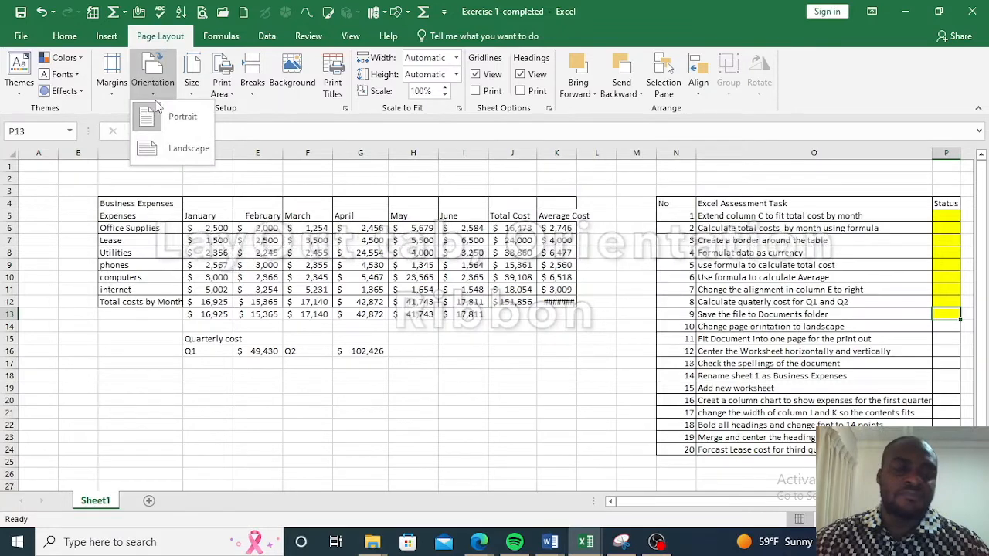
left_click(188, 151)
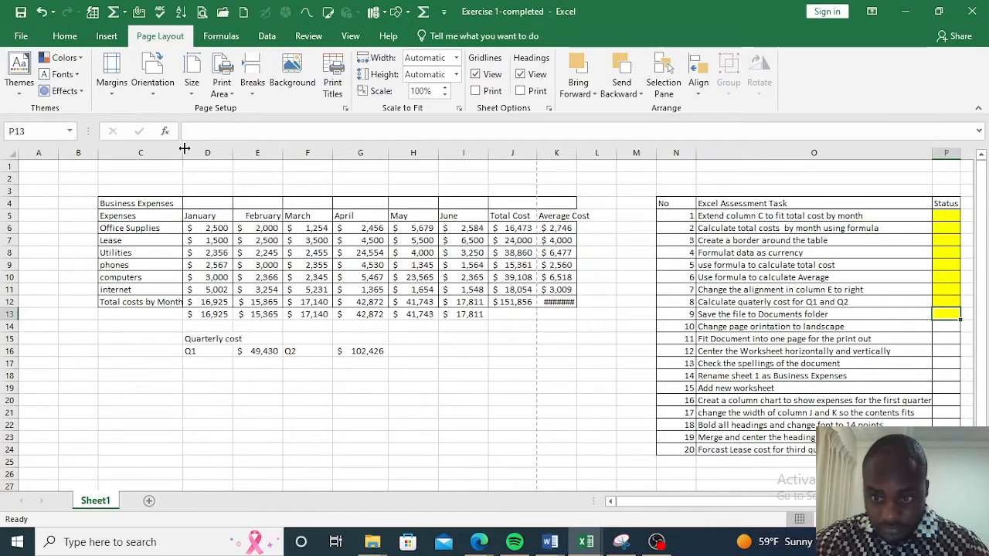
left_click(945, 325)
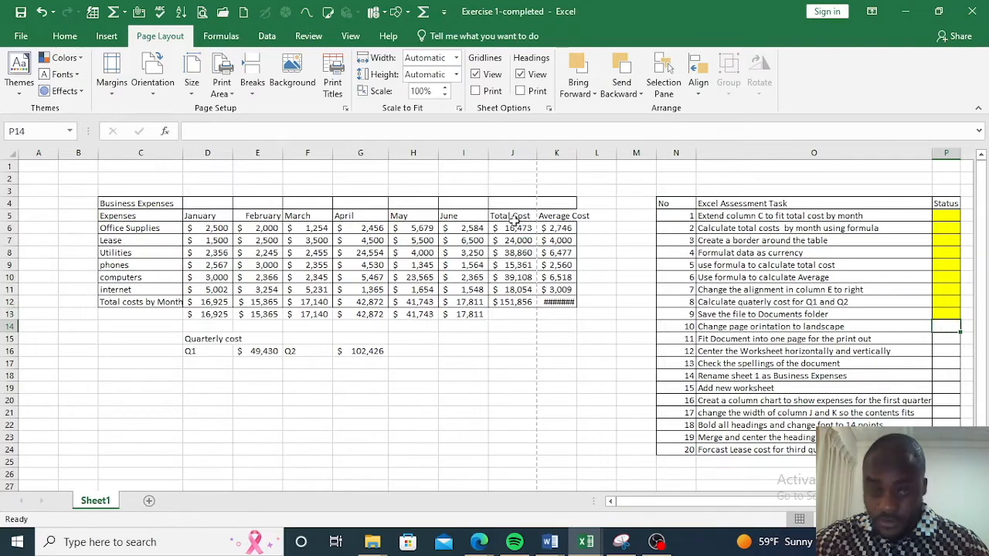
left_click(64, 36)
left_click(220, 85)
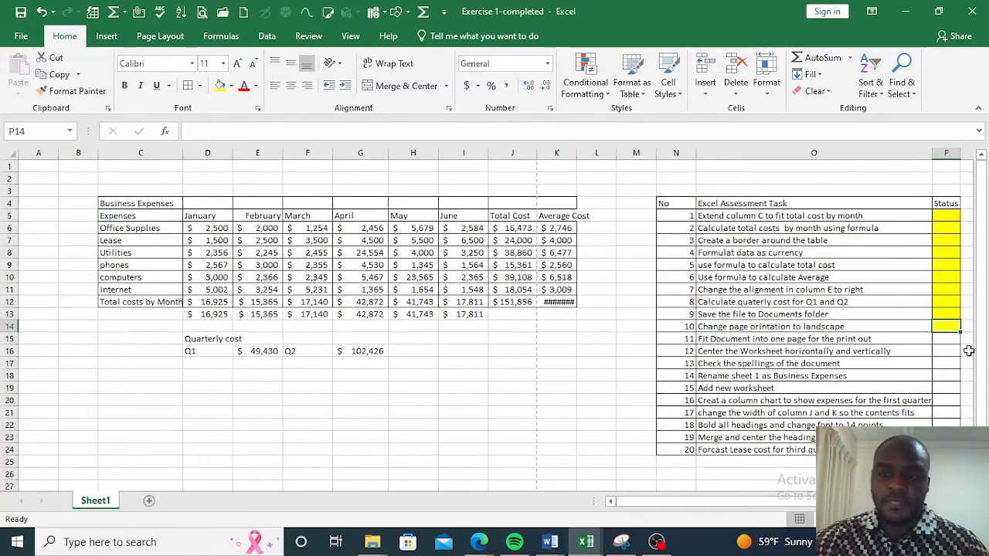
Check in the print preview how the sheet is split across its pages, and return to the worksheet
key("alt+p")
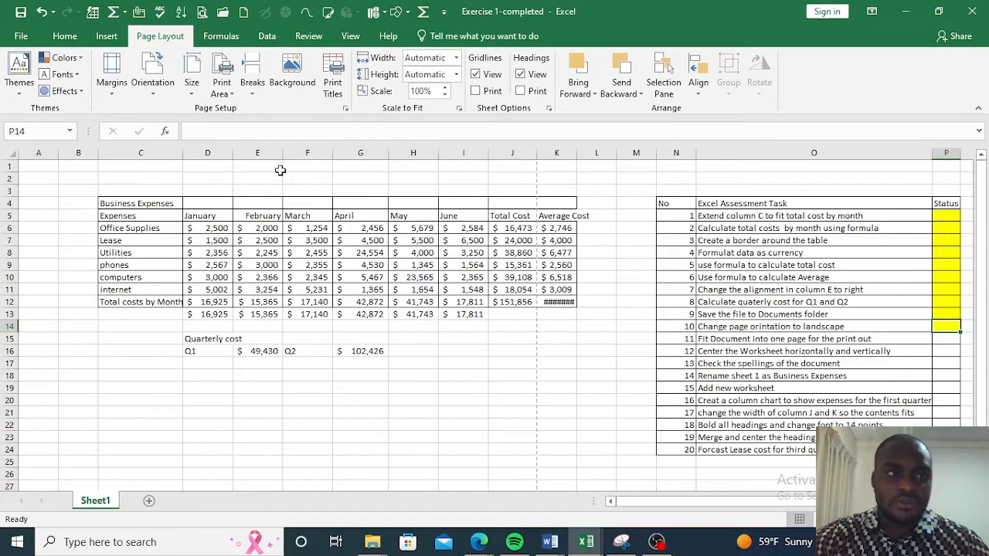
left_click(23, 37)
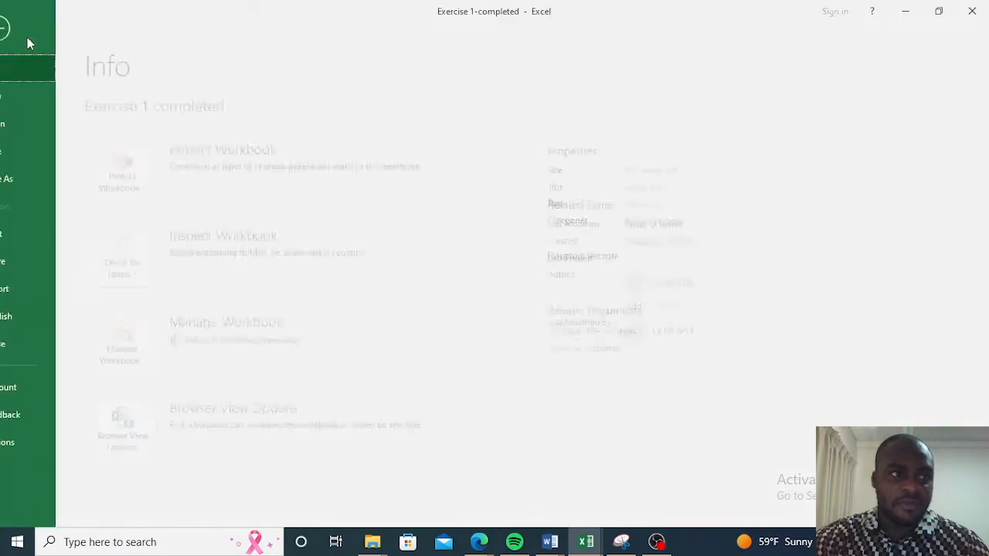
left_click(33, 234)
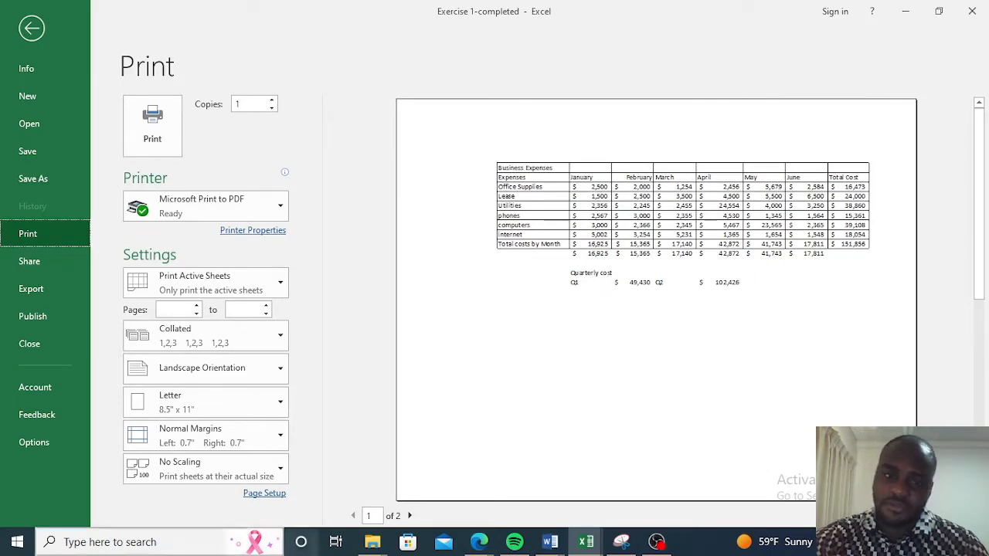
left_click(410, 515)
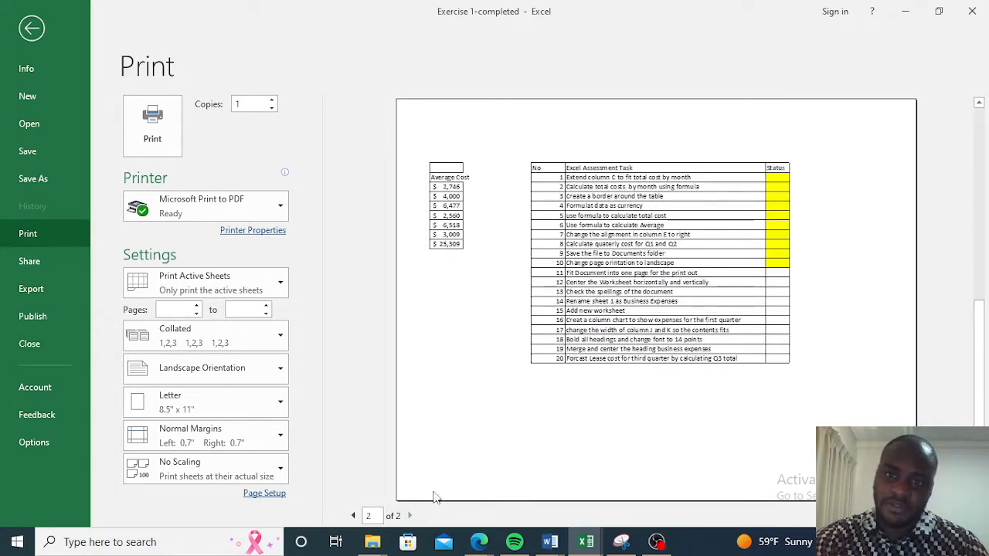
left_click(353, 515)
left_click(411, 515)
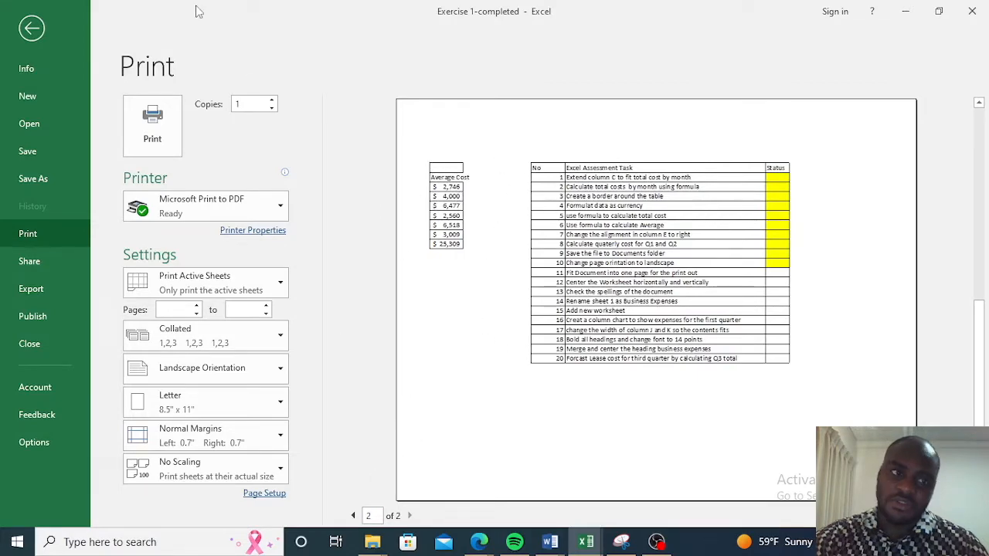
left_click(32, 31)
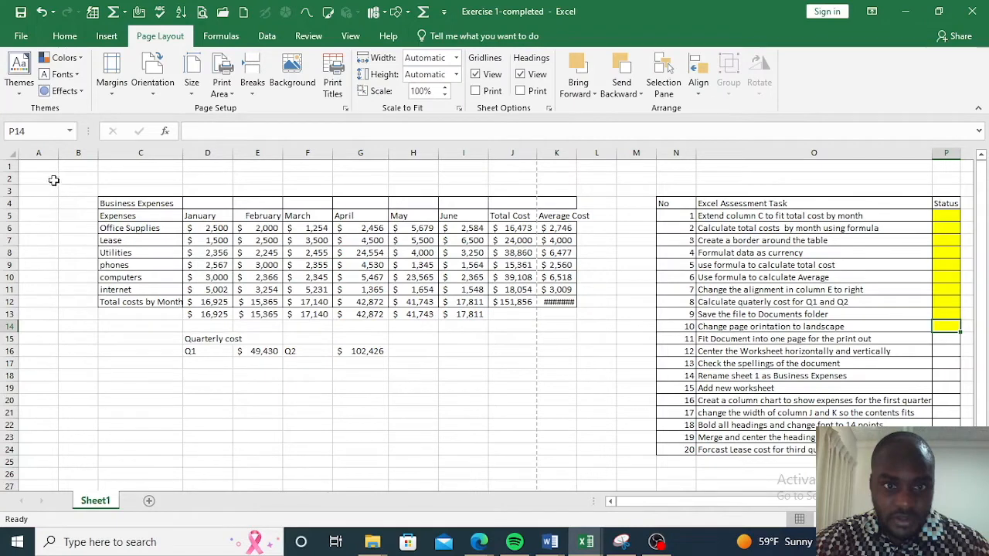
Set the range A2:L32 around the business expenses table and quarterly costs as the print area
left_click_drag(51, 180, 583, 421)
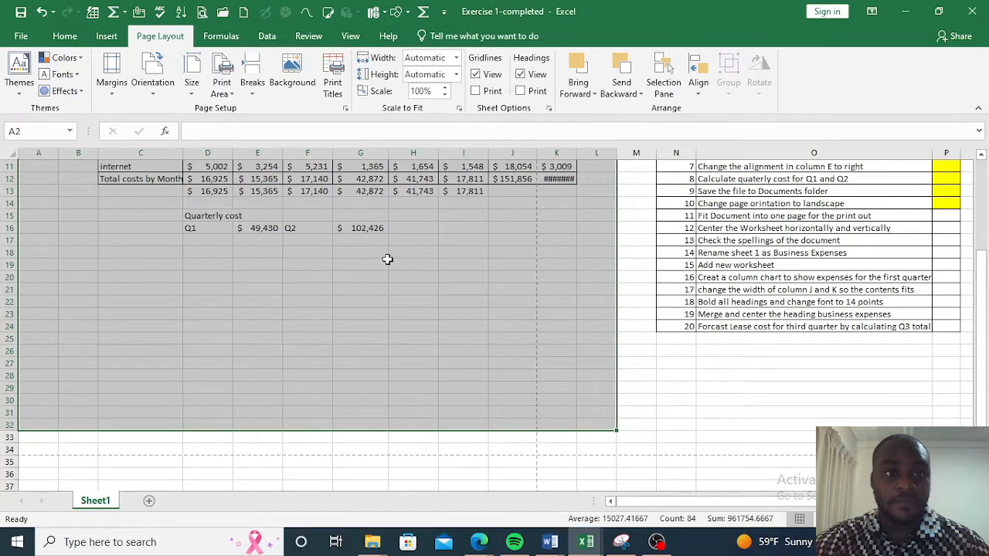
scroll(387, 259, "up", 2)
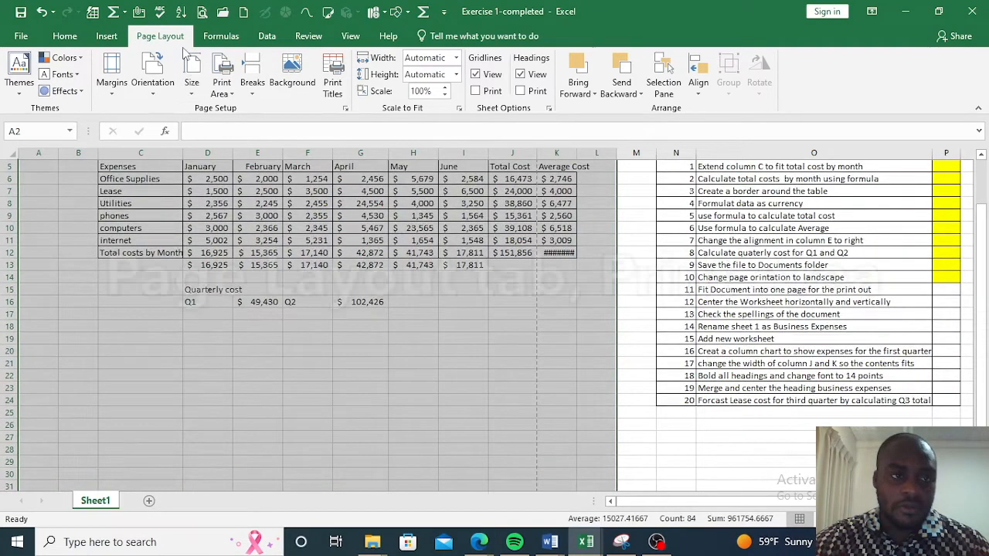
left_click(235, 99)
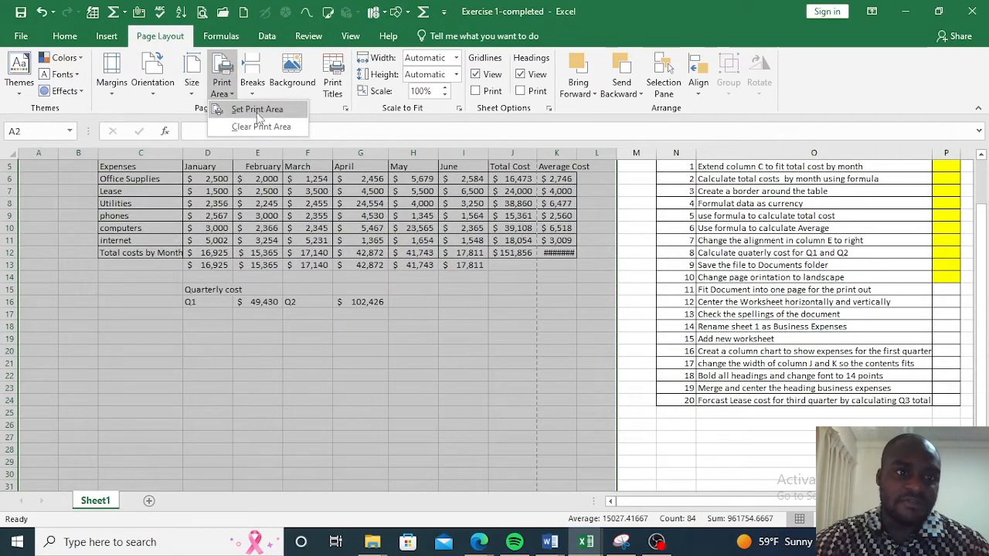
left_click(258, 112)
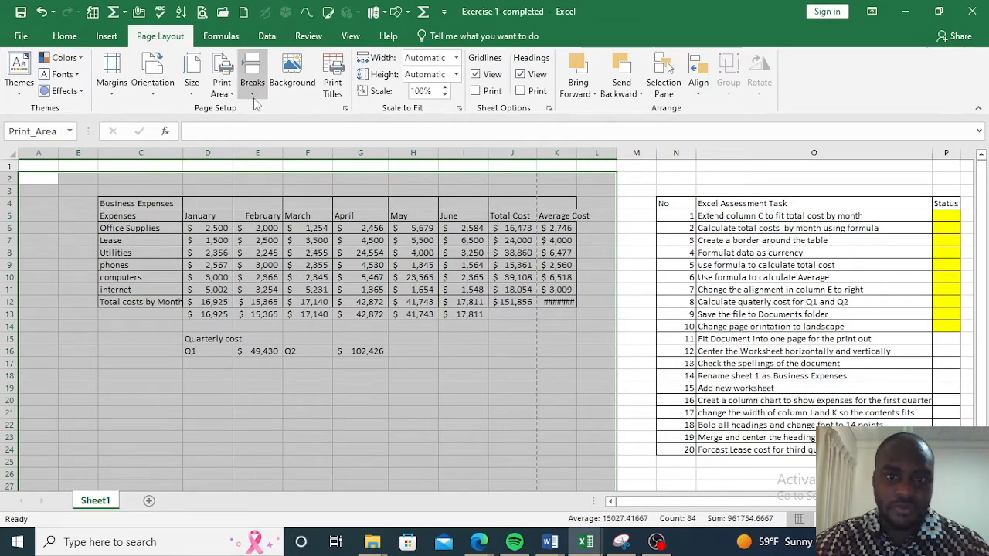
left_click(231, 94)
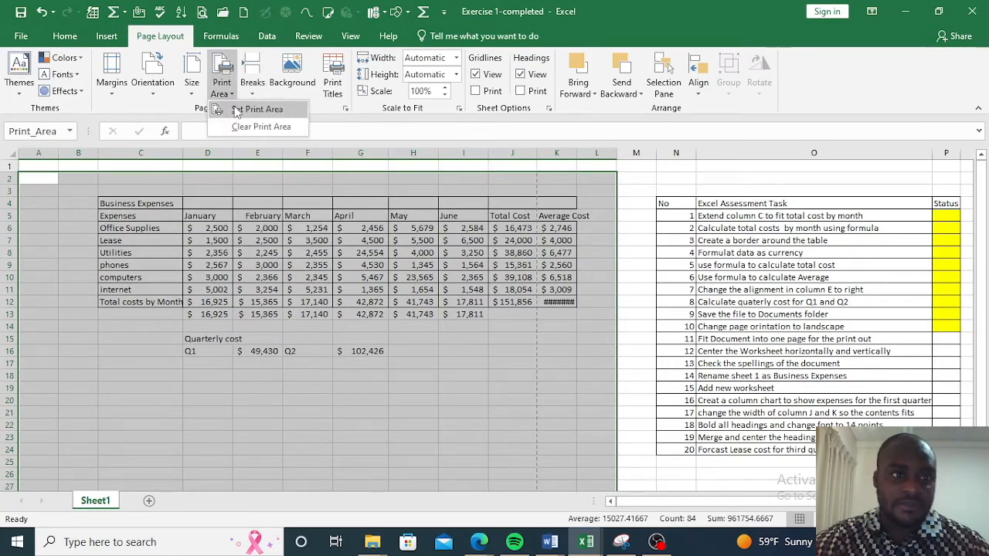
Set the range around the expenses table as the print area and check the page fit in the print preview
left_click(236, 110)
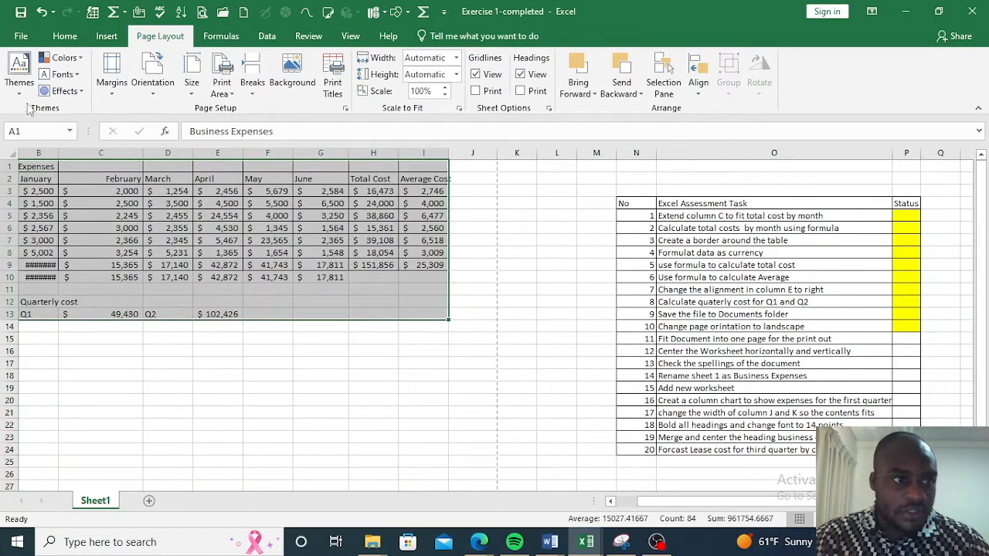
left_click(21, 36)
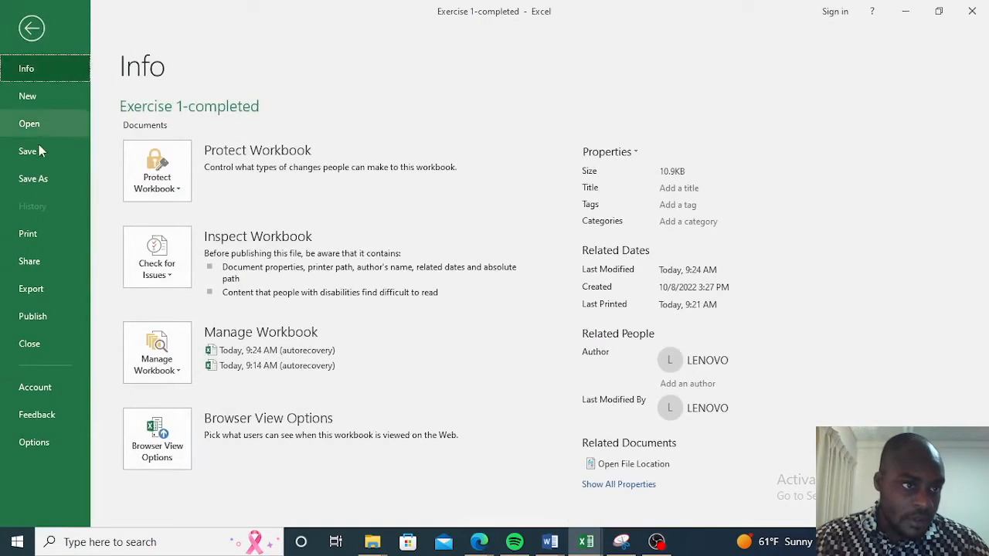
left_click(43, 241)
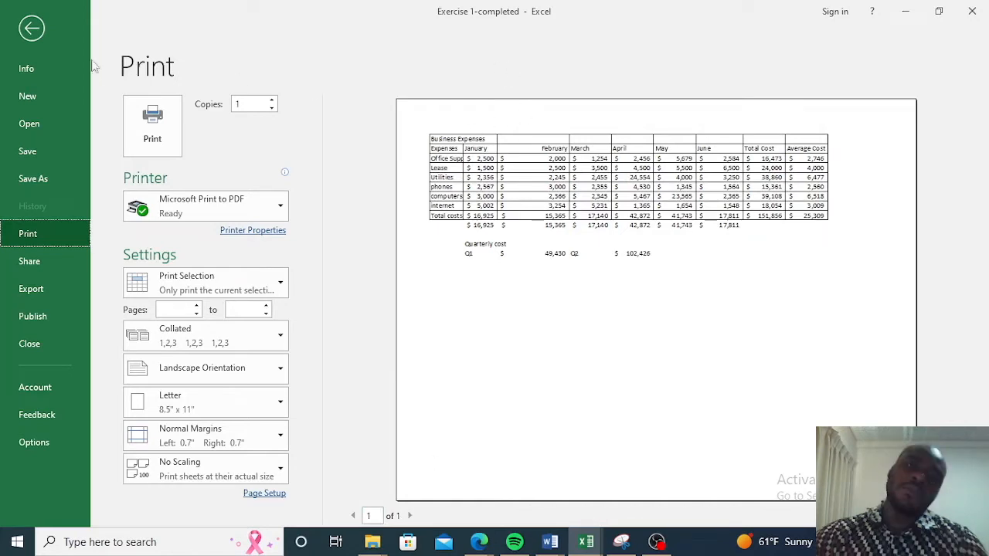
left_click(31, 28)
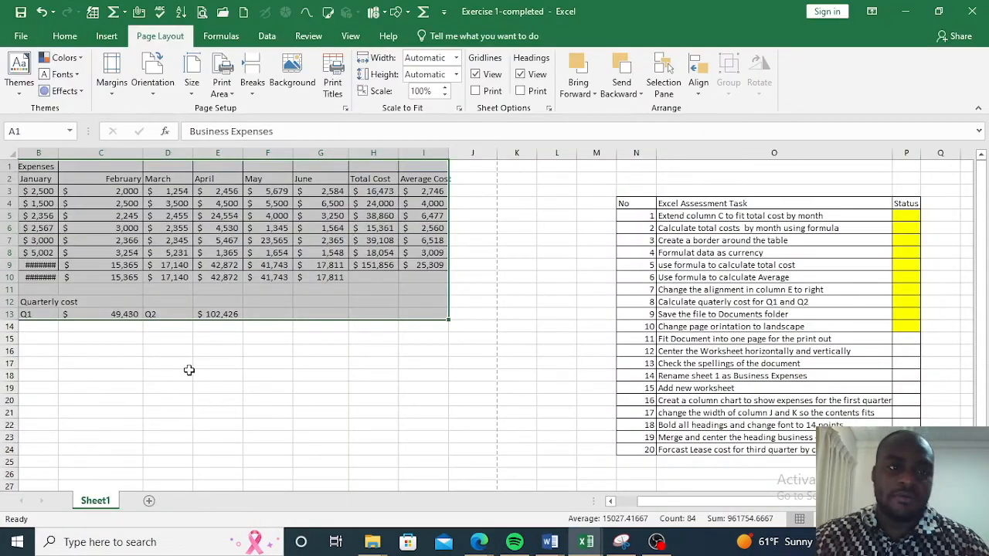
Fill the eleventh task's status cell P15 yellow
left_click(897, 340)
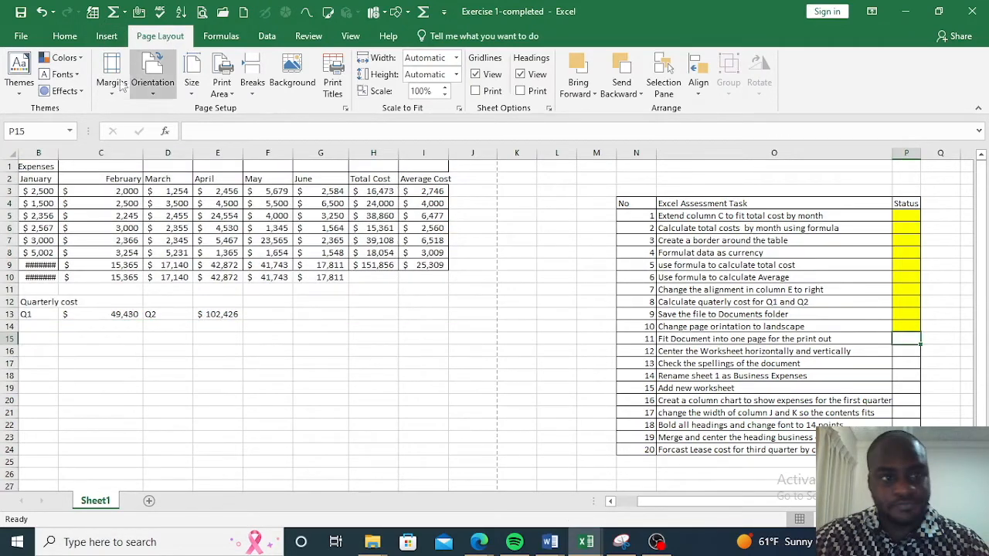
left_click(64, 36)
left_click(221, 86)
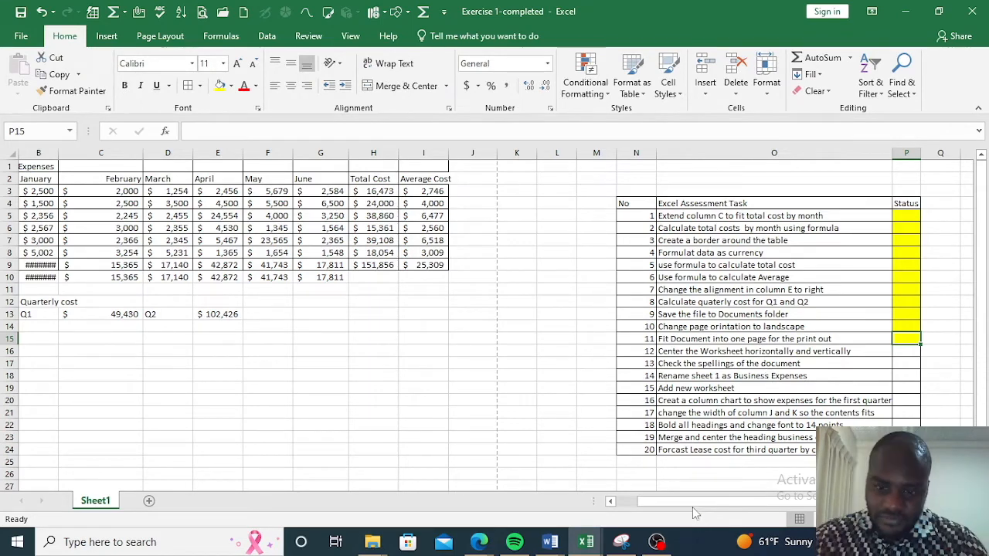
Centre the contents of A1:I17 vertically and horizontally, and fill the twelfth task's status cell P16 yellow
left_click_drag(692, 501, 621, 515)
left_click_drag(22, 166, 480, 364)
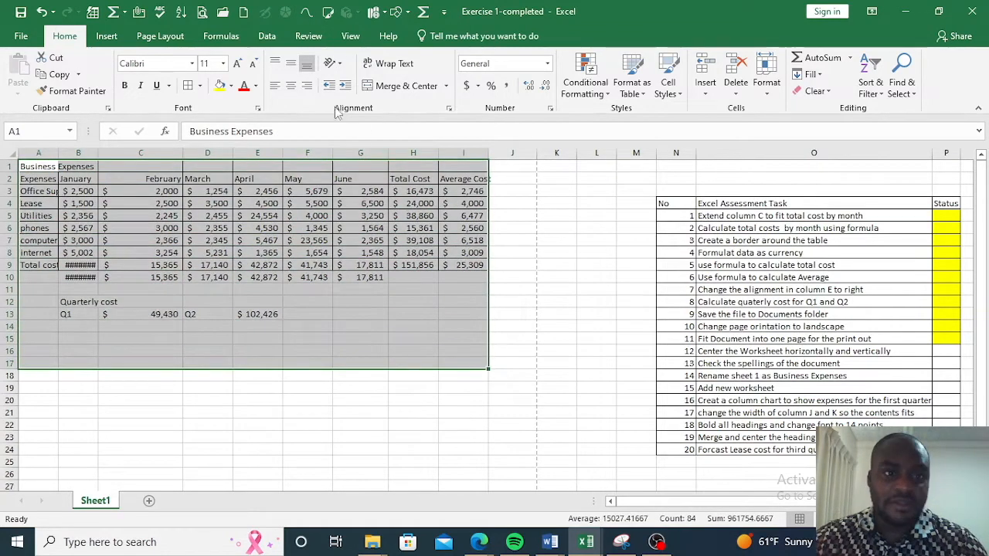
left_click(292, 66)
left_click(291, 85)
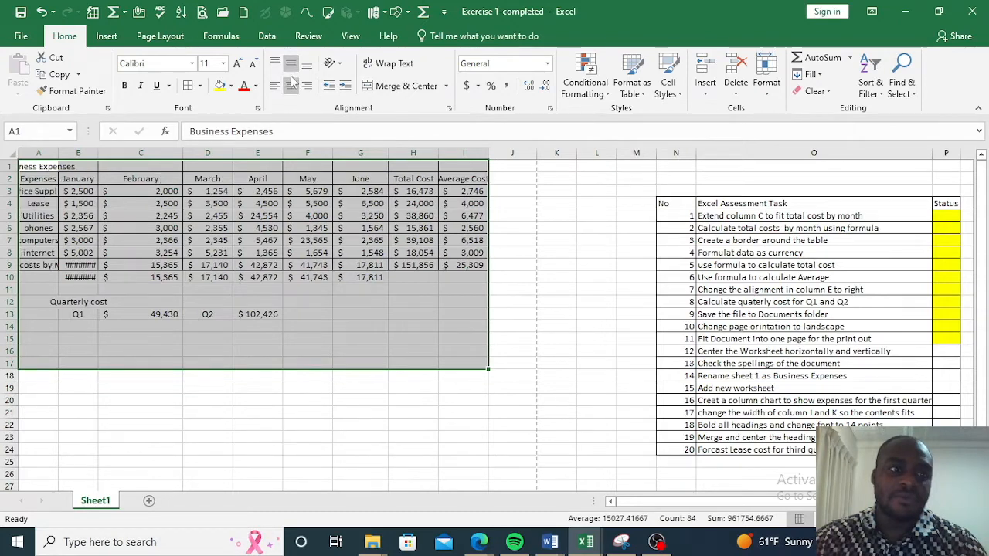
left_click(944, 350)
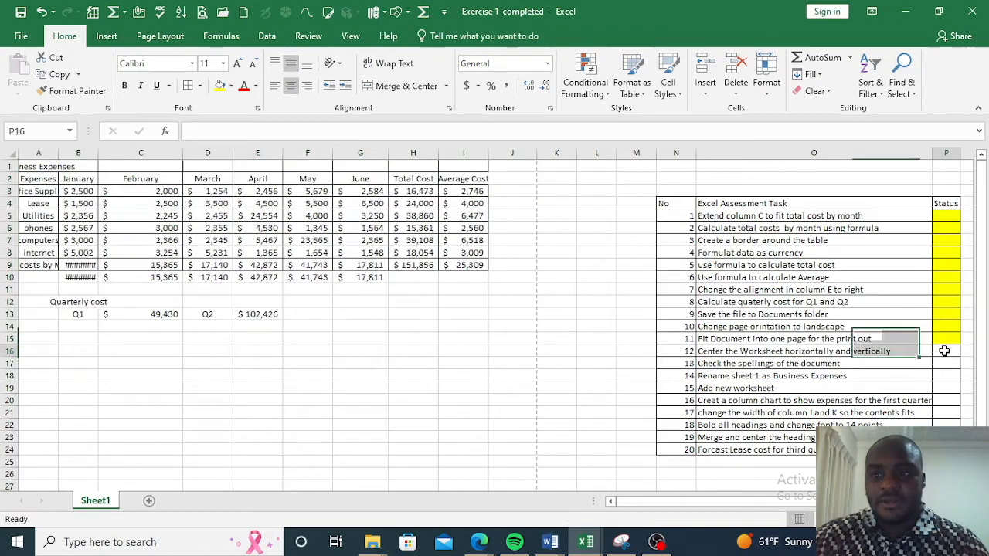
left_click(220, 86)
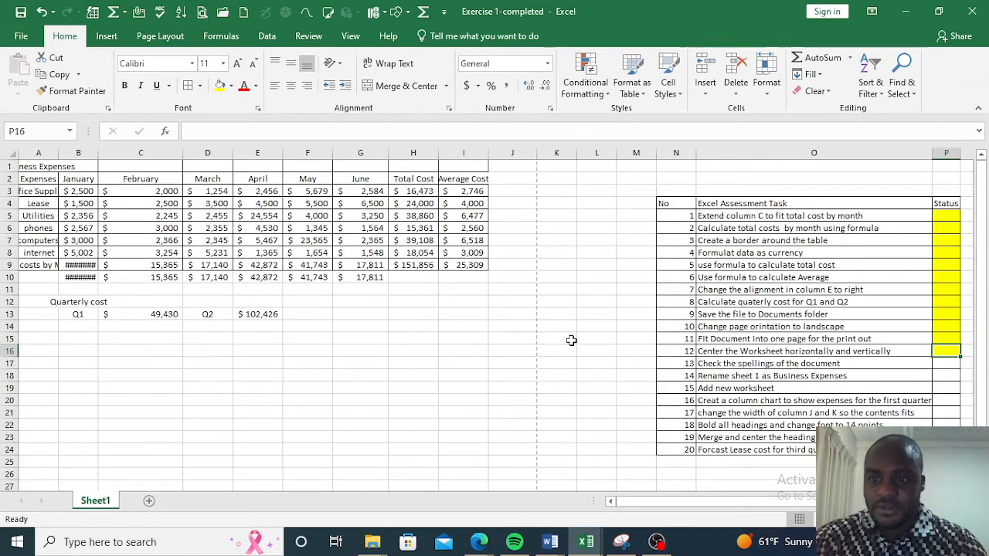
Run the spelling check on the sheet, autocorrecting "Creat" to "Create", "center" to "centre" and "Forcast" to "Forecast" in the task list
left_click(513, 387)
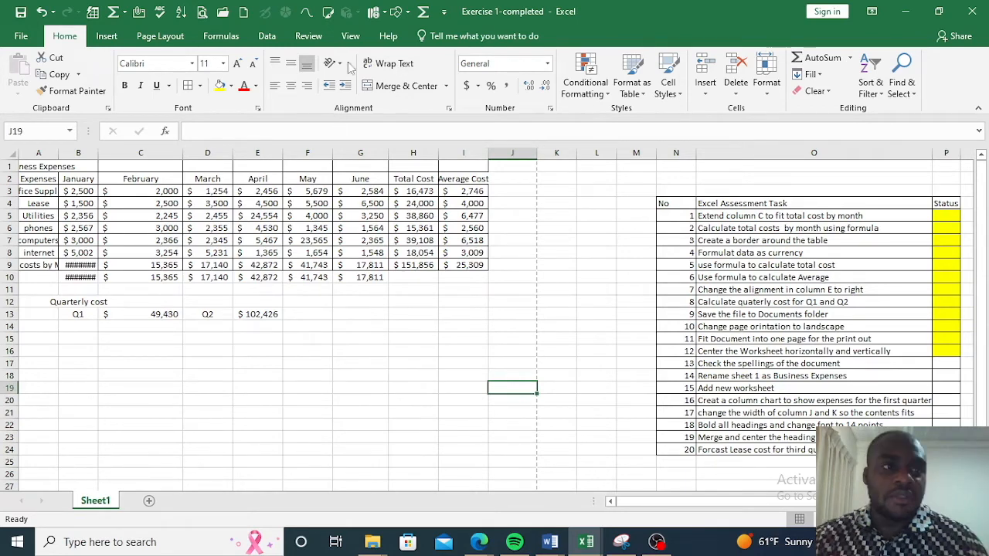
left_click(310, 36)
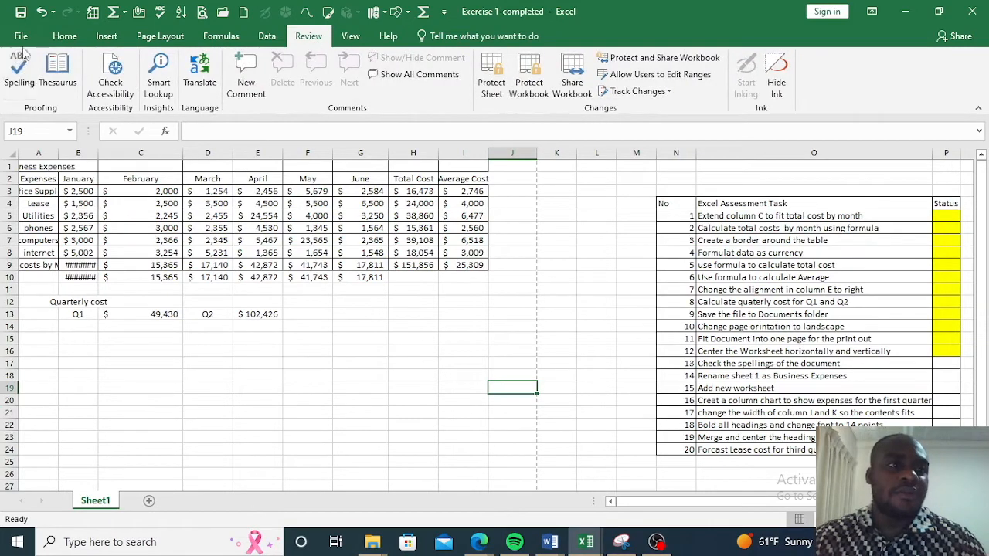
left_click(15, 71)
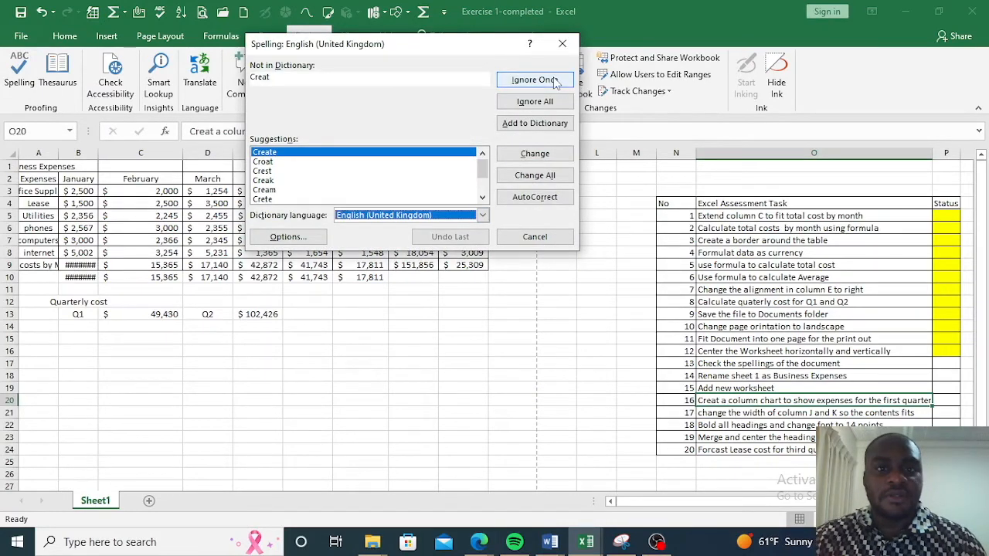
left_click(547, 200)
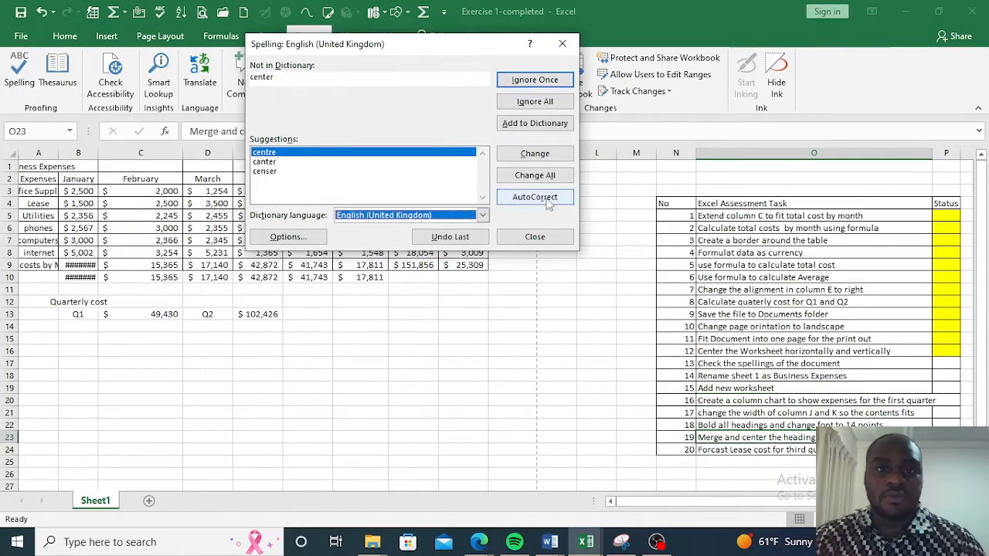
left_click(547, 199)
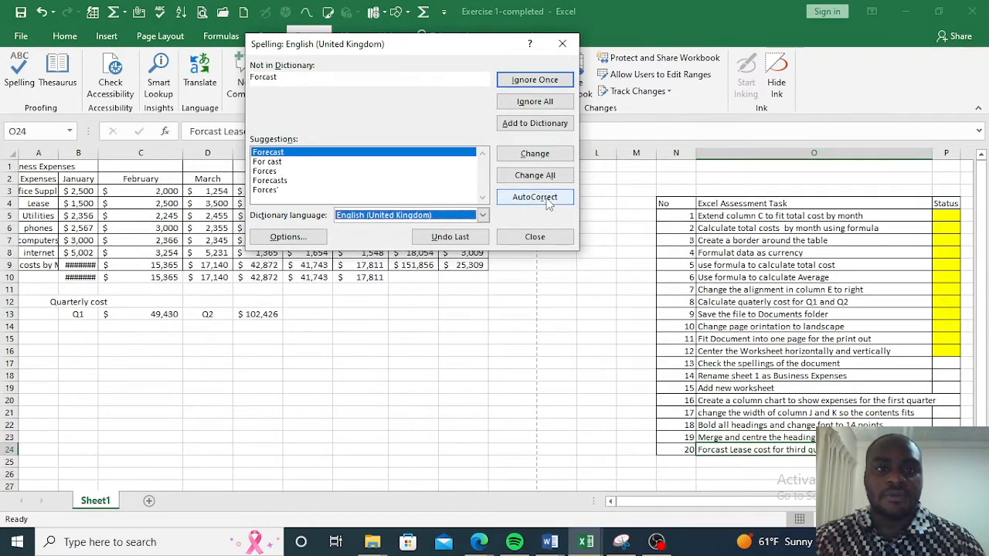
left_click(546, 200)
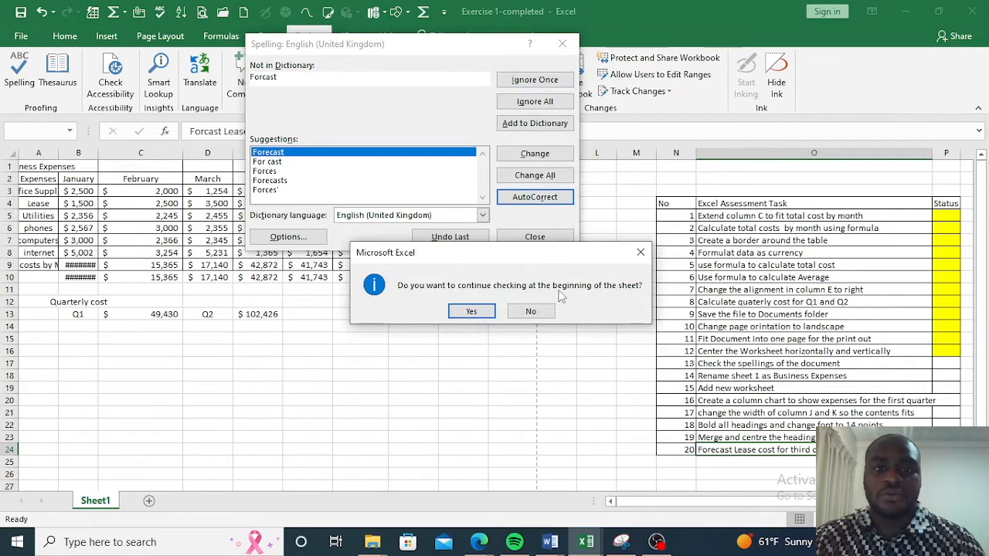
Continue the spelling check from the beginning of the sheet, autocorrecting the remaining words to "Formulate", "quarterly", "orientation" and "Centre"
left_click(472, 311)
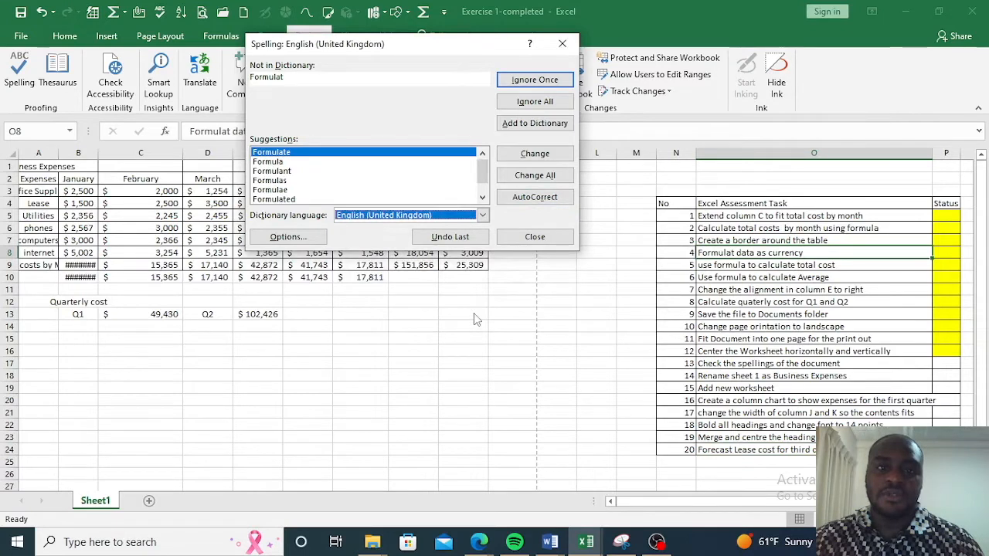
left_click(536, 198)
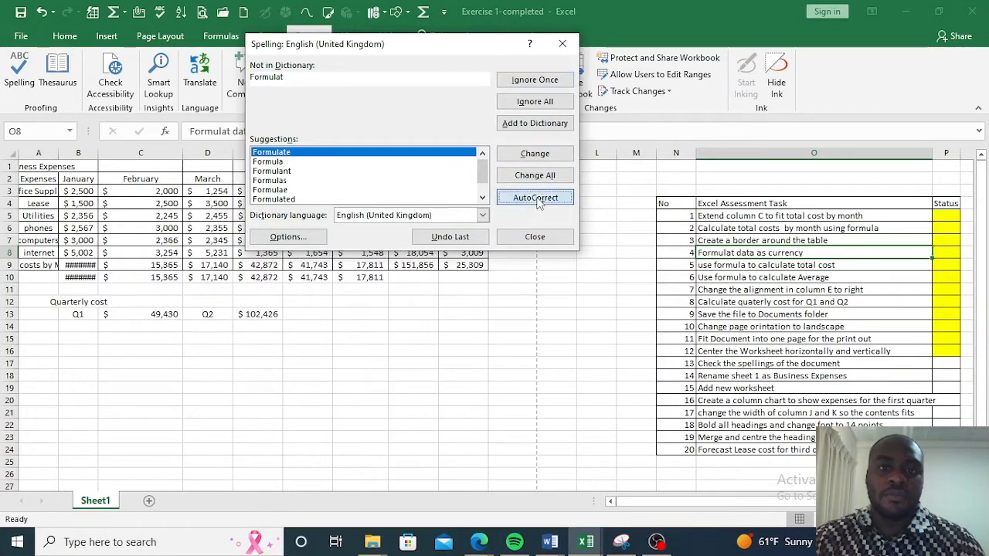
left_click(535, 198)
left_click(535, 197)
left_click(535, 198)
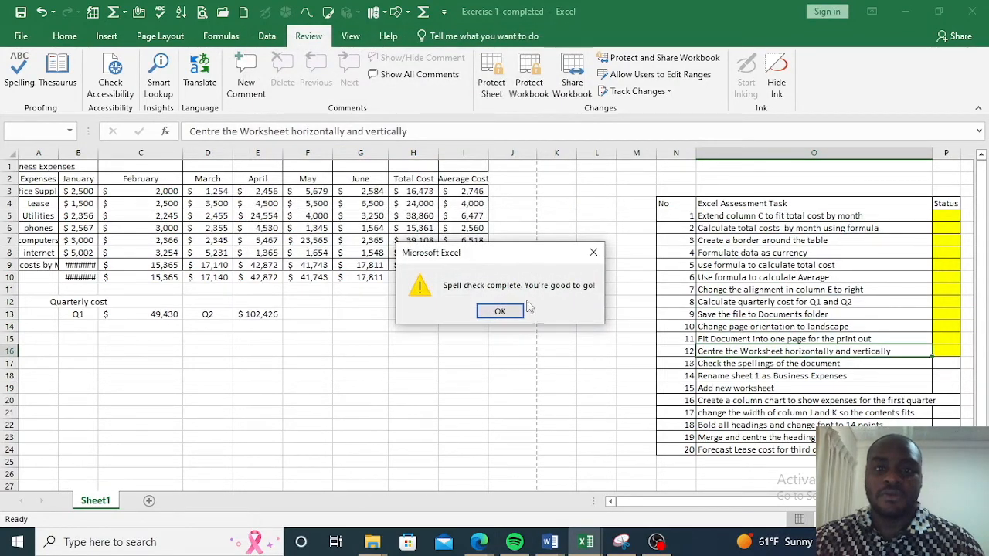
left_click(501, 311)
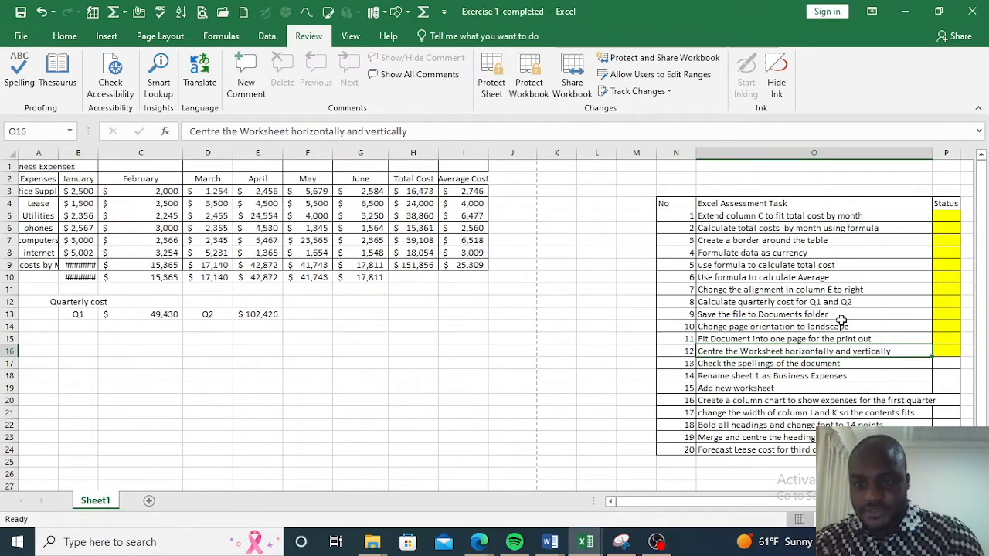
Search the commands for "spell che" to run Error Checking on the sheet, and fill the thirteenth task's status cell P17 yellow
left_click(943, 361)
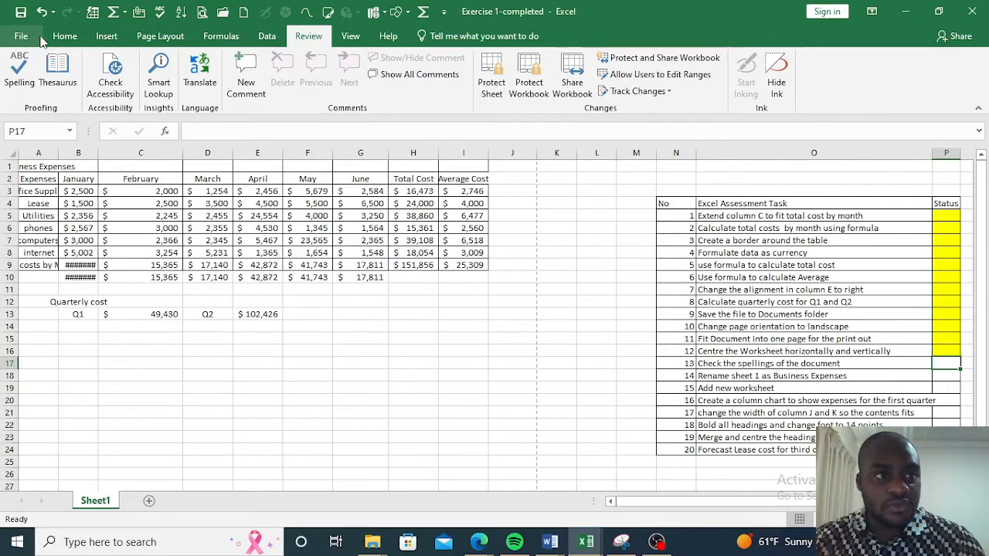
left_click(66, 37)
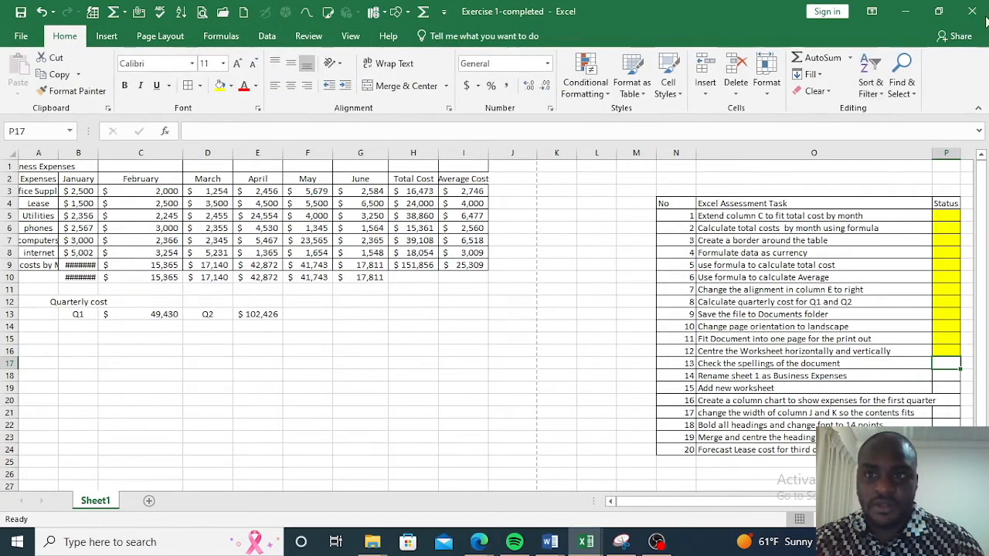
left_click(467, 39)
type("sepr")
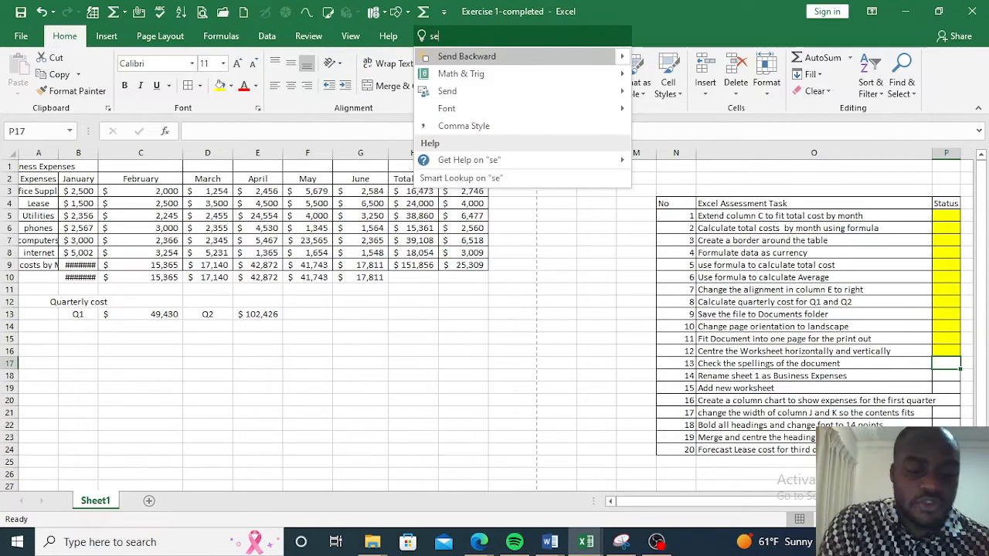
key("BackSpace")
key("BackSpace")
key("BackSpace")
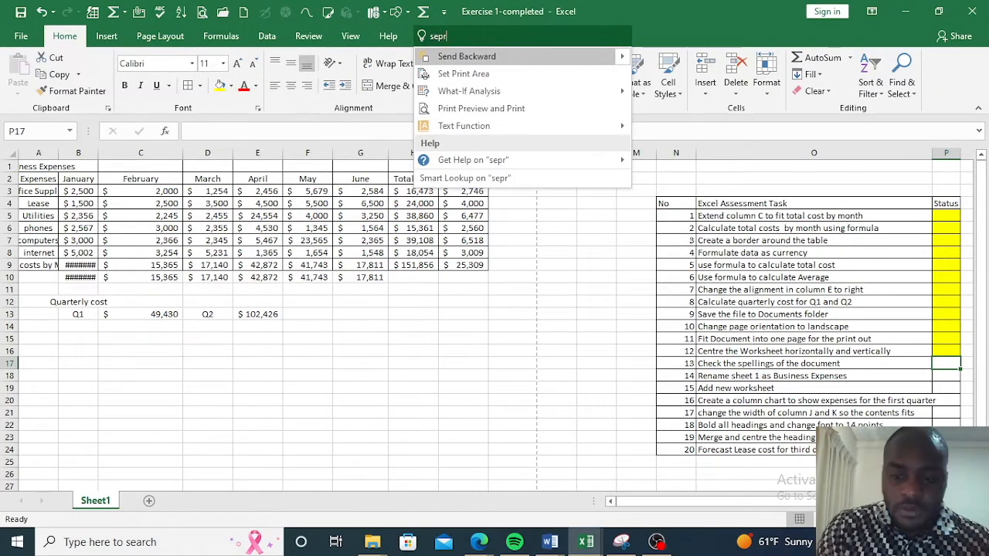
type("p")
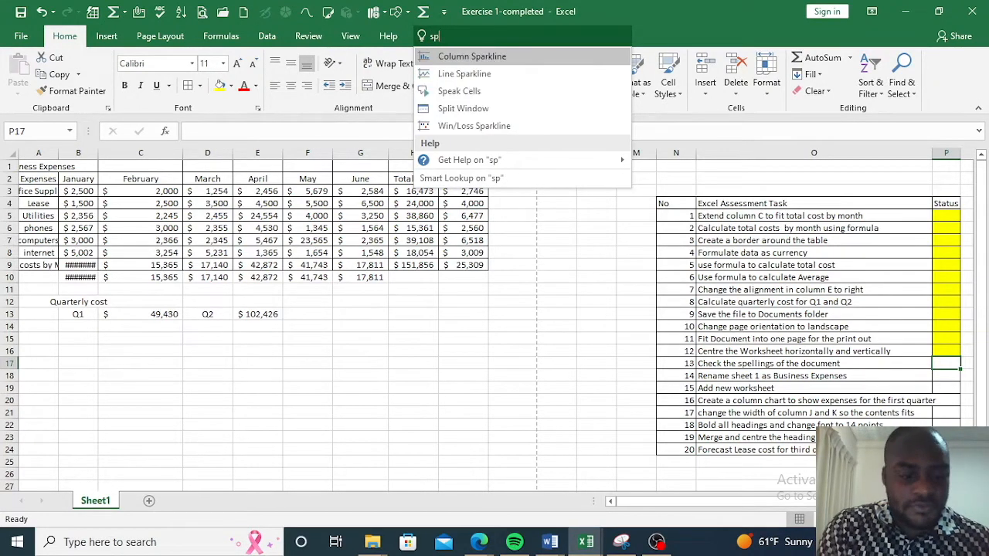
type("ell che")
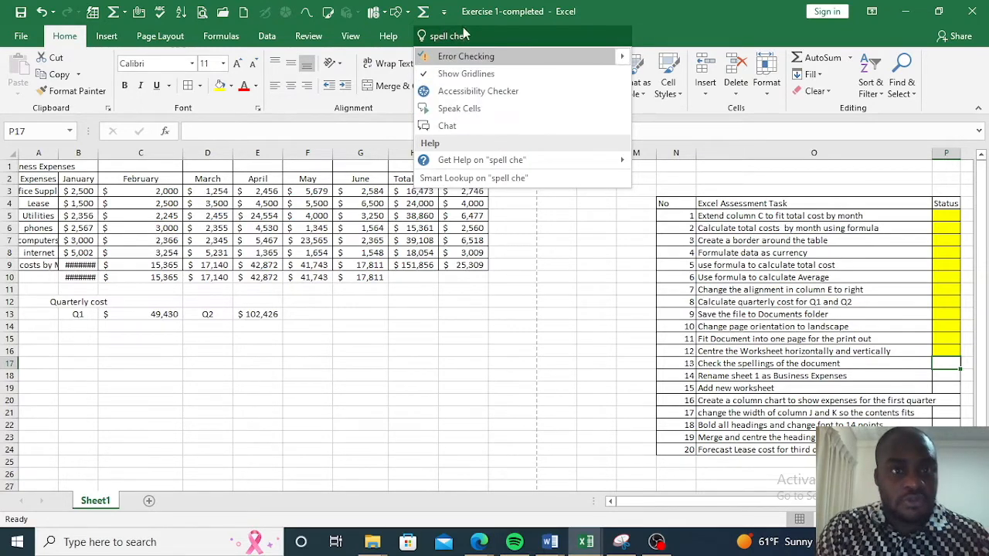
left_click(465, 56)
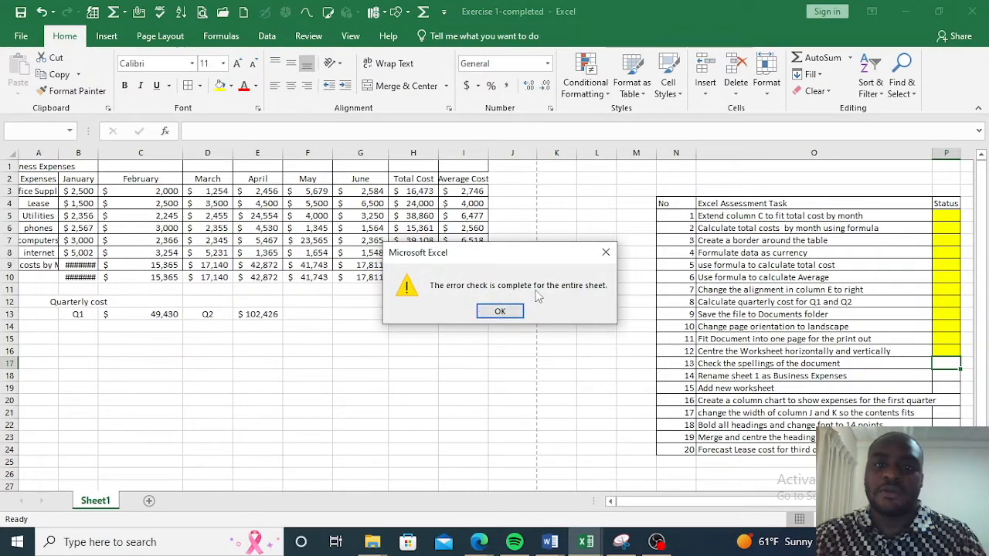
left_click(500, 312)
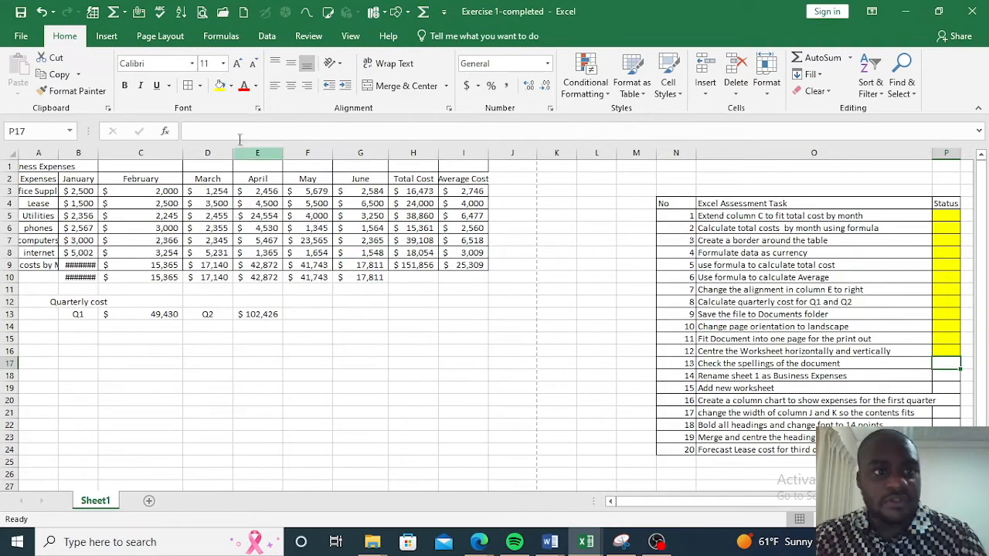
left_click(220, 85)
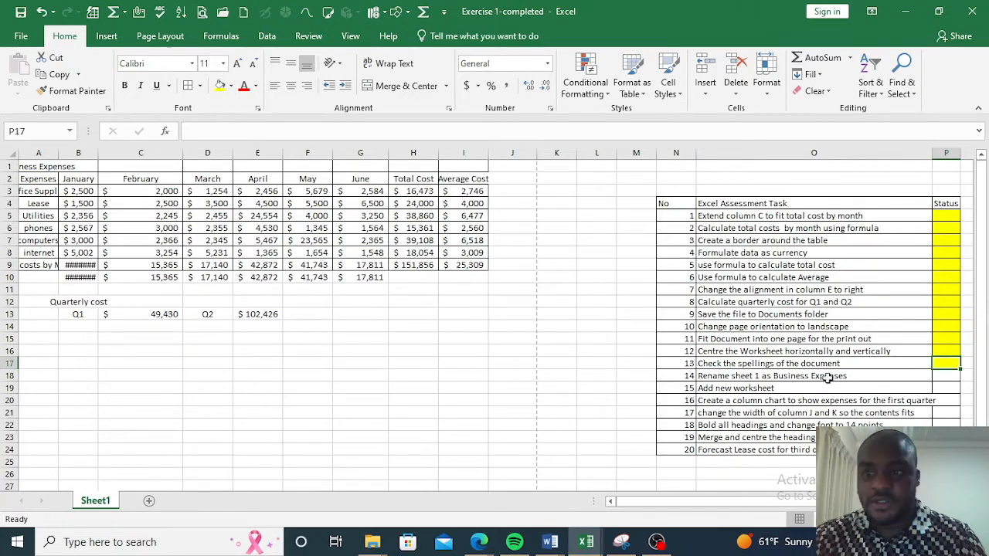
Rename Sheet1 as Business Expenses, and fill the fourteenth task's status cell P18 yellow
left_click(952, 376)
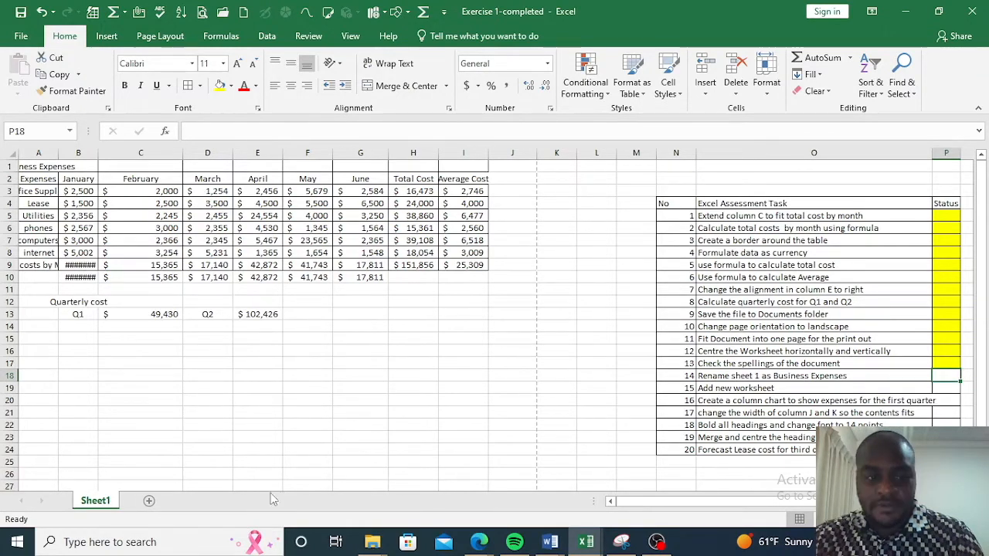
right_click(103, 506)
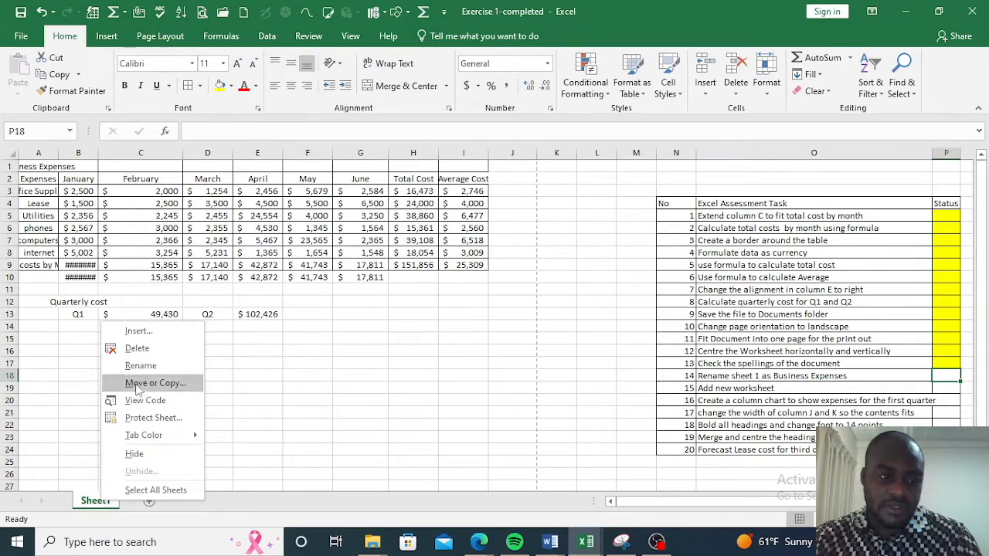
left_click(89, 504)
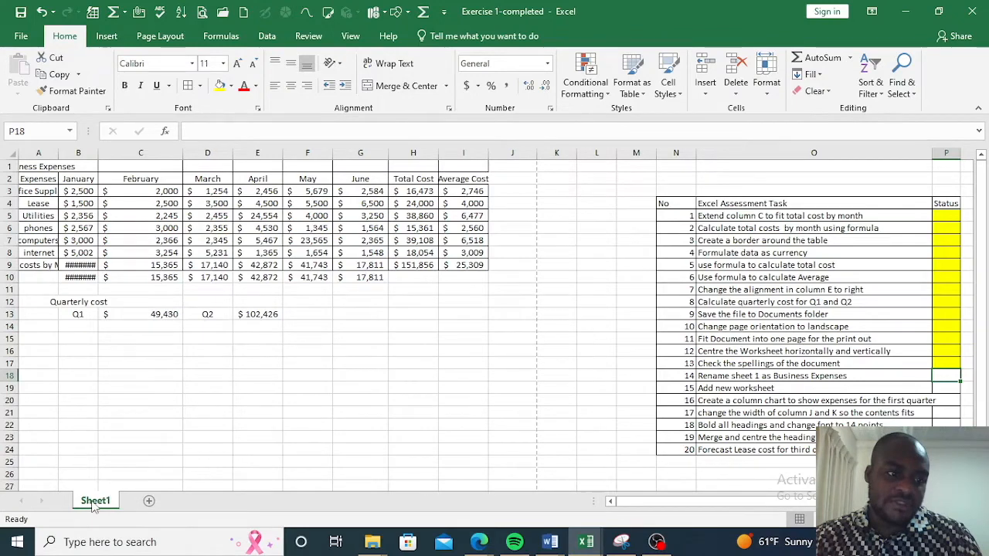
double_click(93, 502)
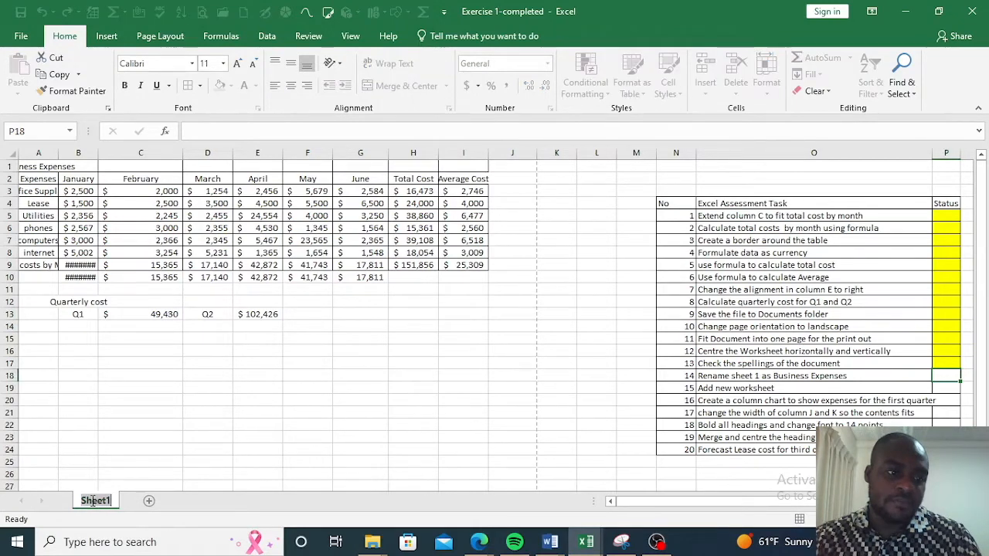
type("Busi")
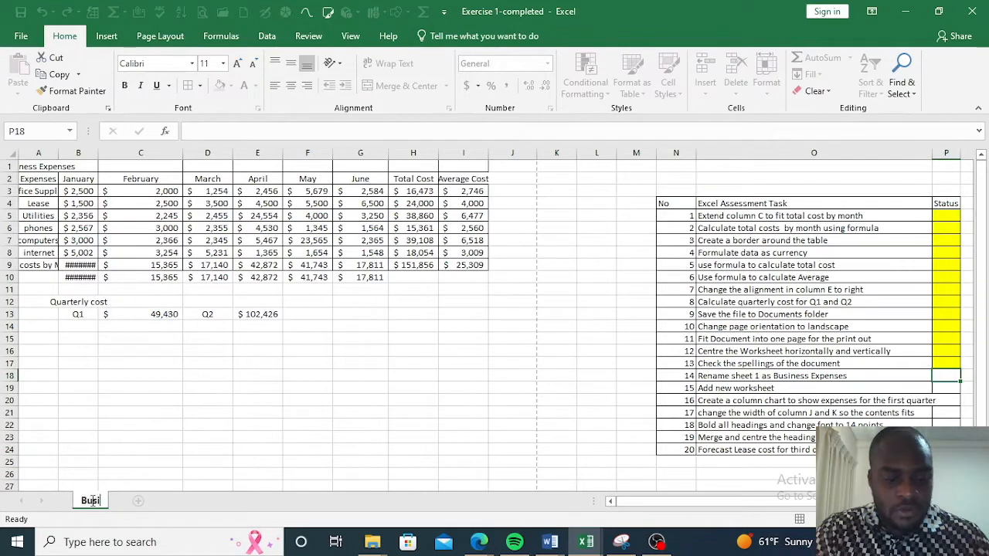
type("ness Expenses")
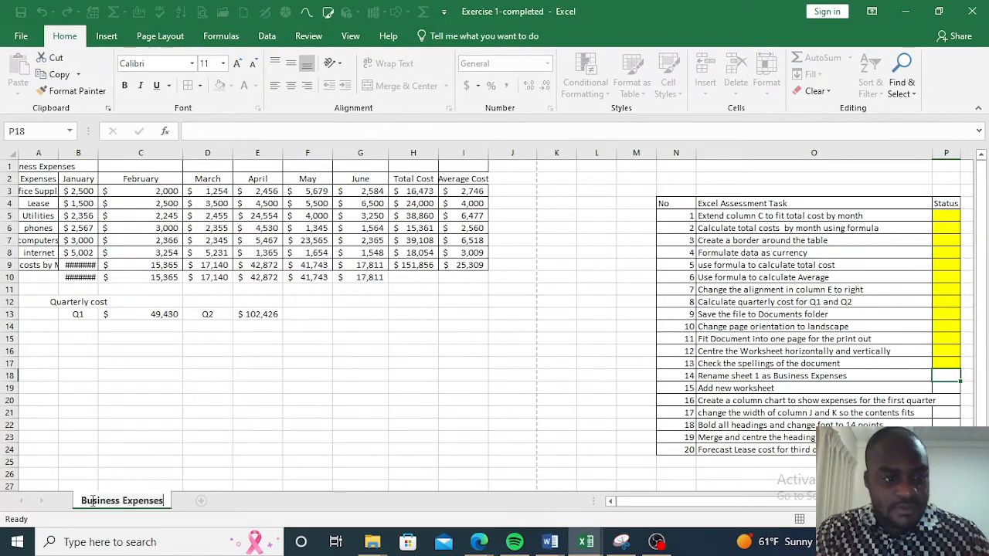
key("Return")
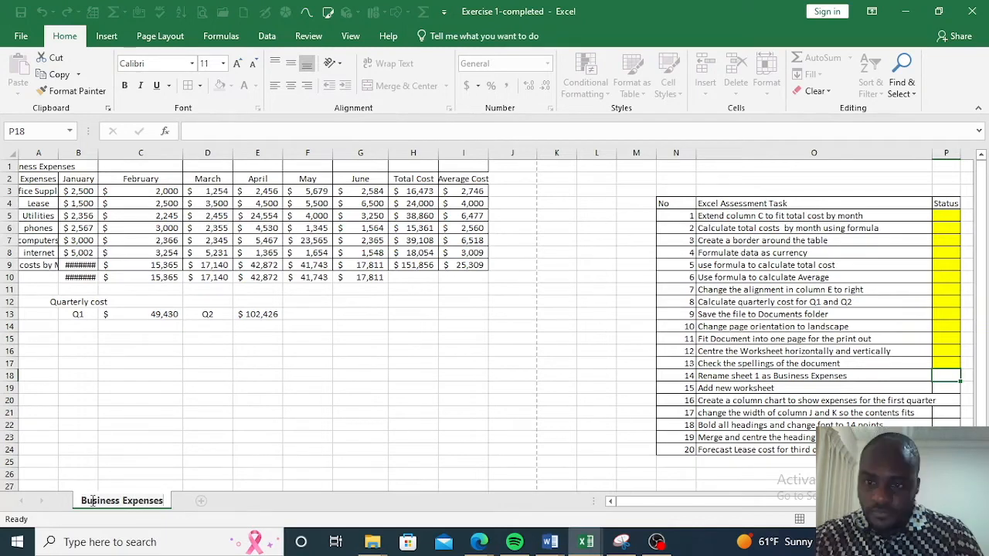
left_click(189, 462)
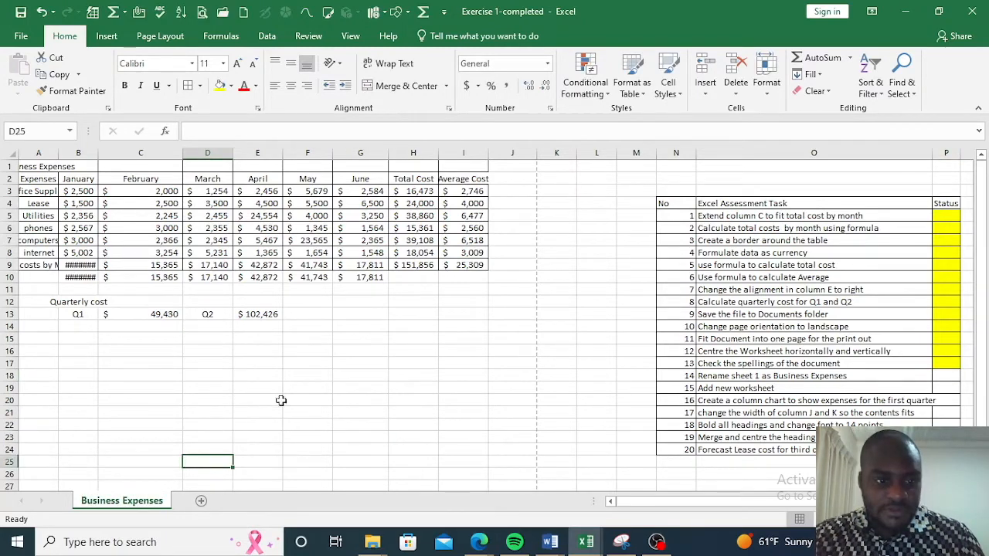
left_click(951, 375)
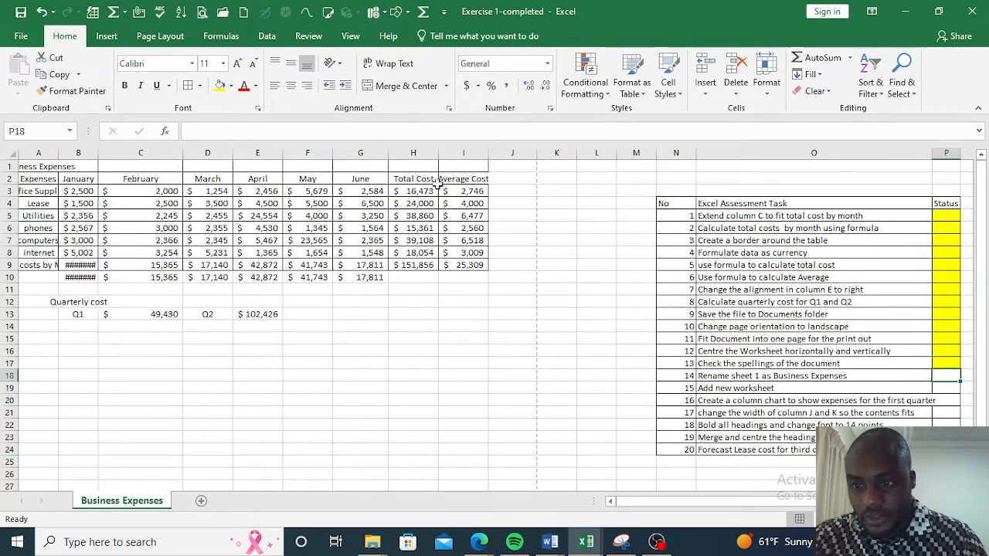
left_click(219, 85)
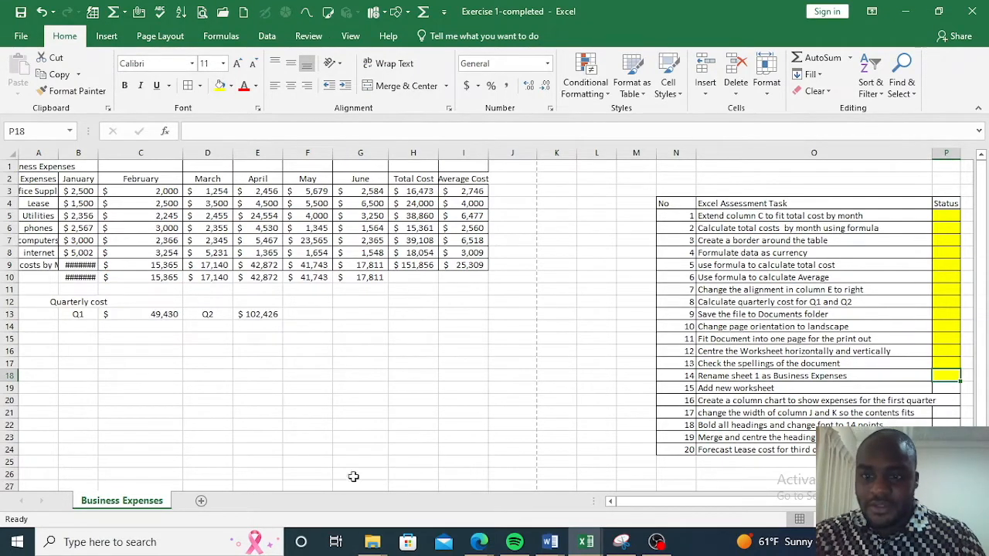
Add a new worksheet, and fill status cells P19 and P20 yellow on the Business Expenses sheet
left_click(201, 502)
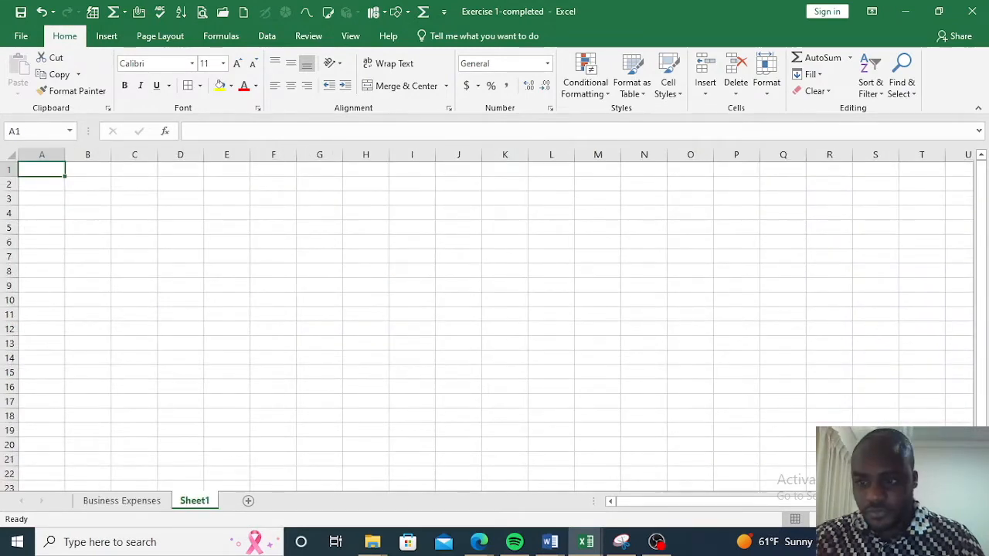
left_click(123, 502)
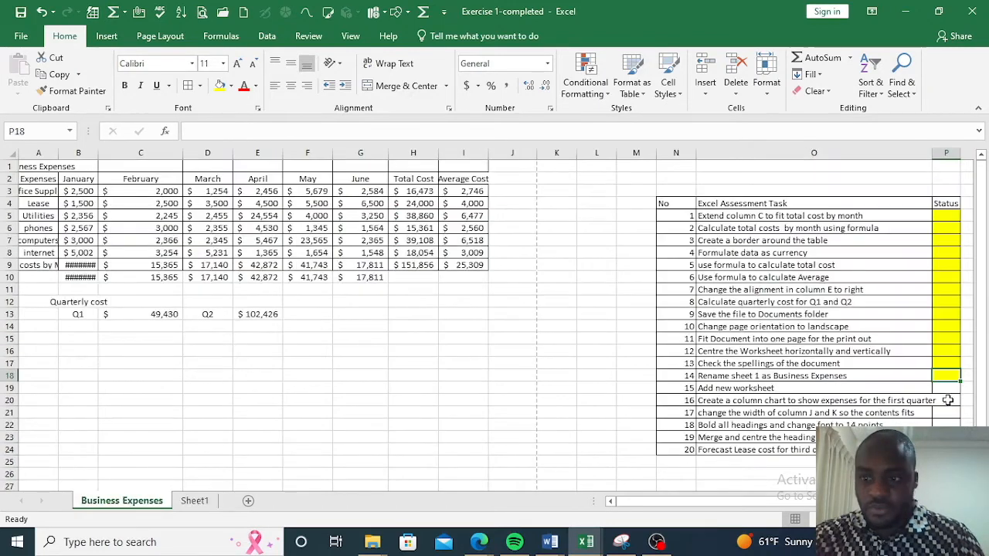
left_click(951, 388)
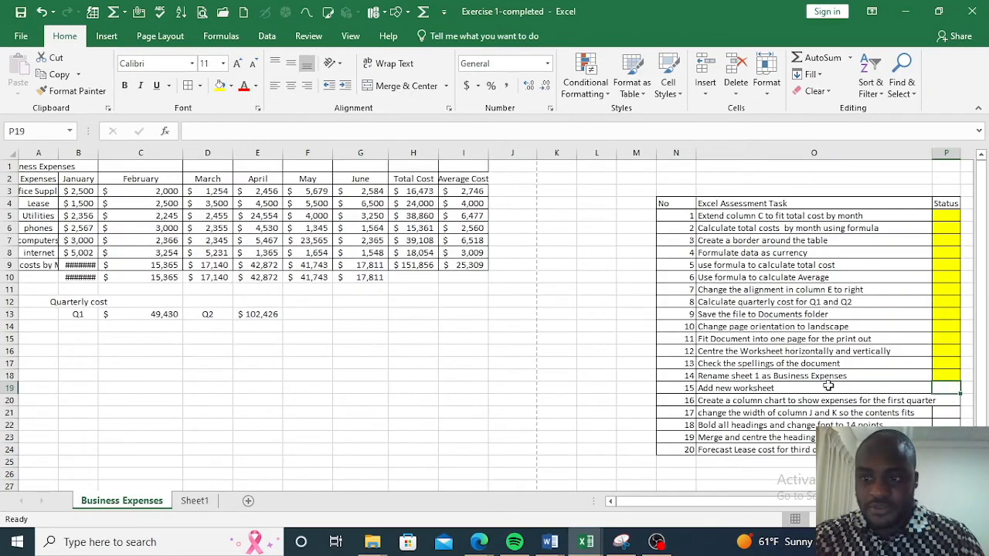
left_click(219, 86)
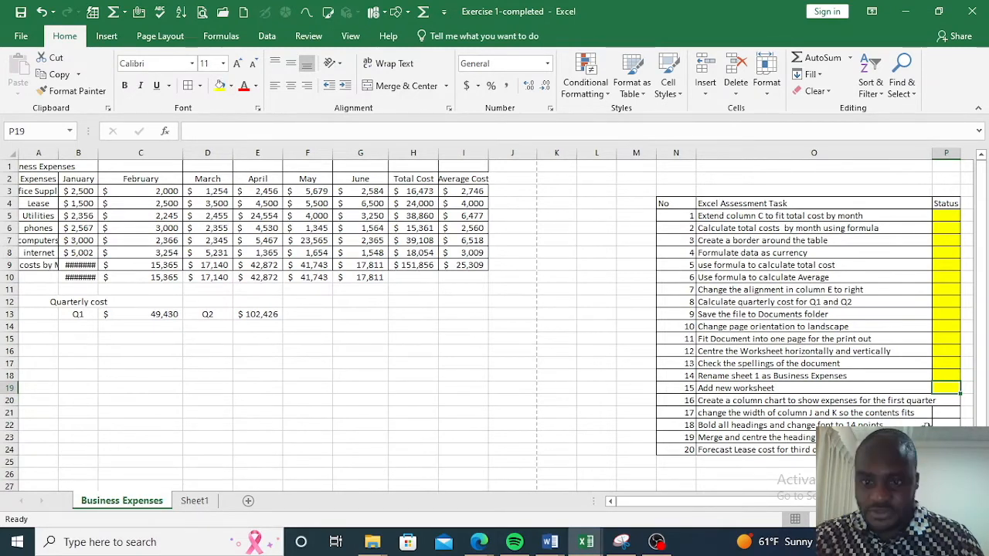
left_click(953, 401)
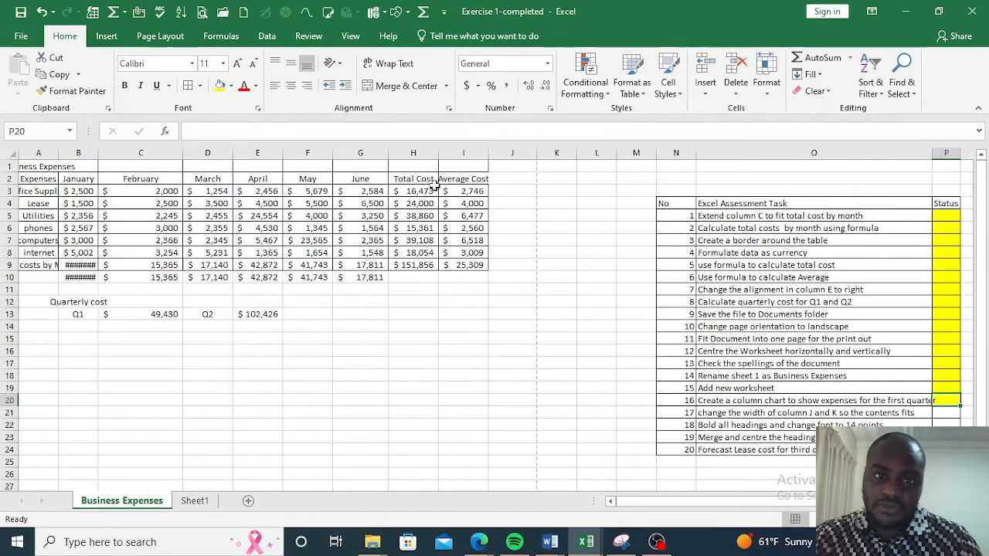
Autofit the widths of columns H and I, and fill the seventeenth task's status cell P21 yellow
double_click(438, 153)
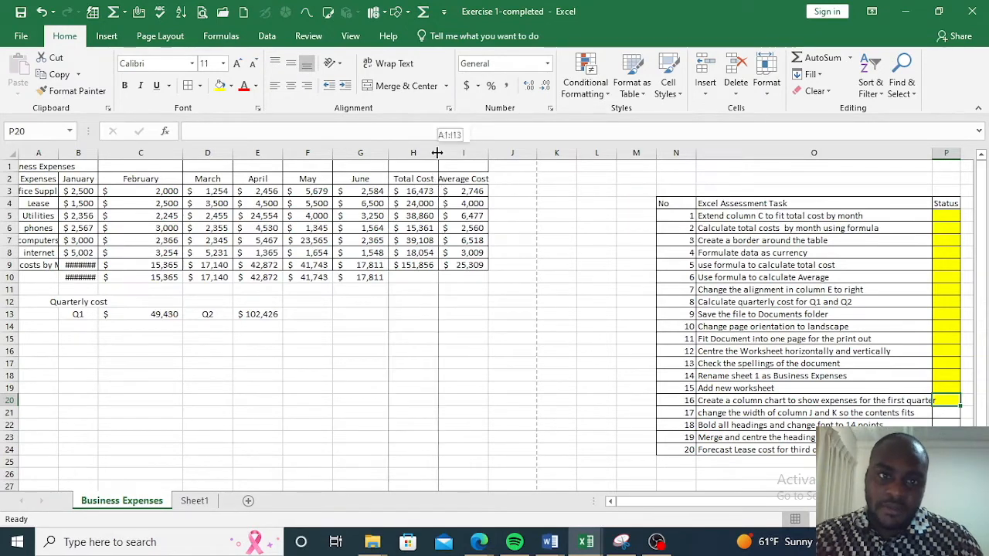
double_click(488, 153)
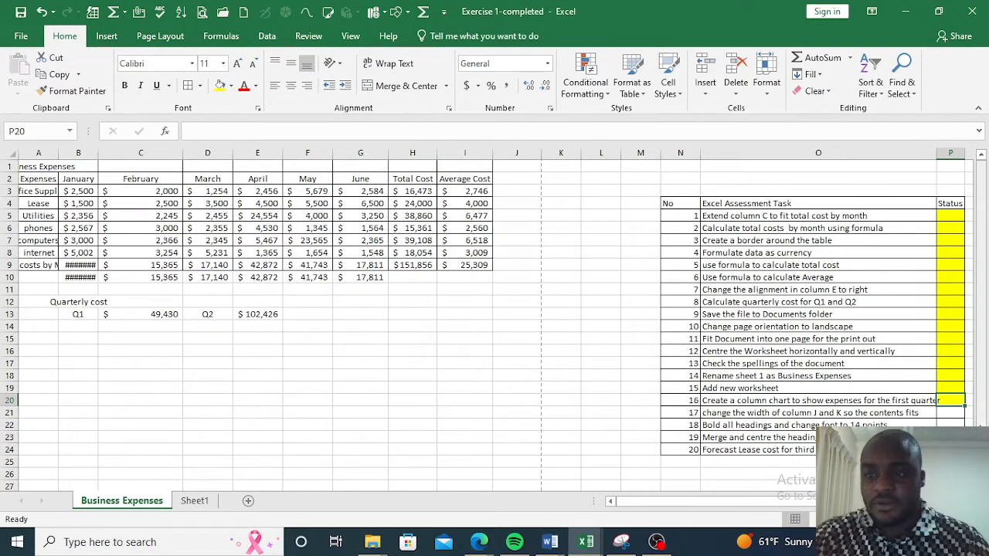
left_click(953, 414)
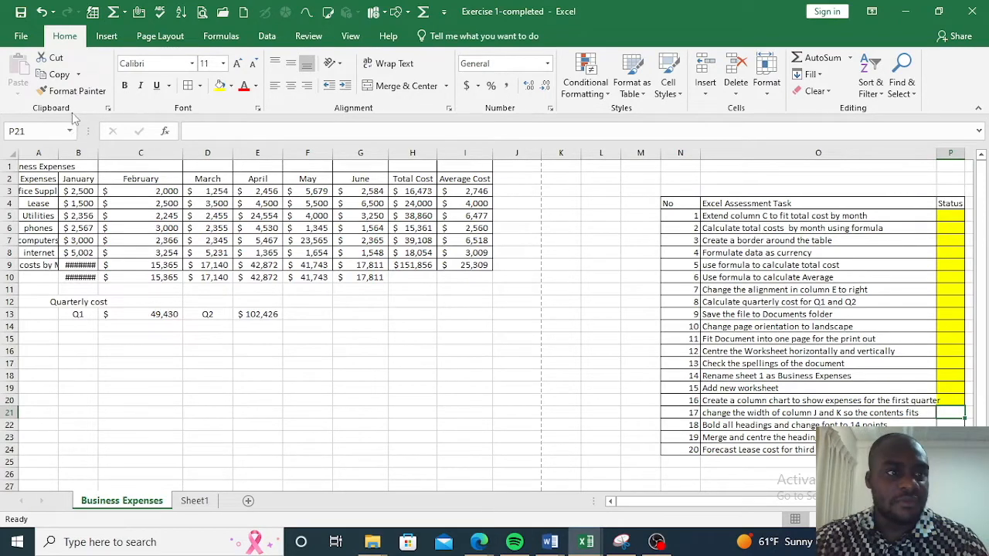
left_click(220, 85)
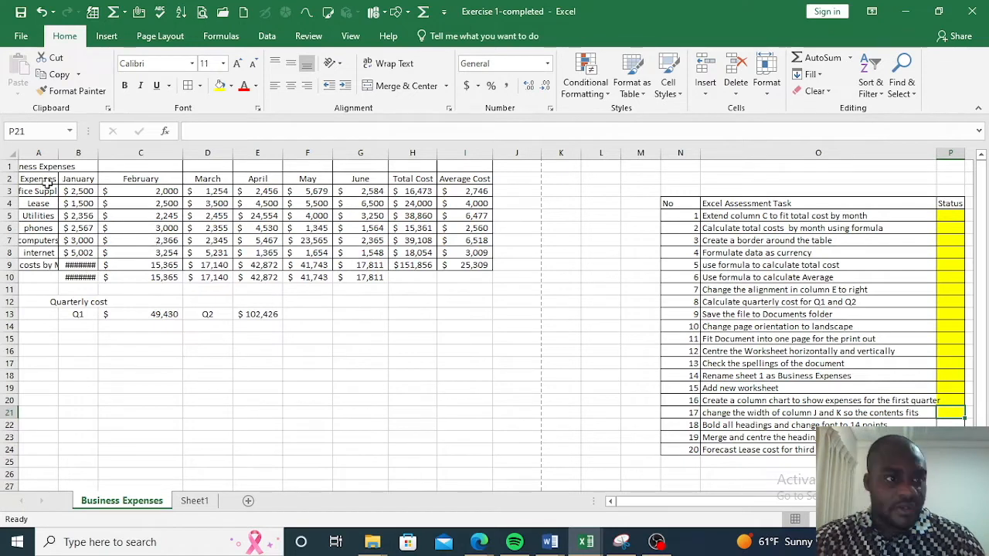
Make the headings in A1:I2 bold at 14 points, and fill the eighteenth task's status cell P22 yellow
left_click_drag(27, 179, 316, 183)
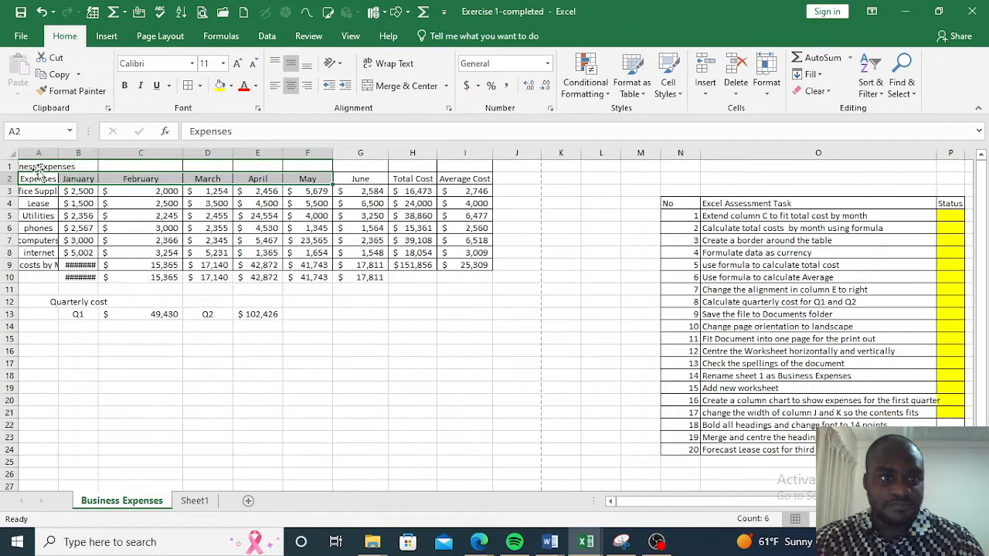
left_click_drag(37, 165, 465, 180)
left_click(125, 86)
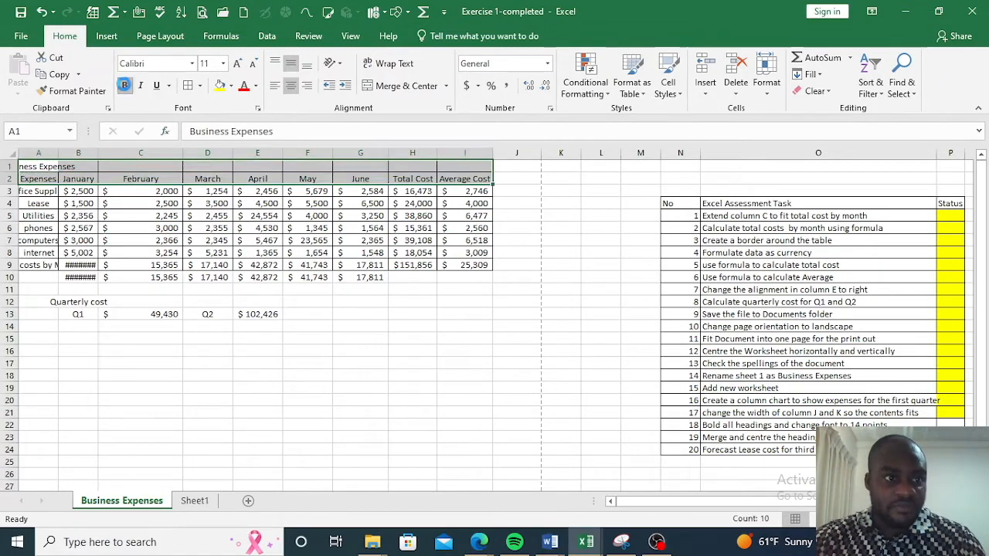
left_click(223, 64)
left_click(207, 148)
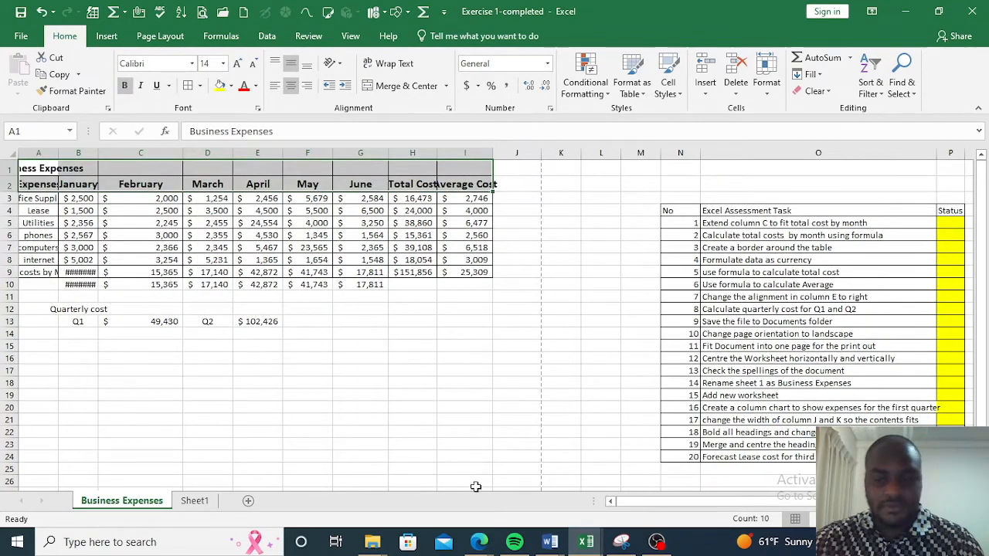
left_click(950, 433)
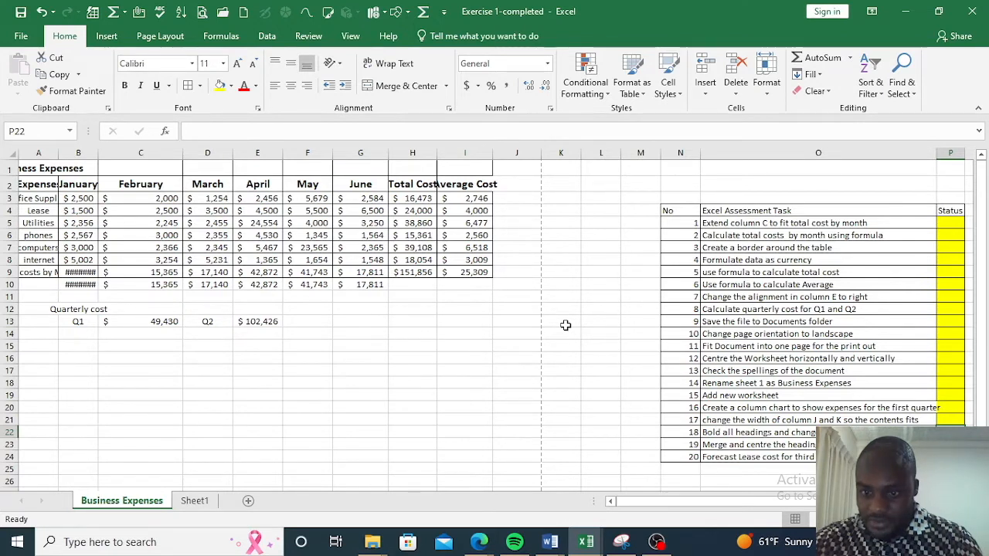
Merge and centre the Business Expenses heading across A1:I1
left_click(79, 168)
left_click(30, 169)
left_click_drag(31, 169, 472, 170)
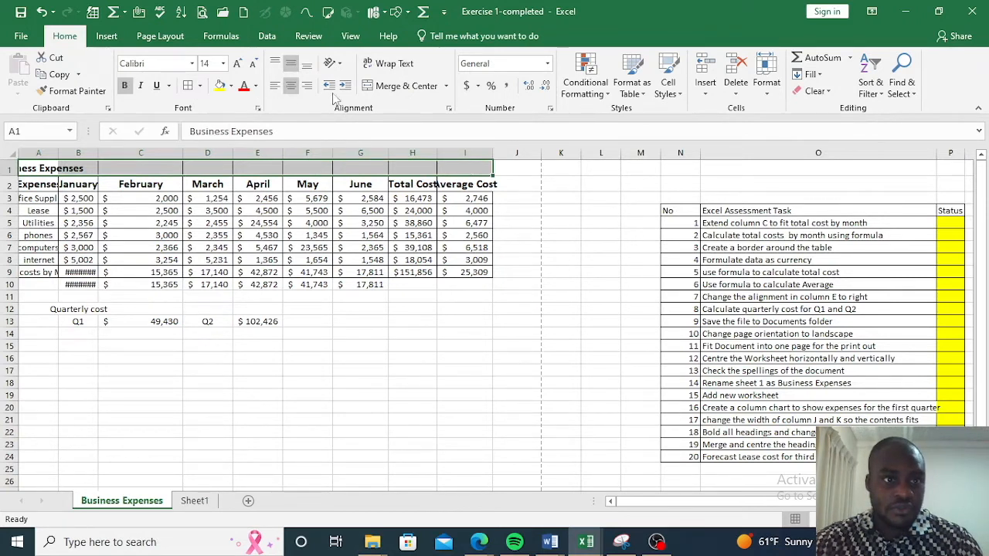
left_click(373, 84)
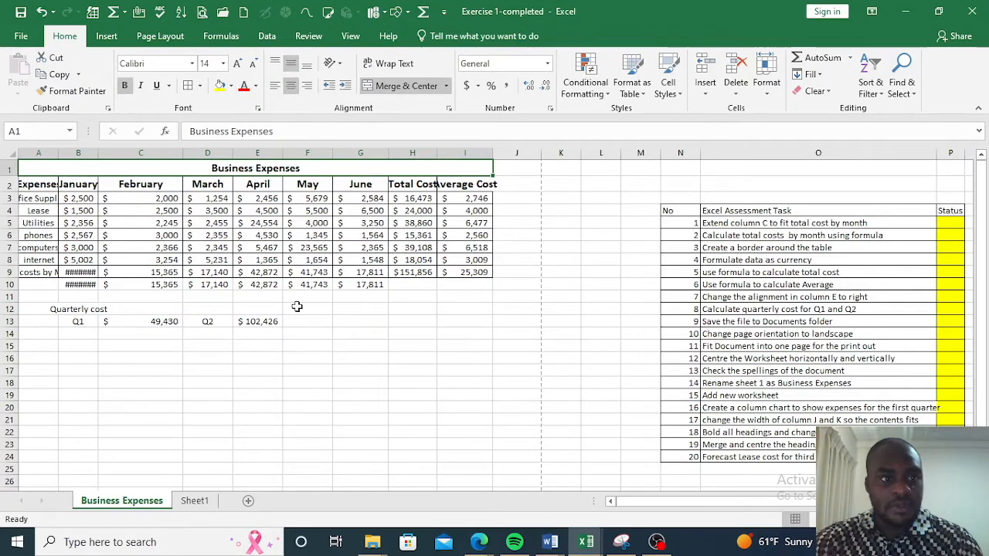
Autofit the Average Cost column I, and fill the nineteenth task's status cell P23 yellow
double_click(493, 153)
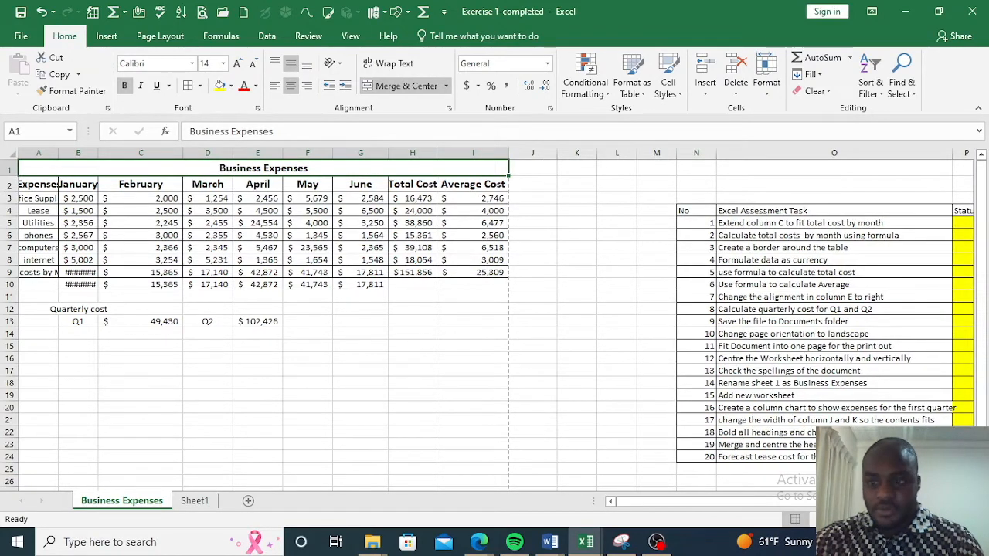
left_click(963, 444)
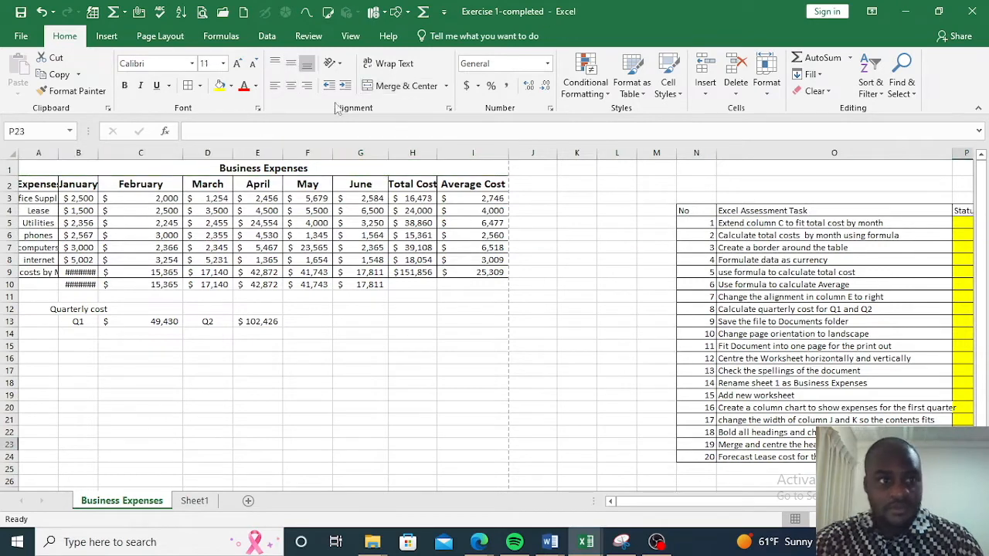
left_click(220, 86)
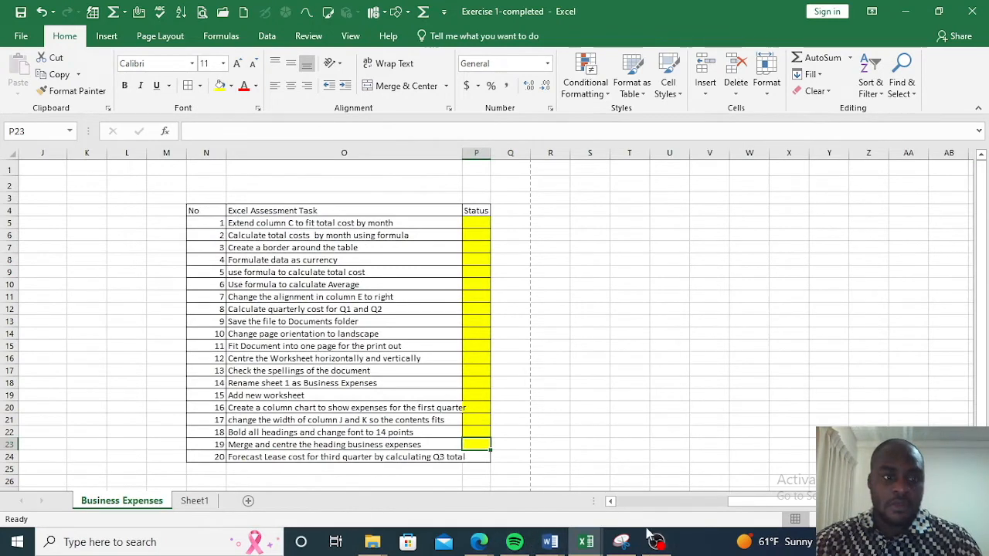
Enter the label Q3 in cell D15, below the Q2 quarterly cost label
left_click_drag(738, 506, 739, 507)
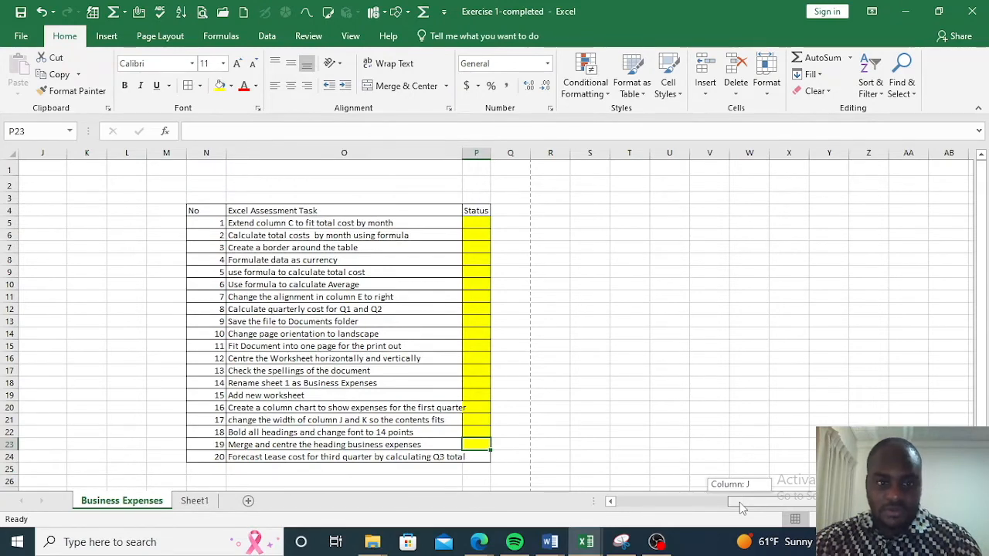
left_click_drag(740, 507, 622, 508)
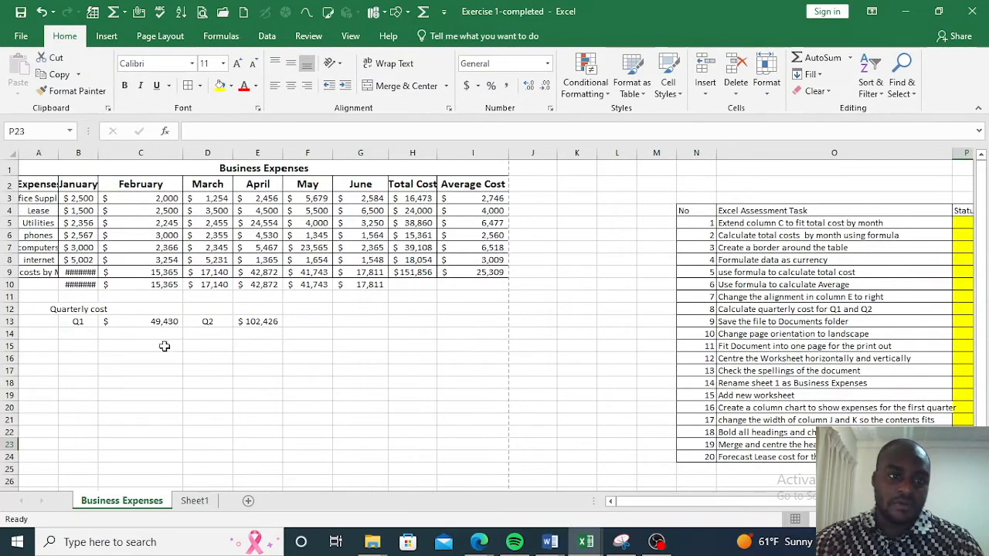
left_click(208, 350)
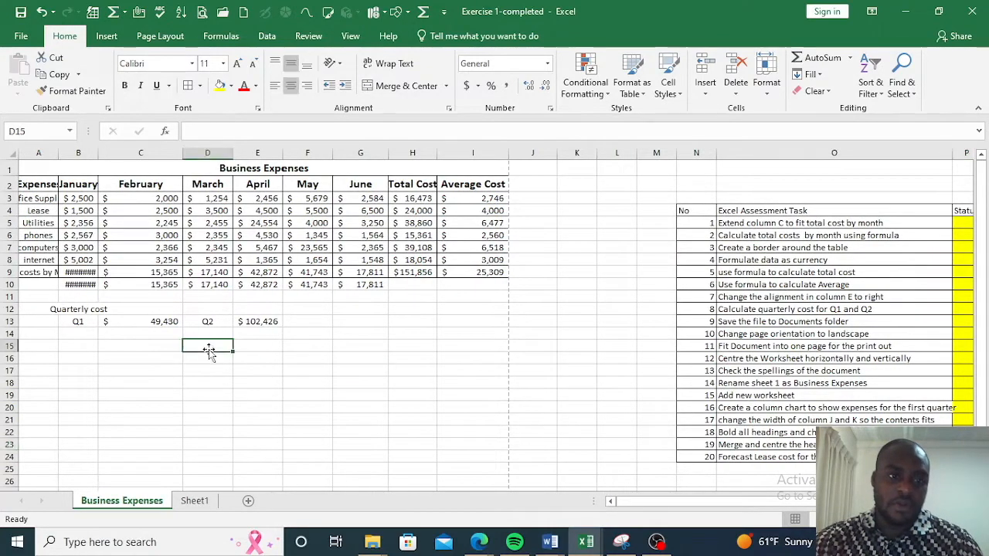
type("Q3")
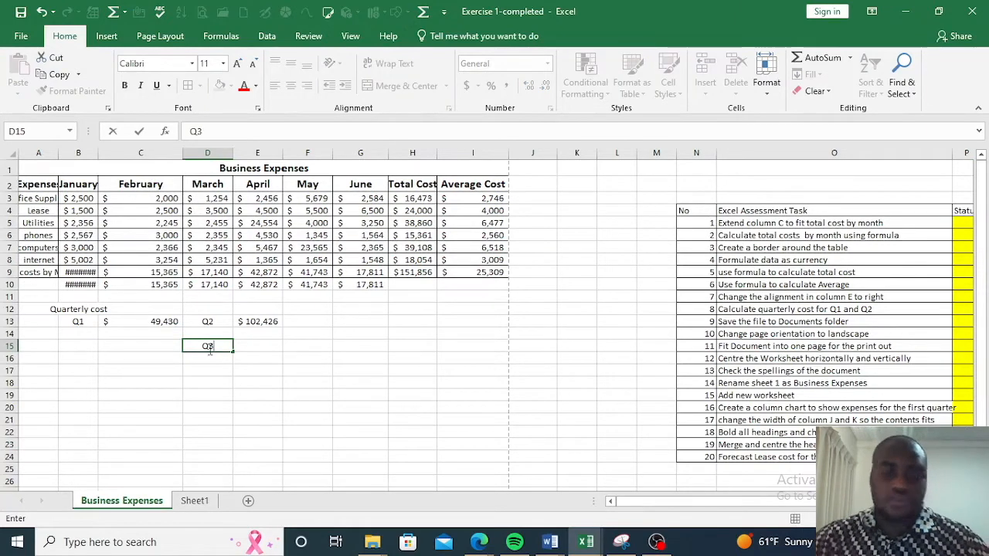
left_click(259, 380)
Enter 7500 in cell E15 as the first forecast monthly lease cost for Q3
left_click(269, 349)
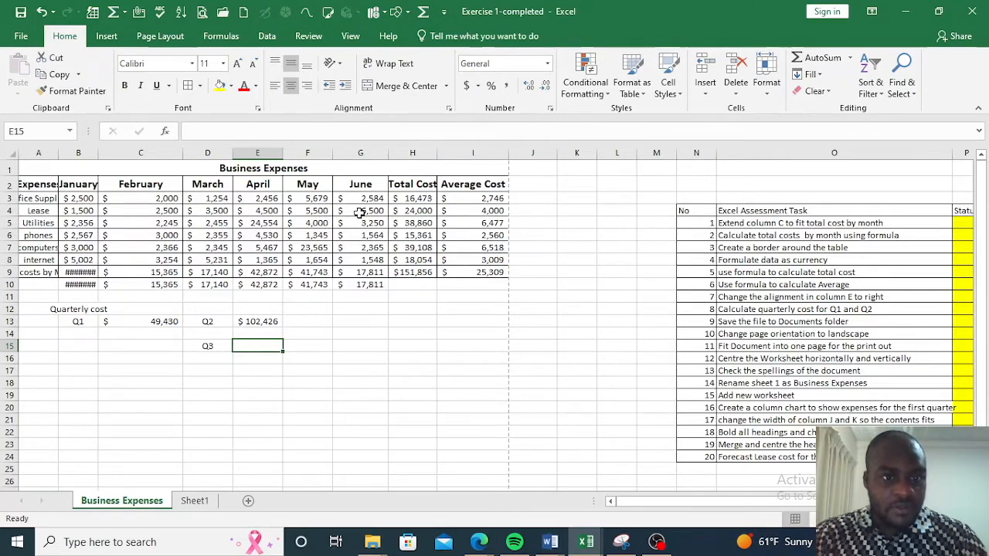
left_click(359, 213)
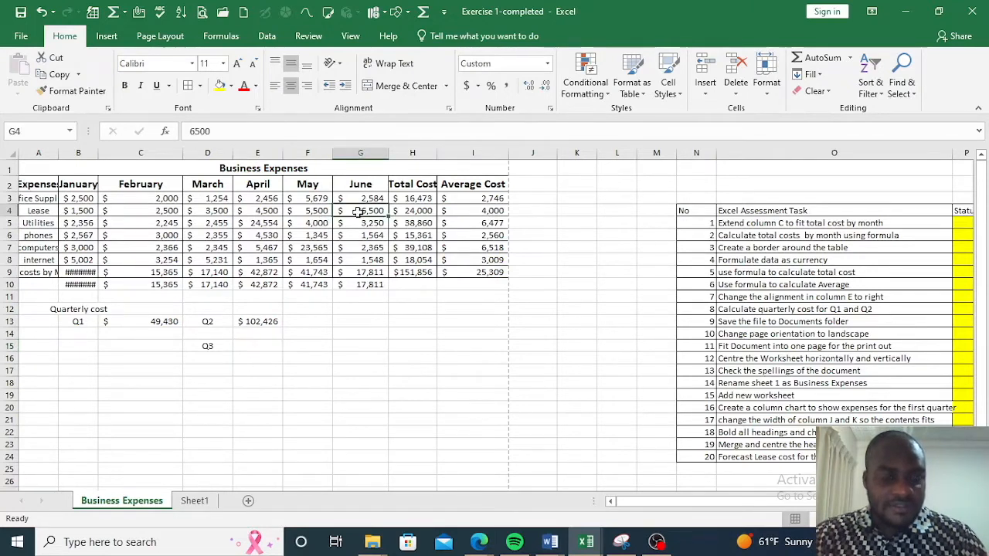
left_click(259, 346)
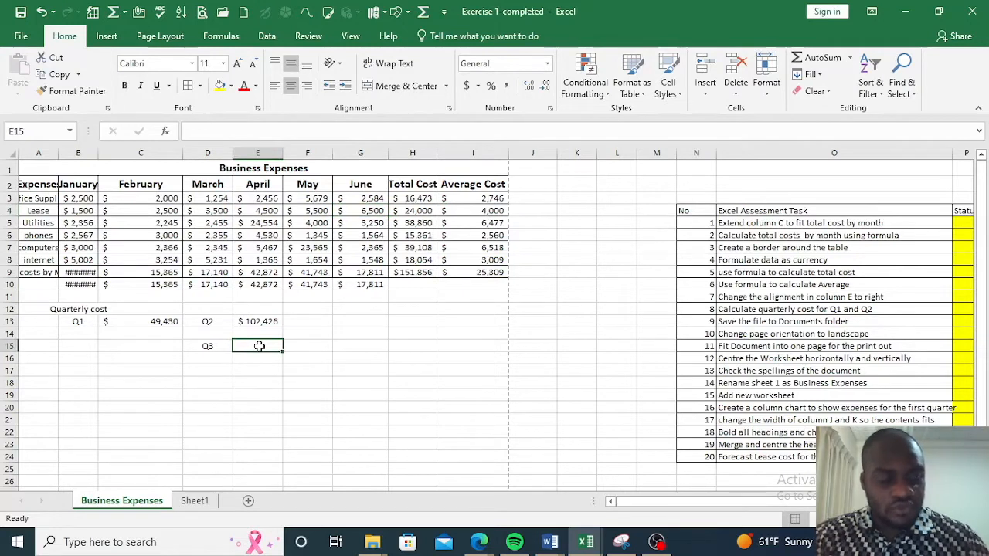
type("7")
type("4")
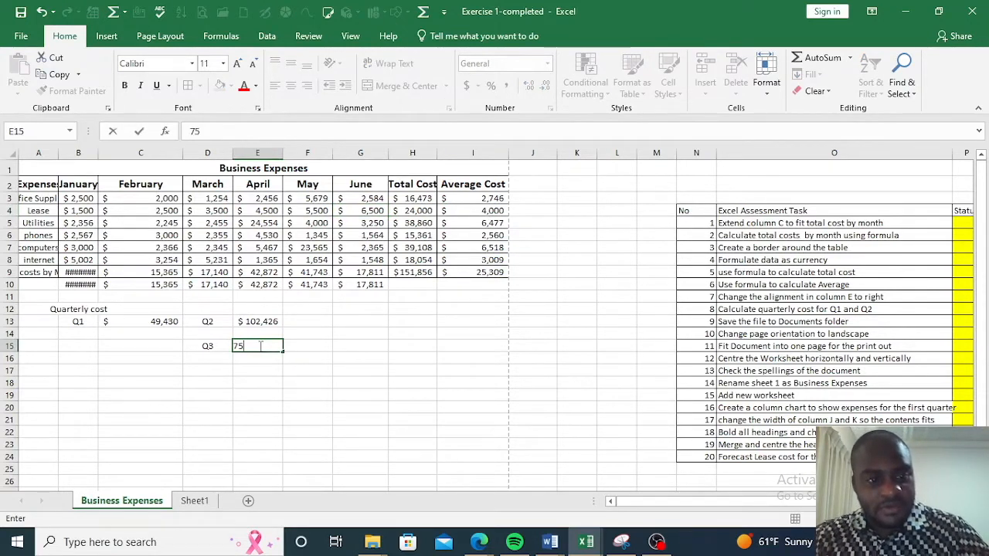
type("00")
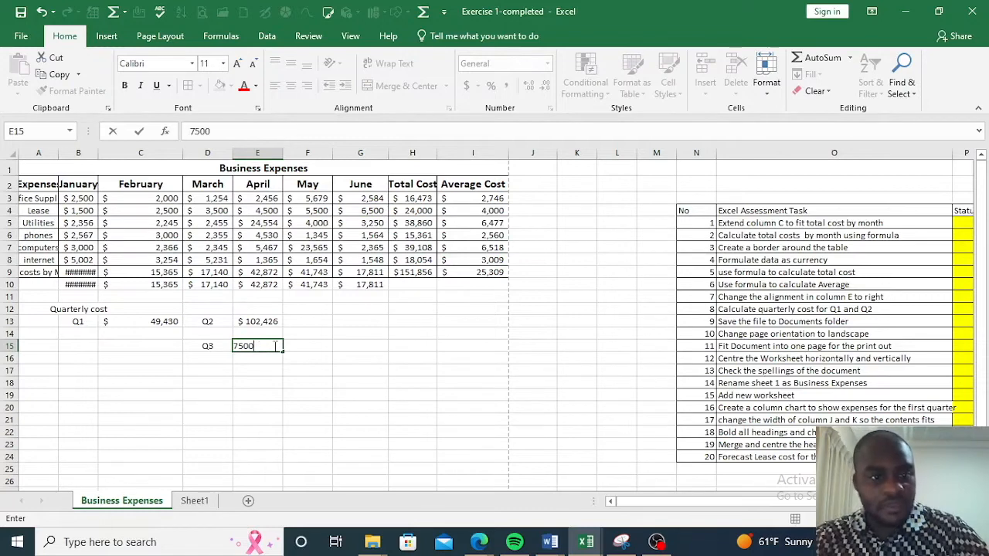
Enter the other two forecast monthly lease costs for Q3, 8500 in F15 and 9500 in G15
left_click(308, 346)
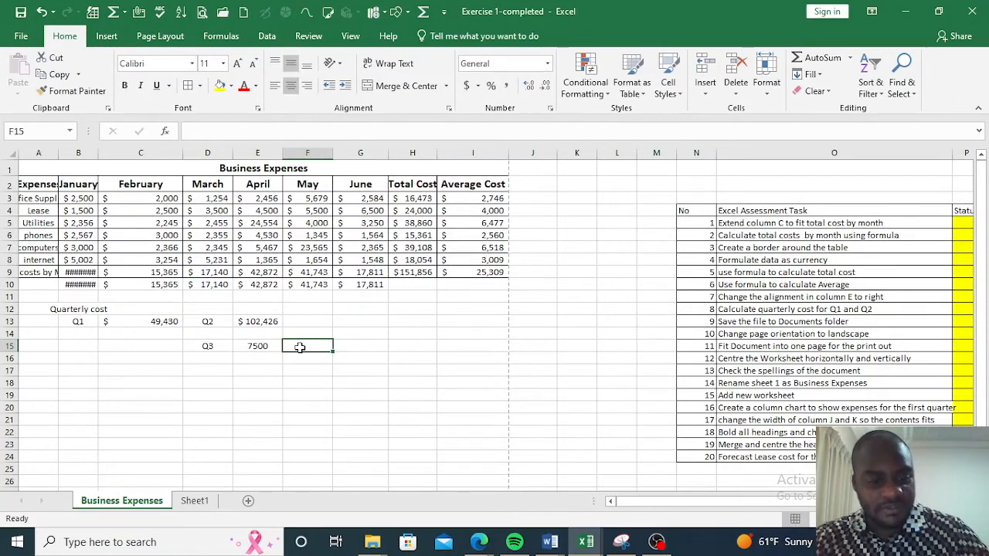
type("8")
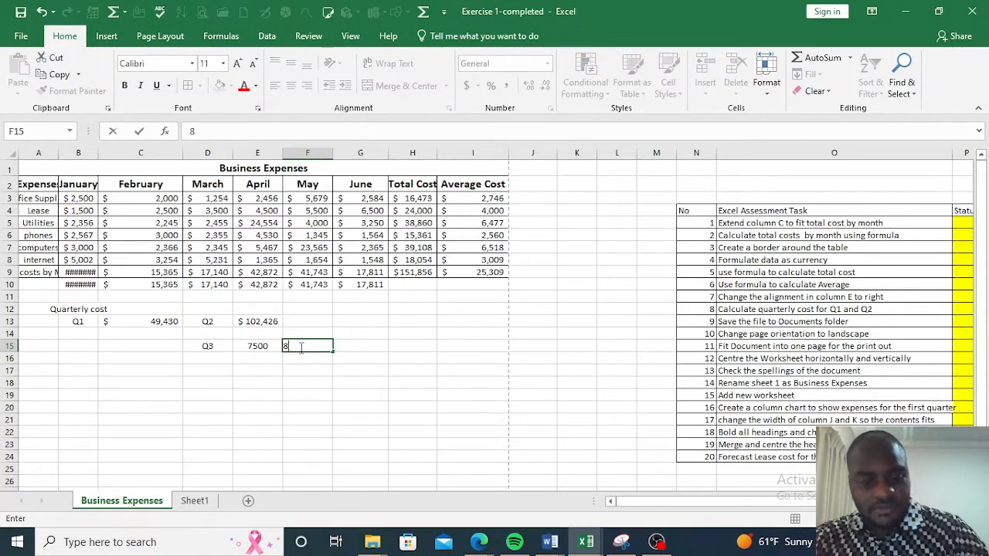
type("500")
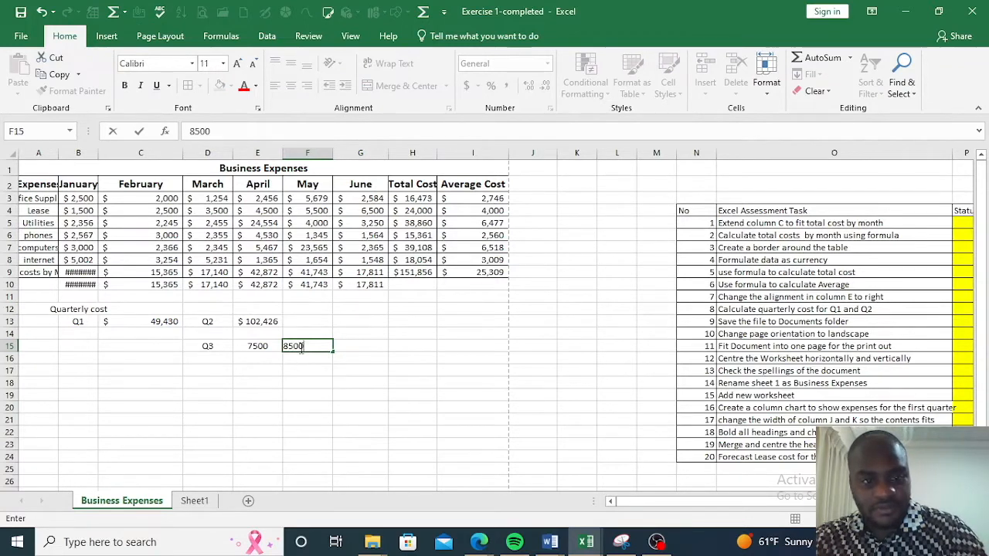
type("0")
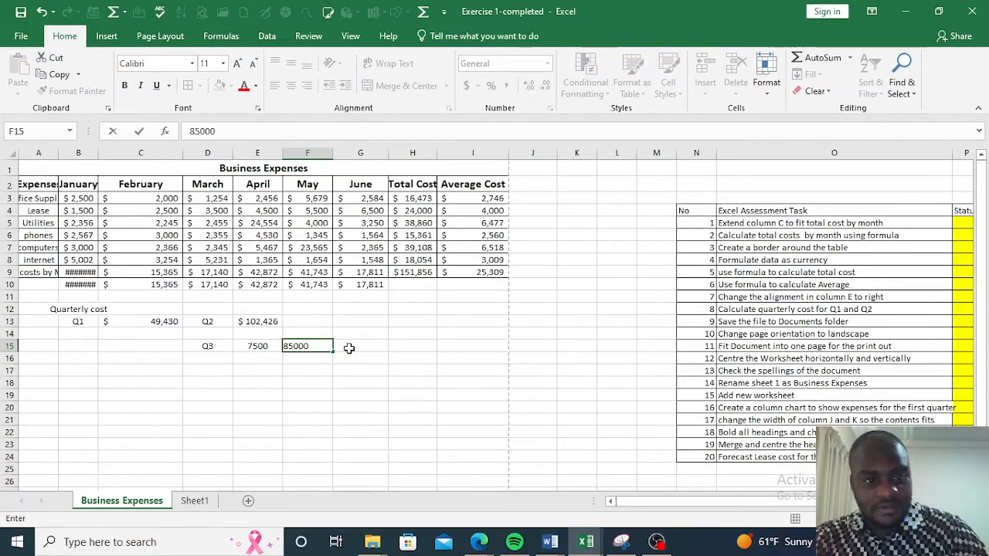
left_click(349, 348)
double_click(310, 347)
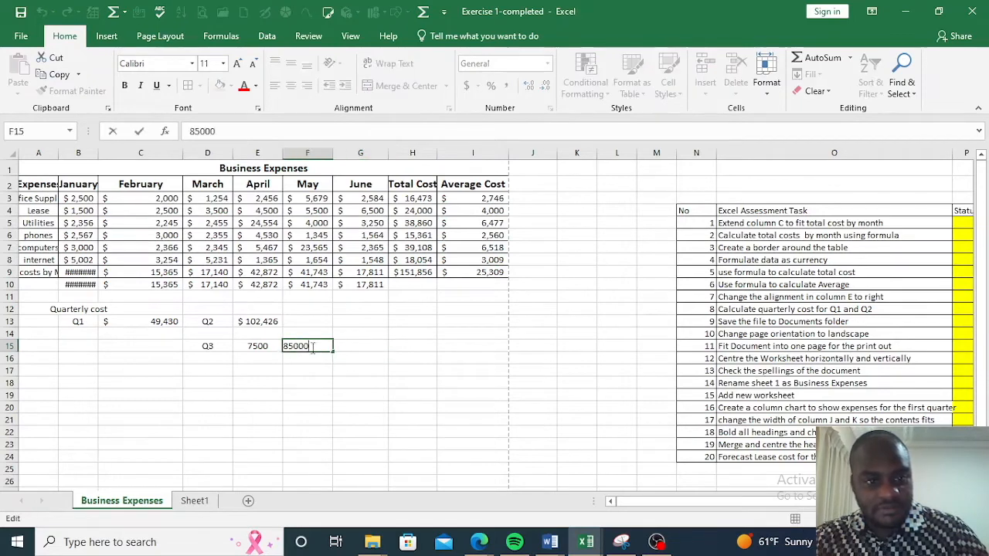
key("BackSpace")
left_click(349, 352)
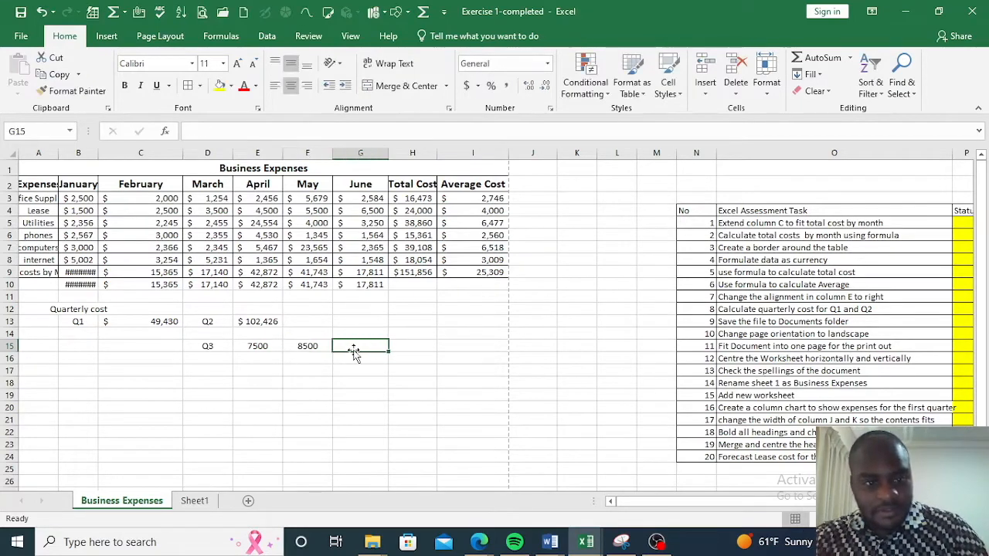
type("9500")
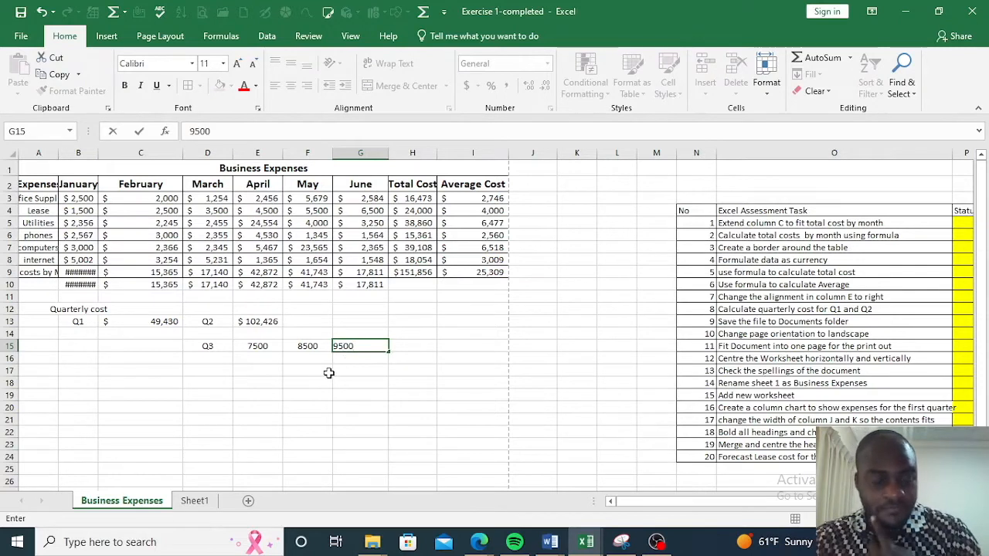
left_click(304, 382)
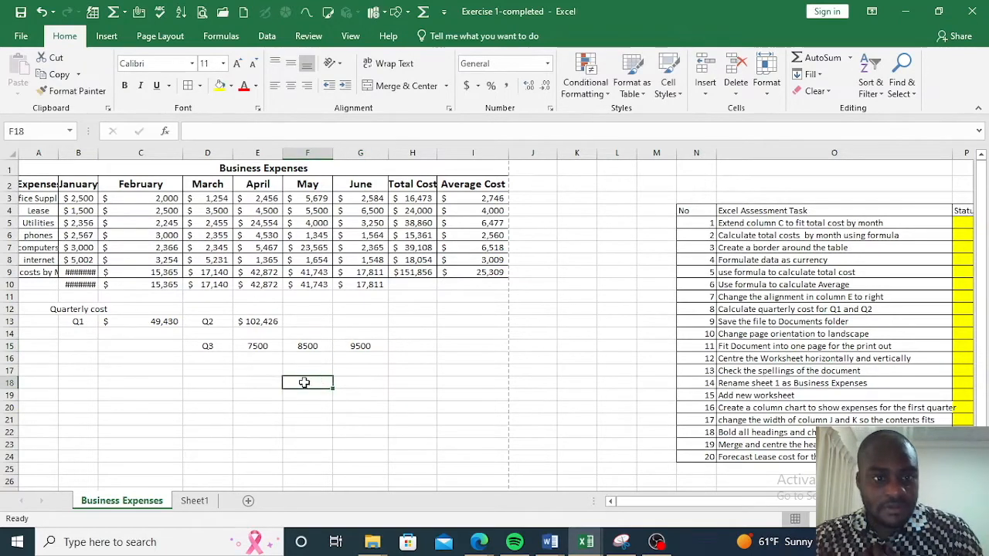
Sum the three forecast lease costs in D16 below the Q3 label with the formula =E15+F15+G15
left_click(222, 362)
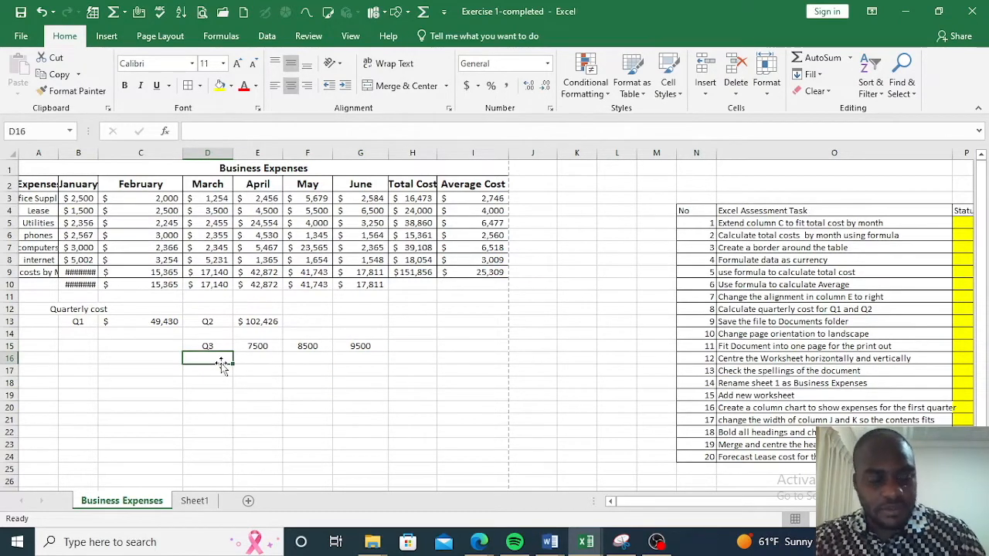
type("=")
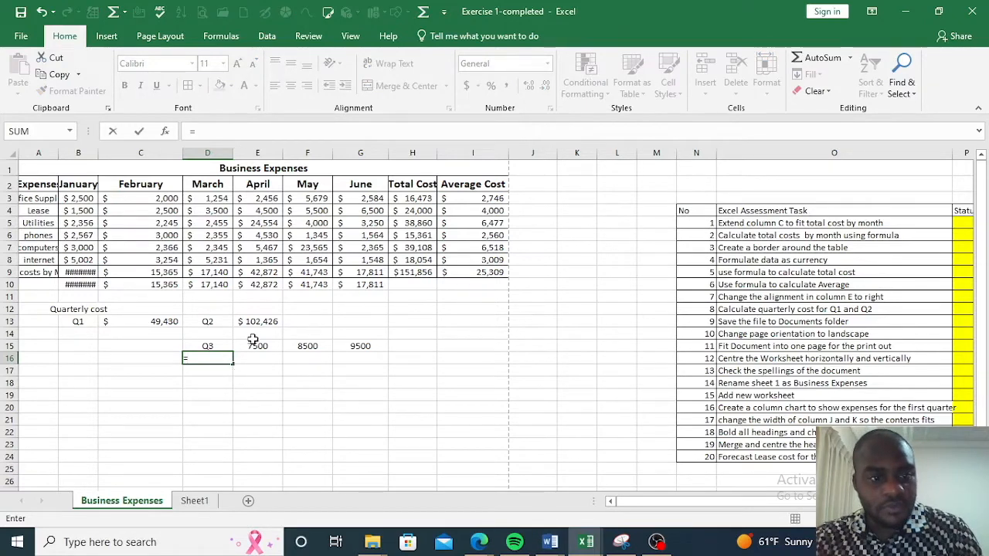
left_click(253, 347)
type("+")
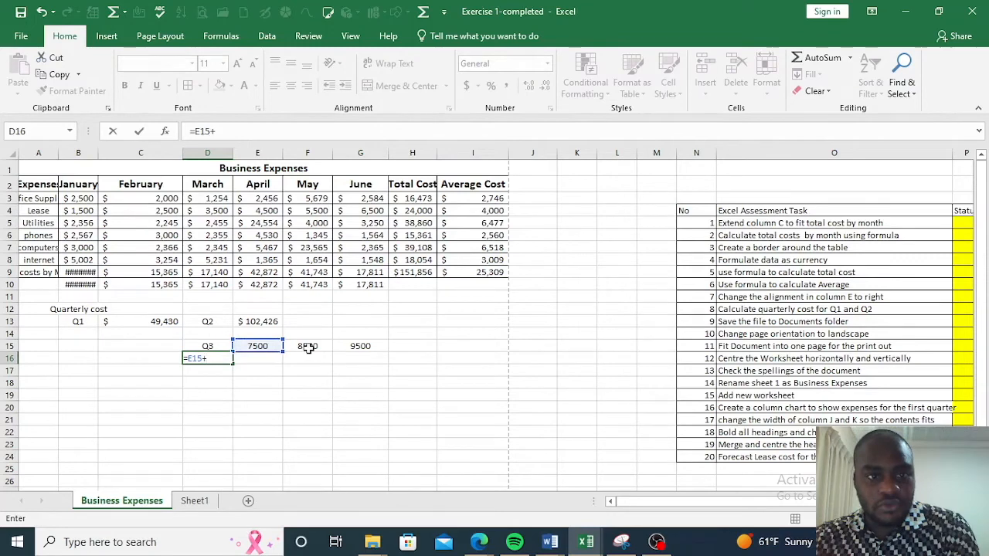
left_click(307, 347)
type("+")
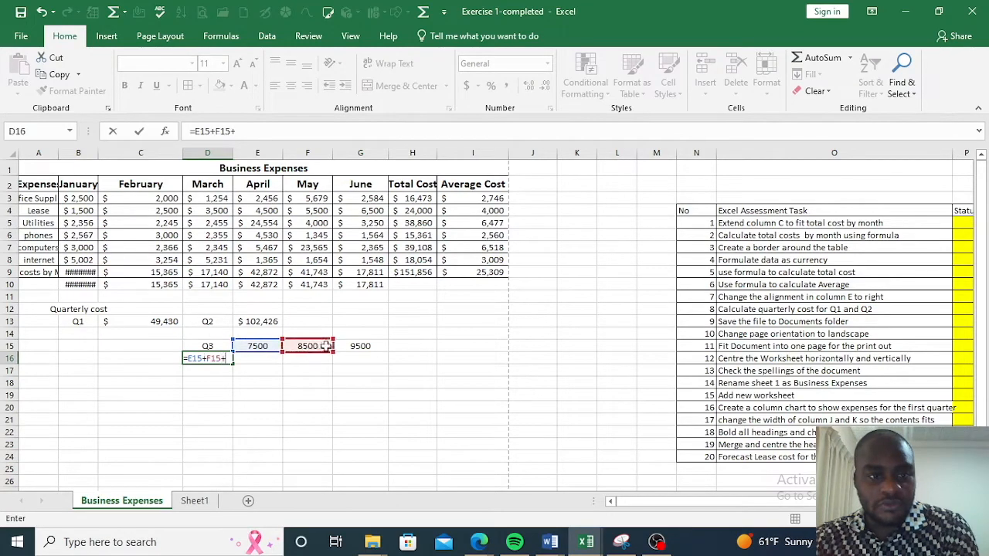
left_click(349, 347)
key("Return")
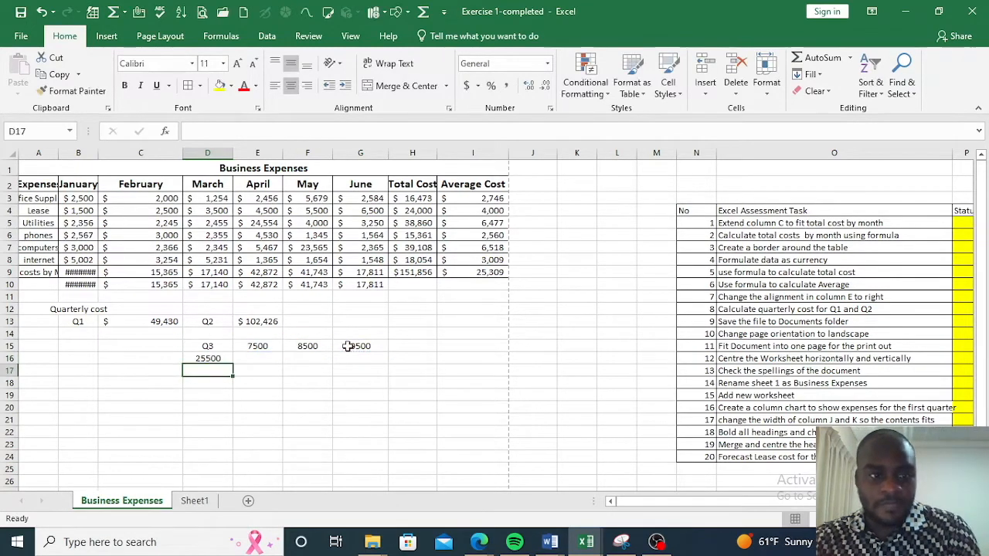
left_click(216, 358)
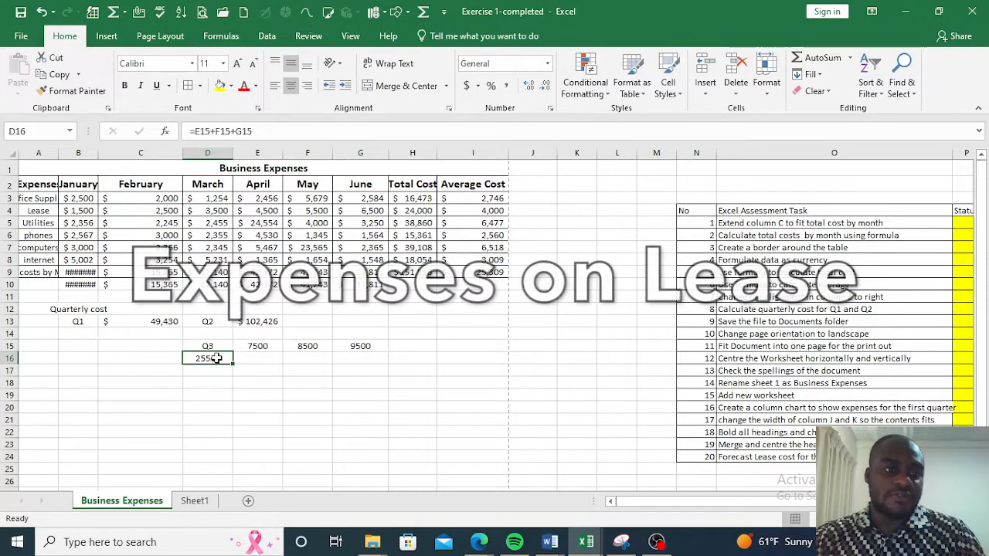
Autofit column O to the width of the Excel Assessment Task descriptions
mouse_move(652, 502)
left_mouse_down()
mouse_move(646, 506)
mouse_move(671, 506)
left_mouse_up()
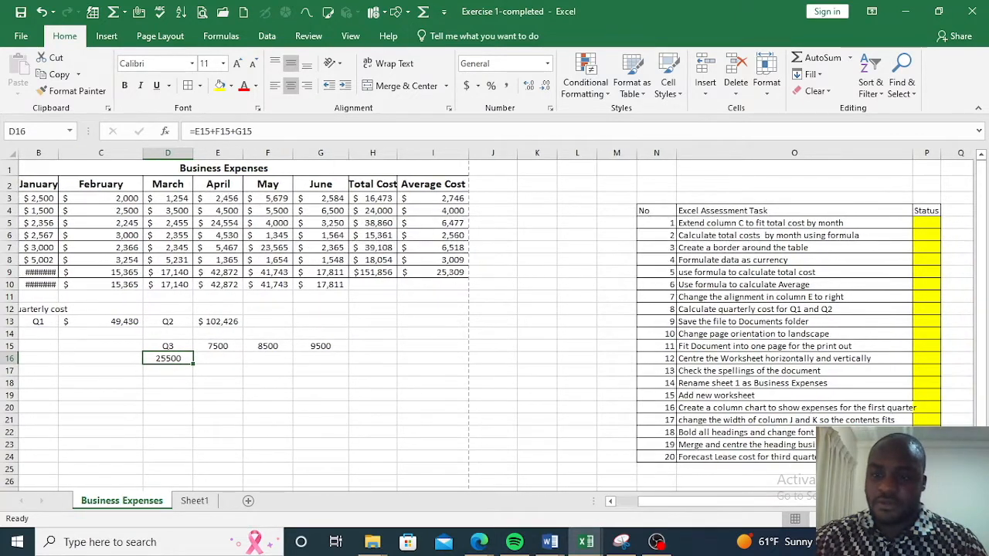
key("ctrl+End")
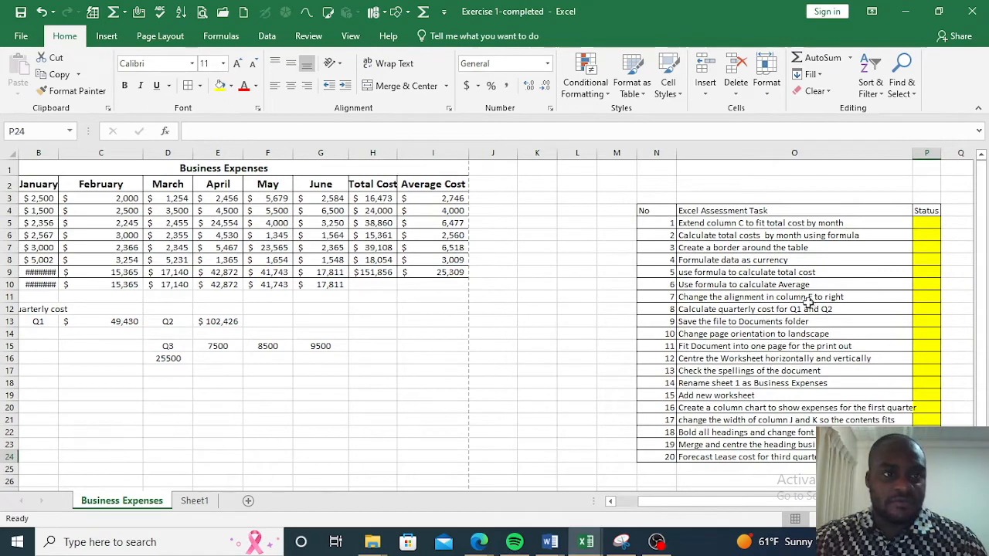
double_click(915, 155)
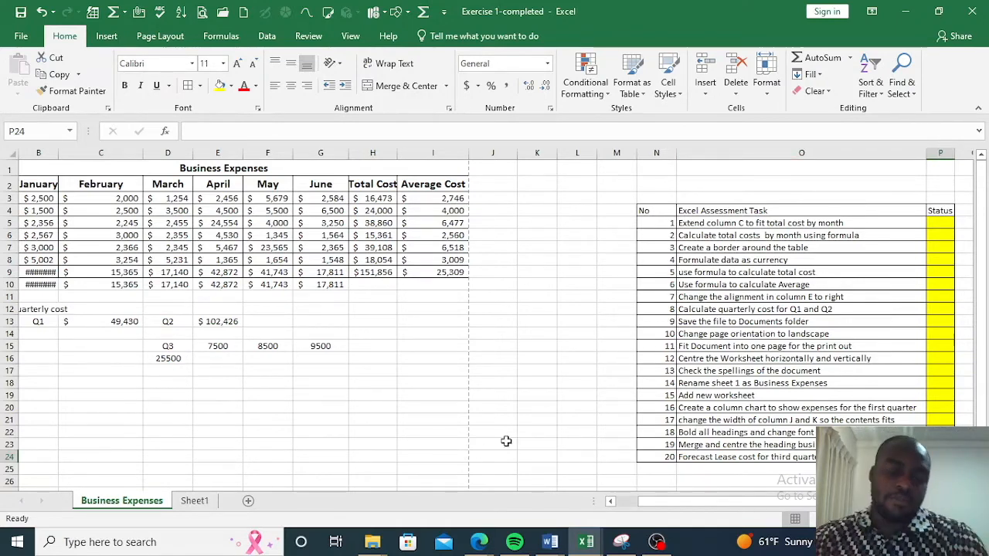
Move the Q3 forecast block D15:G16 so that it occupies F16:I17
left_click_drag(729, 500, 672, 504)
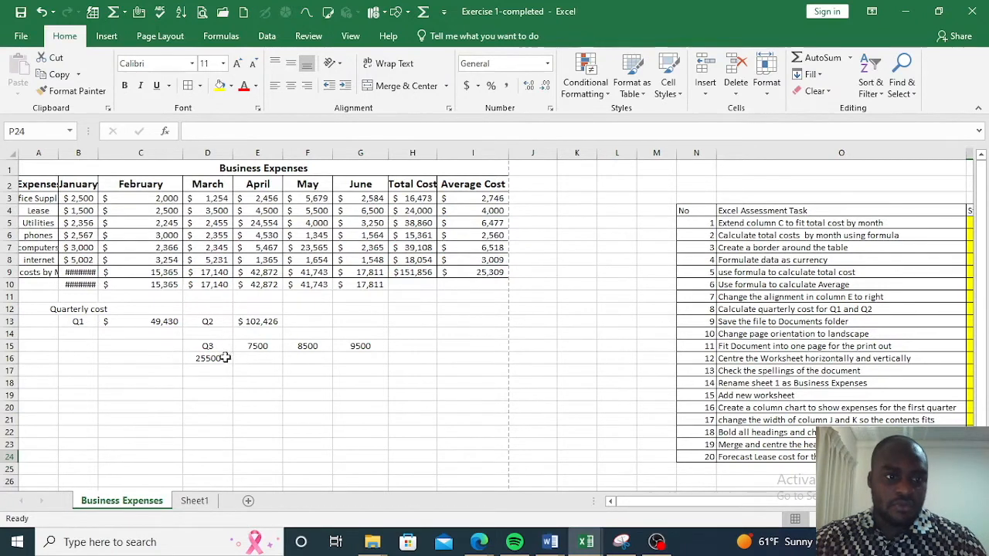
left_click_drag(211, 350, 394, 318)
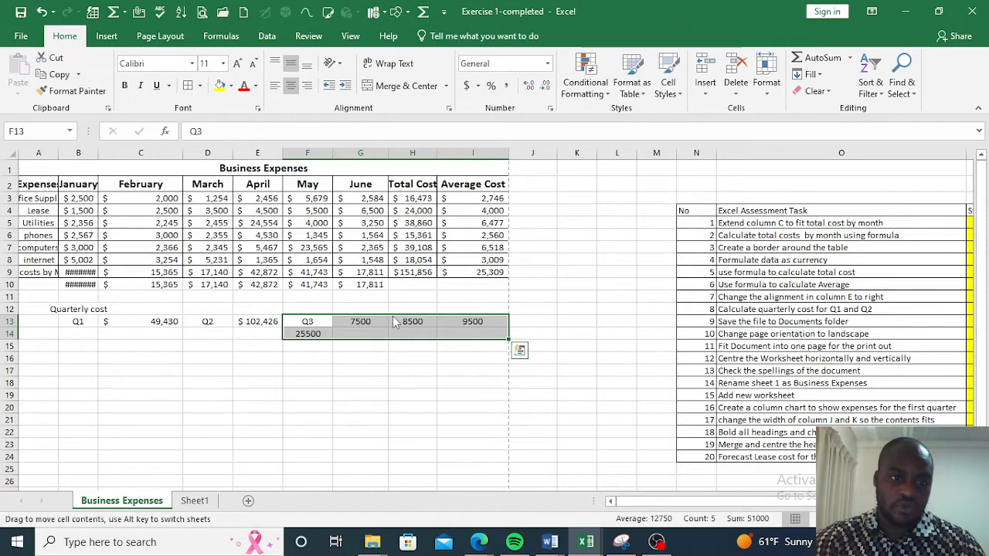
left_click_drag(394, 323, 388, 359)
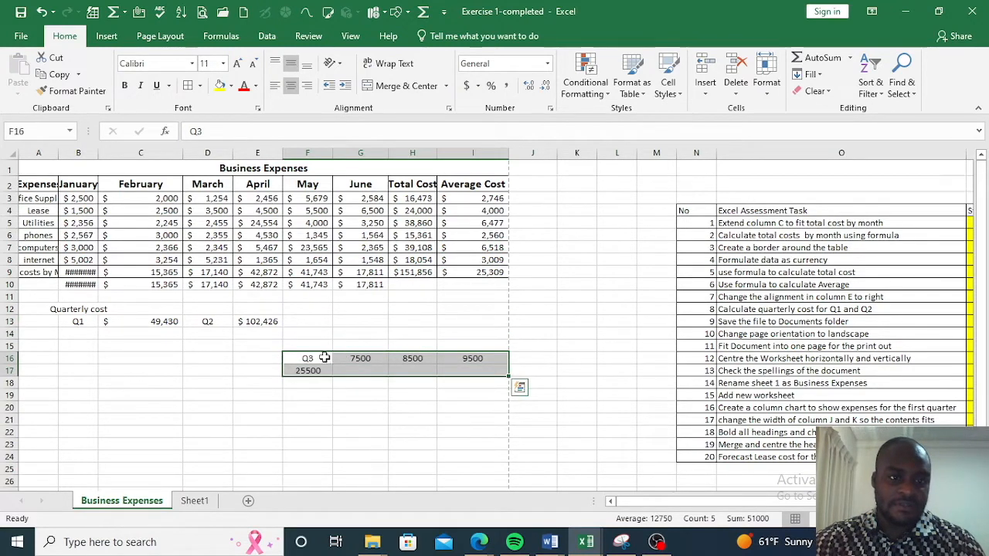
Enter the label Q3 in F13 and sum the forecast lease costs in G13 with the formula =G16+H16+I16
left_click(307, 320)
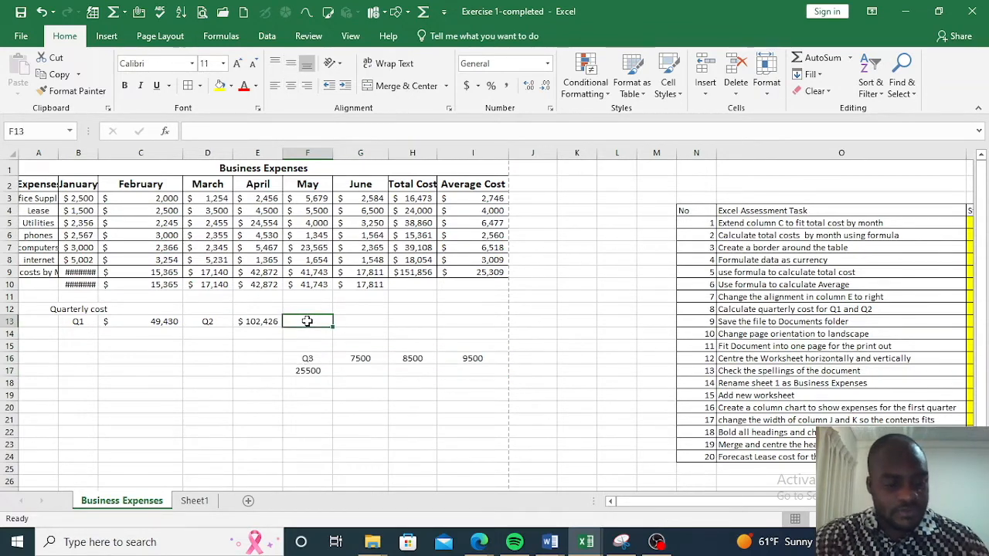
type("Q3")
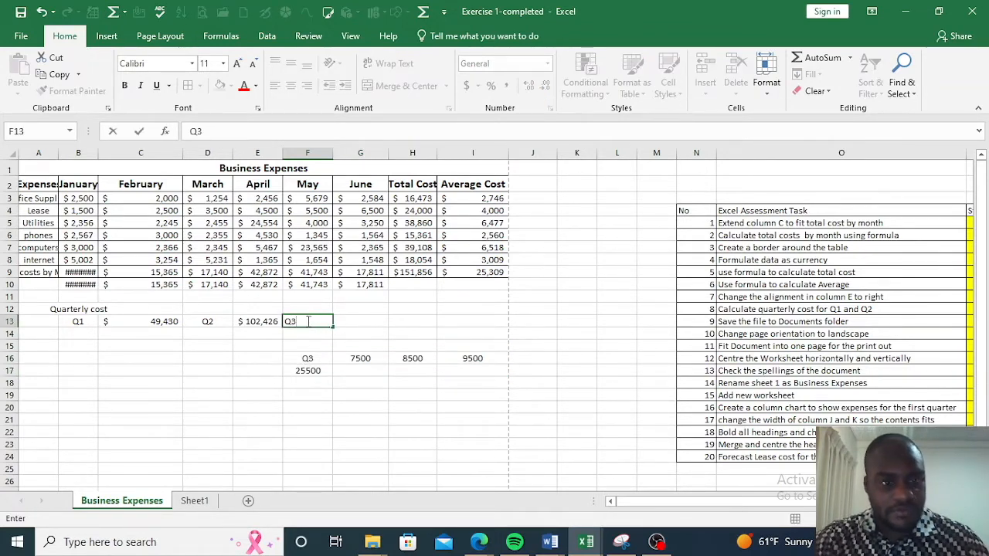
left_click(380, 318)
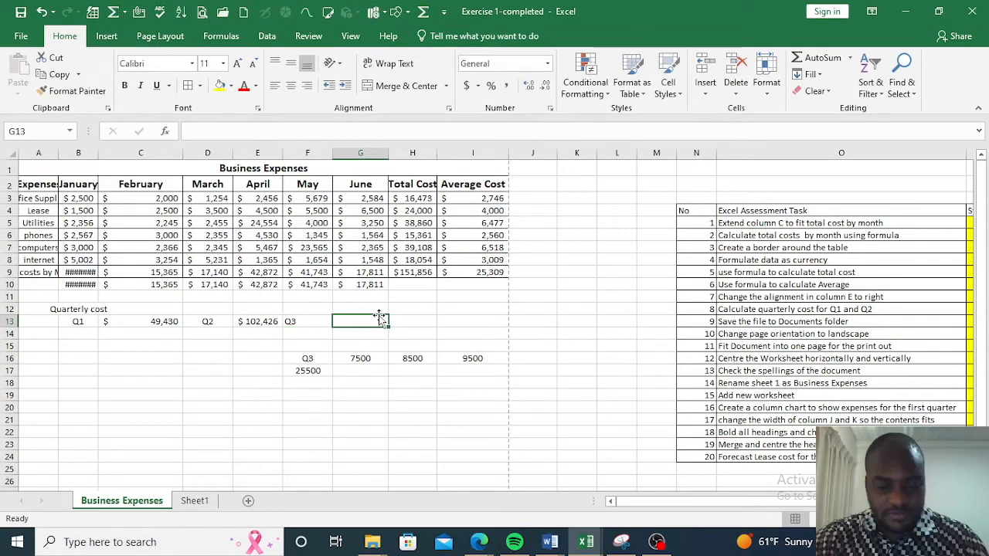
type("=")
left_click(354, 359)
type("+")
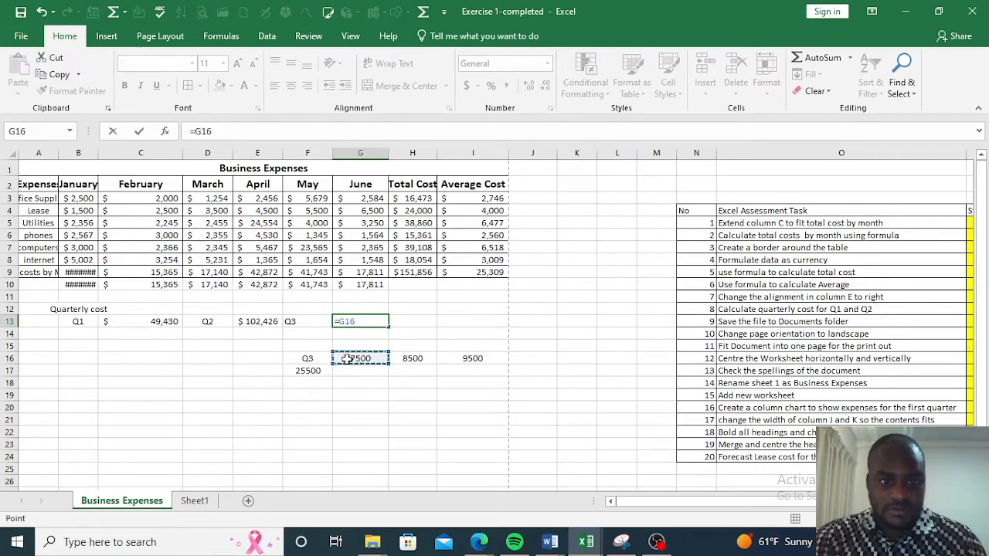
left_click(398, 357)
type("+")
left_click(450, 361)
key("Return")
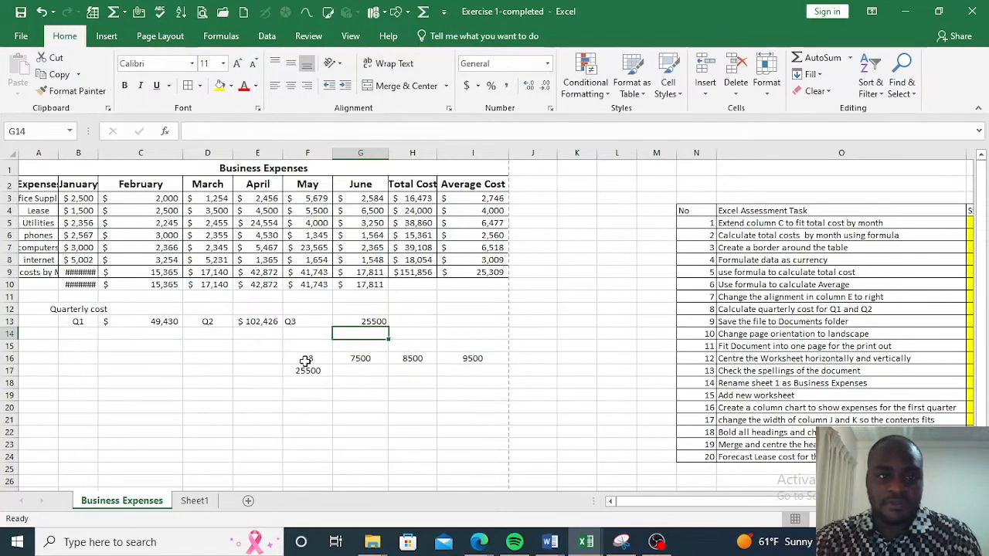
Delete the duplicate Q3 label and total from cells F16:F18
left_click_drag(305, 358, 304, 381)
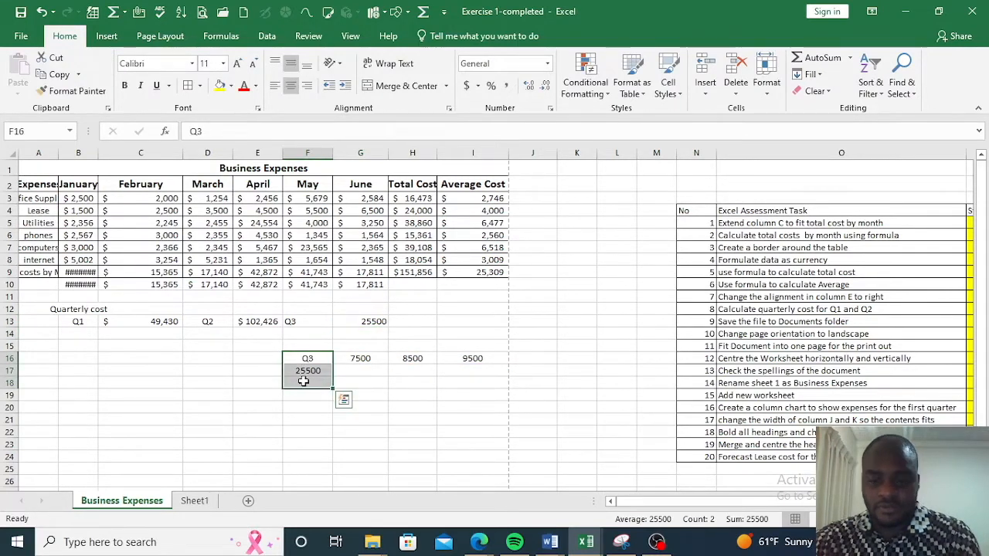
key("Delete")
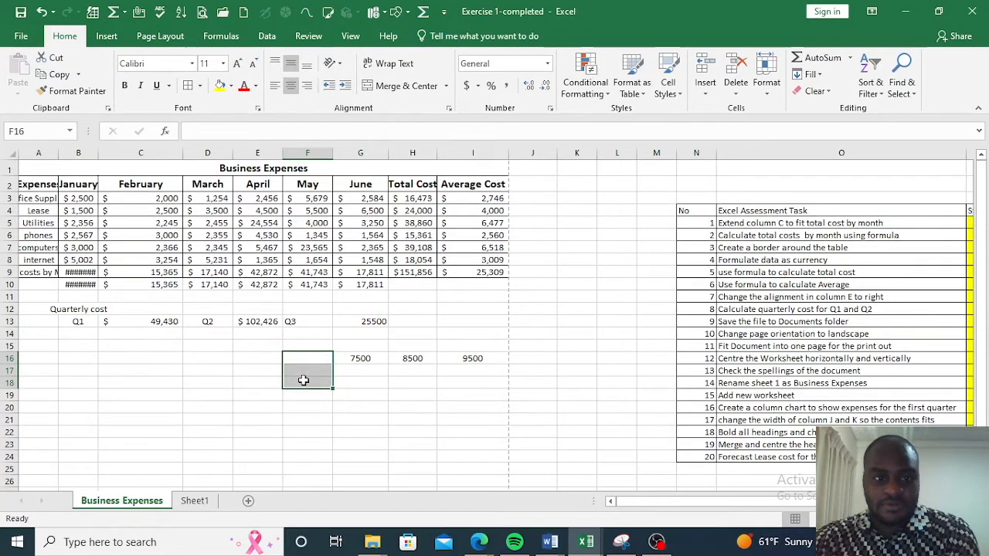
left_click(375, 384)
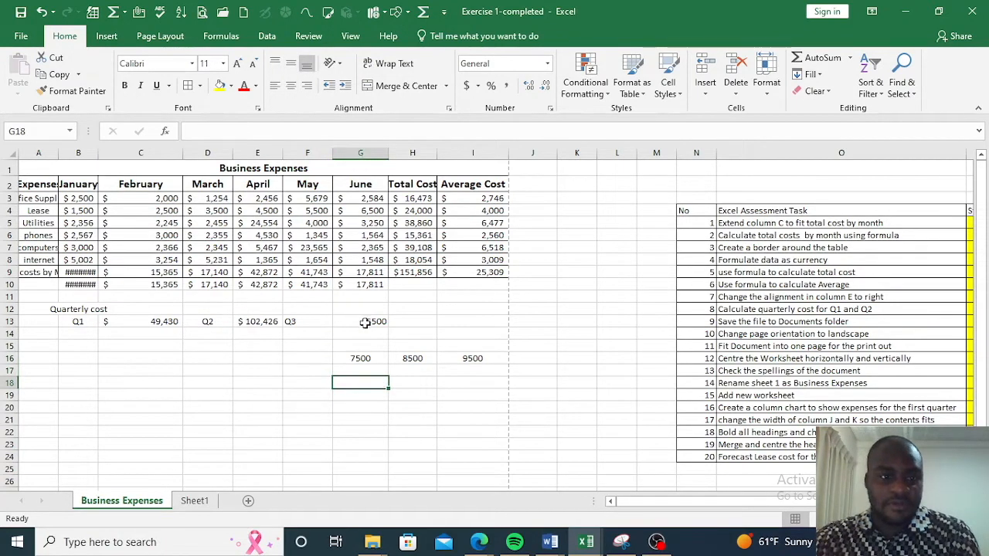
Format the Q3 total in G13 as Accounting with no decimal places
left_click(365, 323)
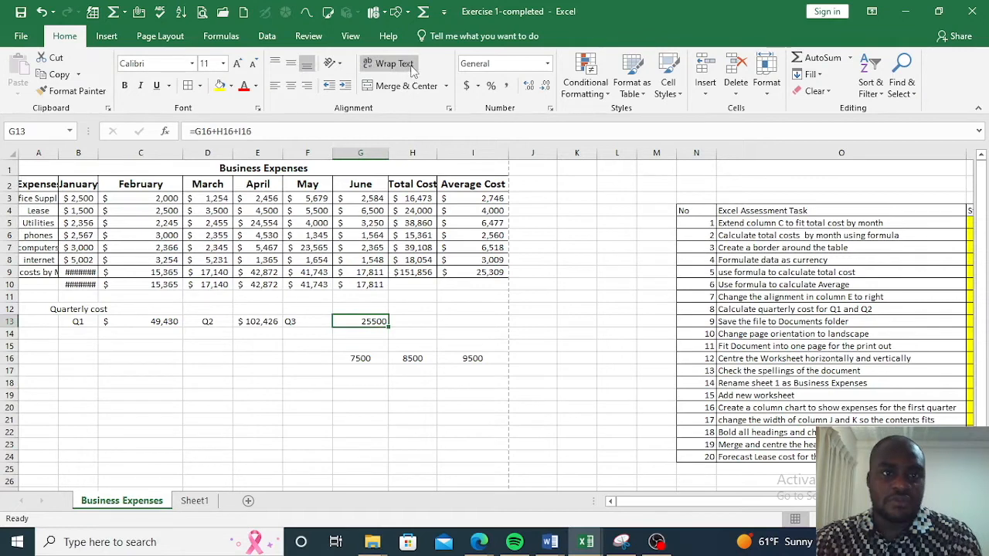
left_click(548, 64)
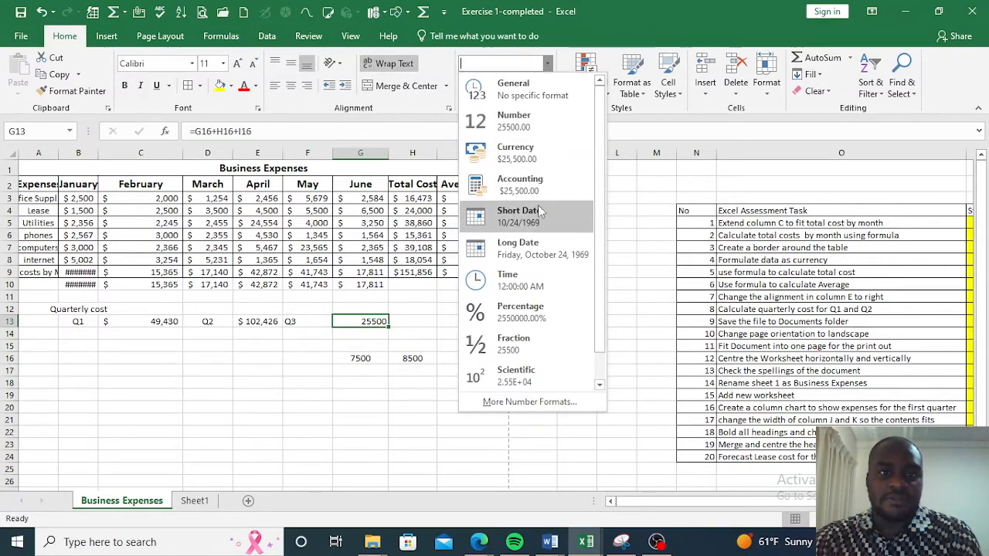
left_click(527, 183)
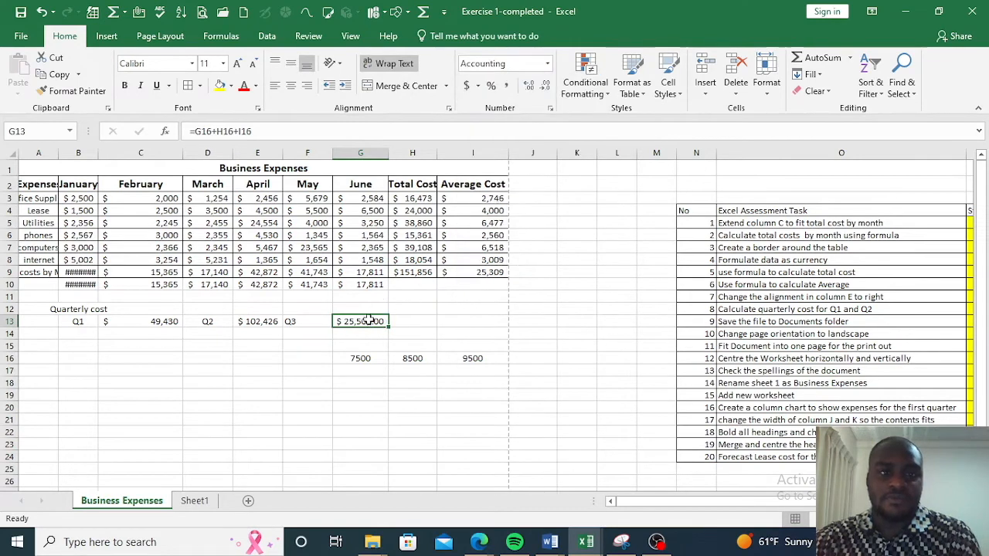
left_click(546, 85)
left_click(545, 85)
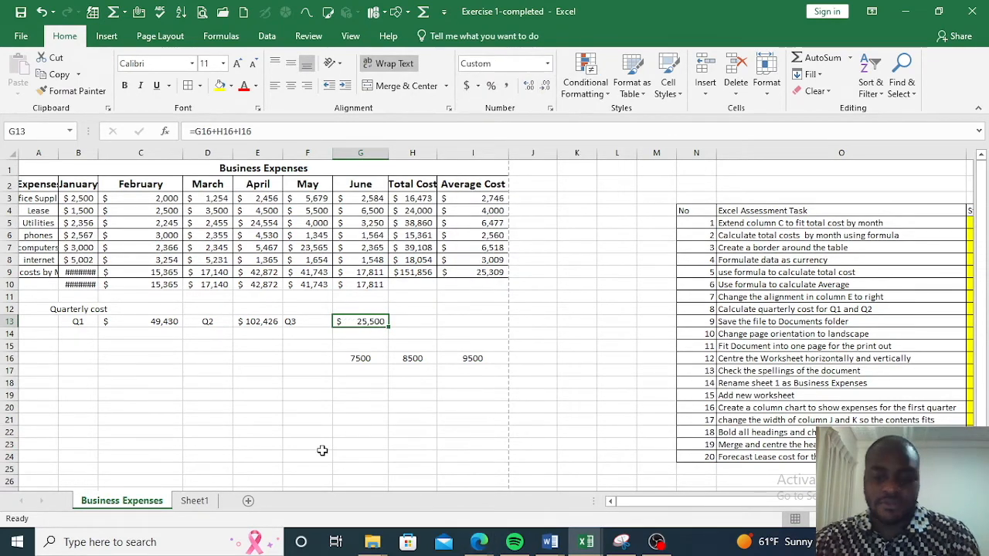
key("Return")
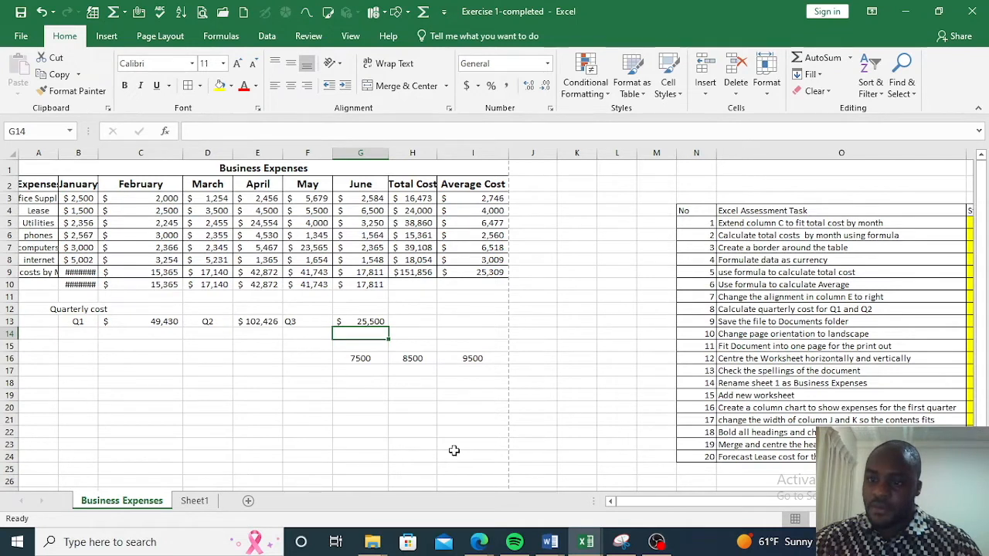
left_click(377, 324)
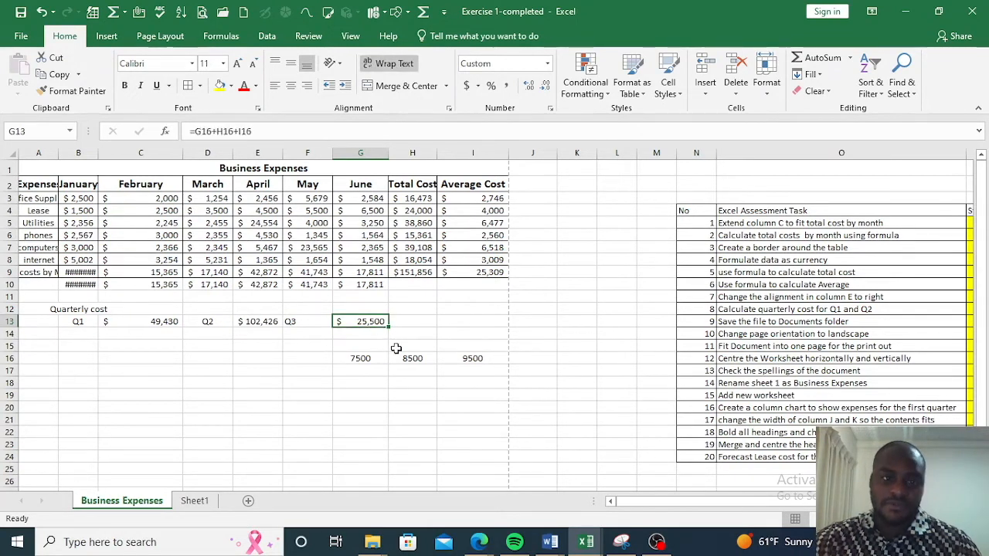